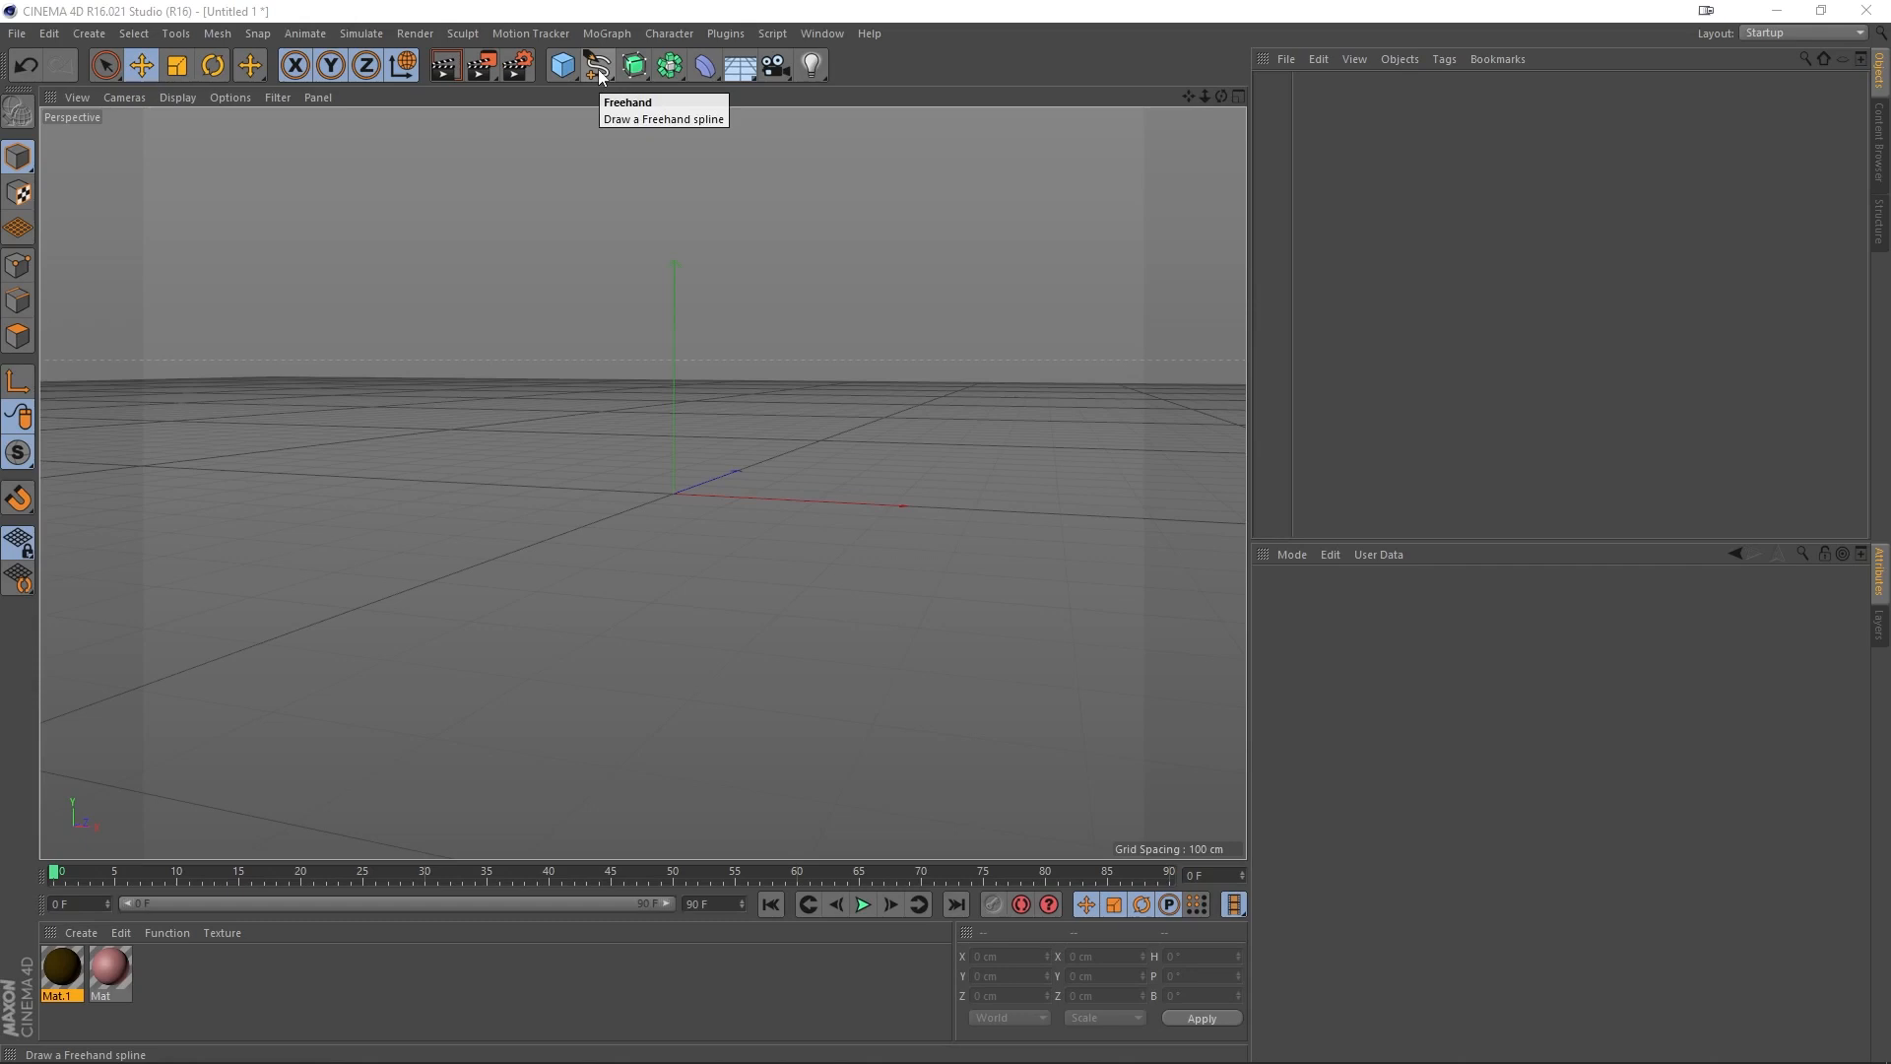
Step: Add an arc spline and rotate it to a bank angle of -45°
left_click(602, 76)
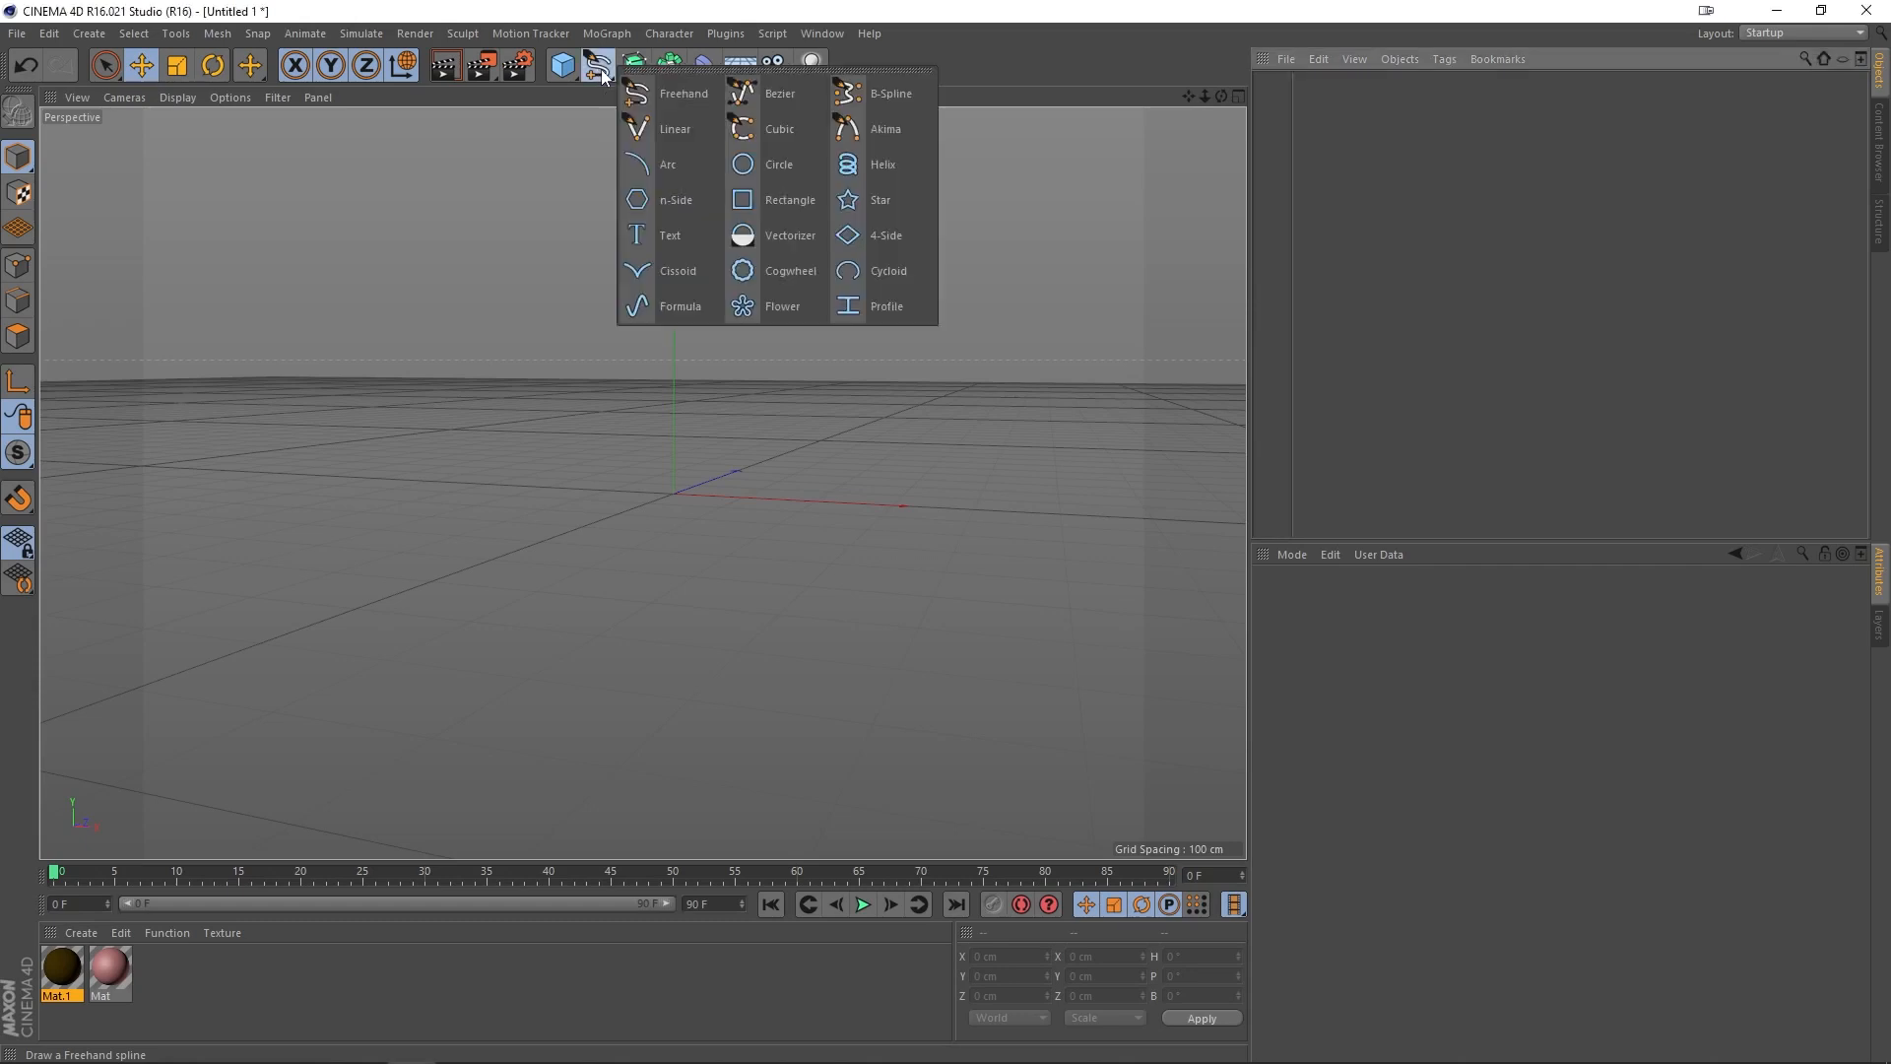
left_click(683, 164)
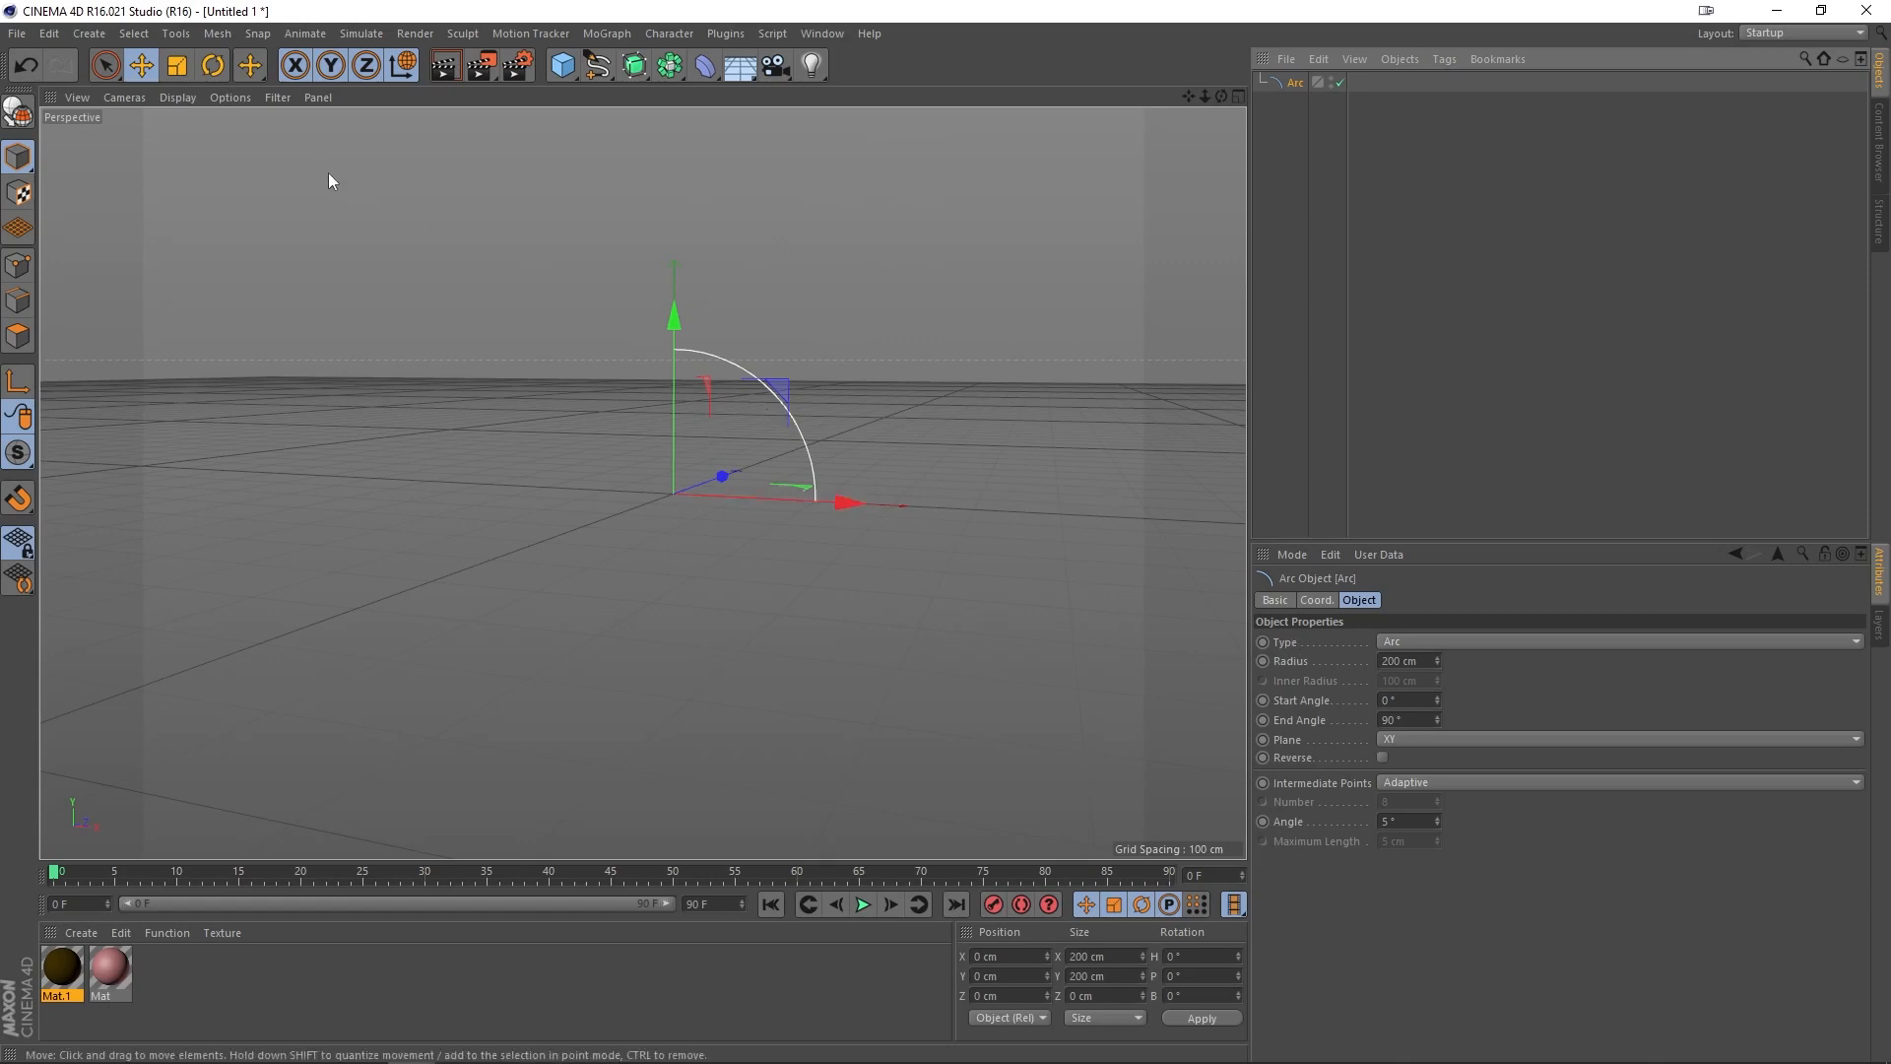
left_click(213, 65)
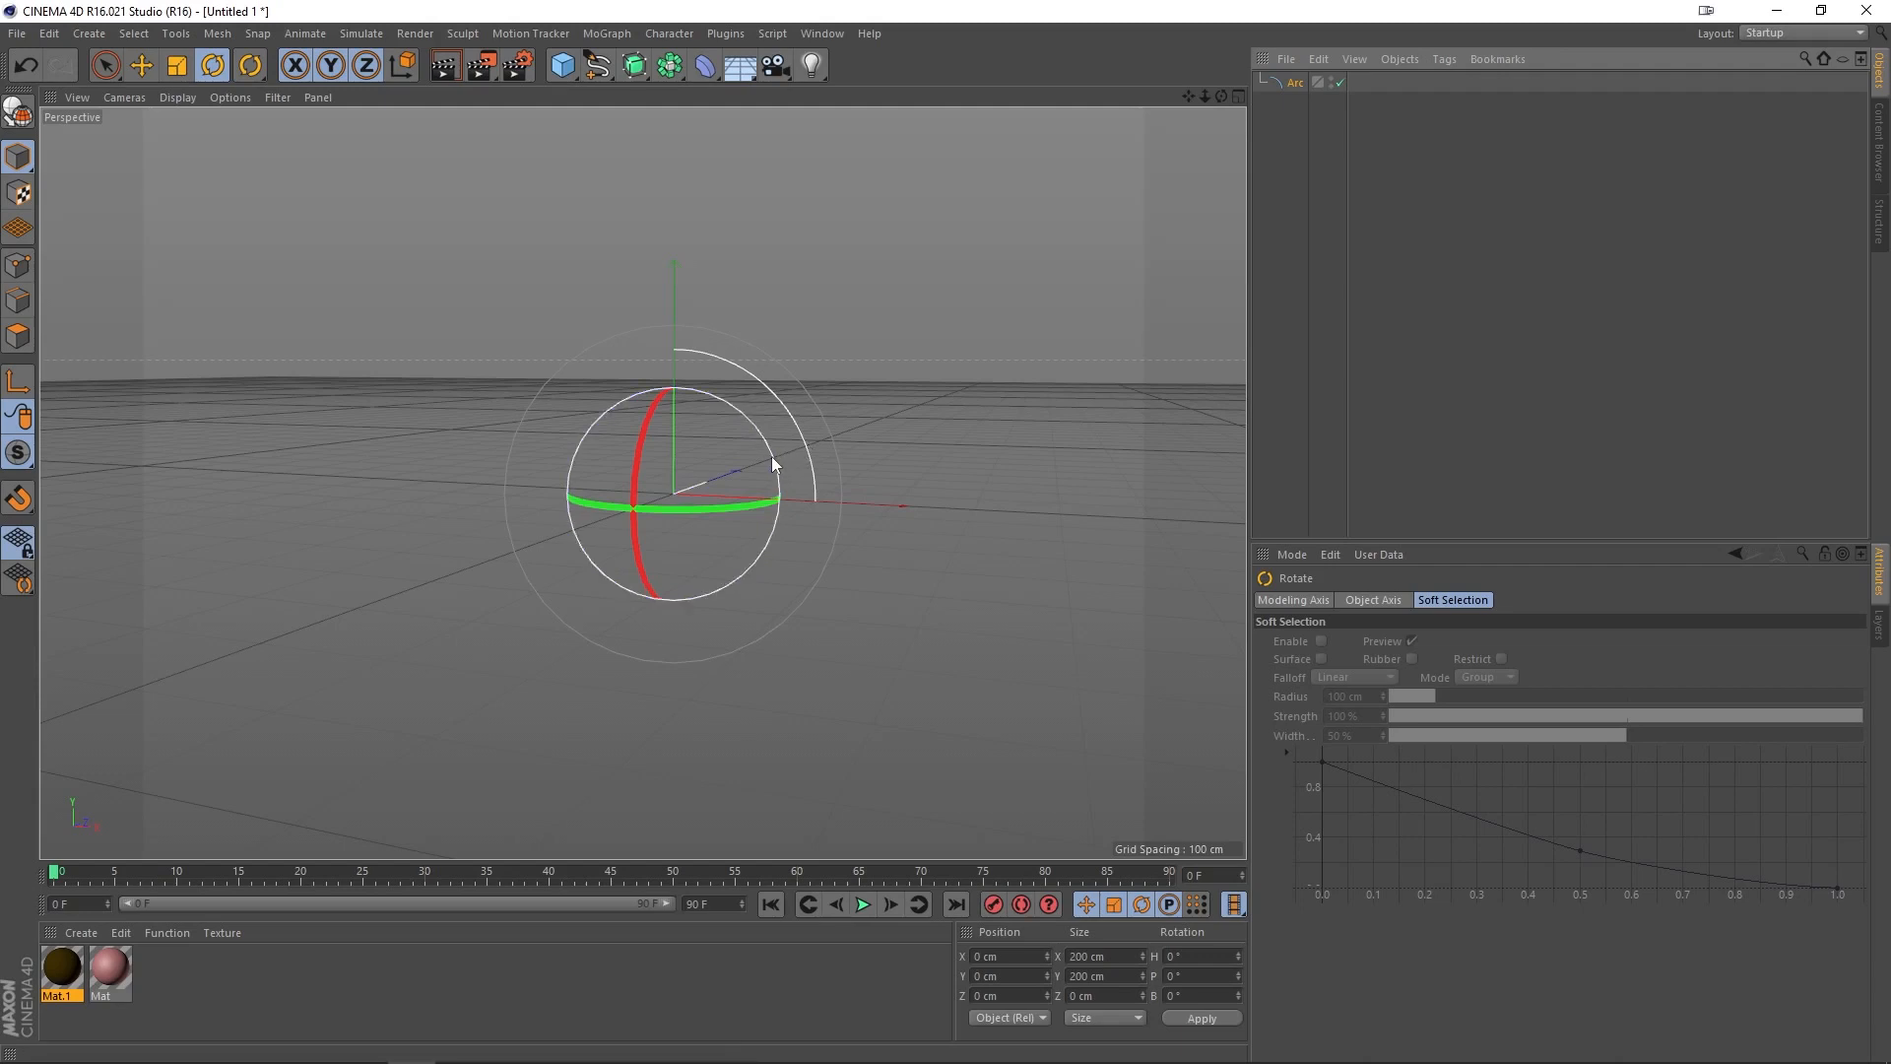
left_click_drag(772, 458, 727, 384)
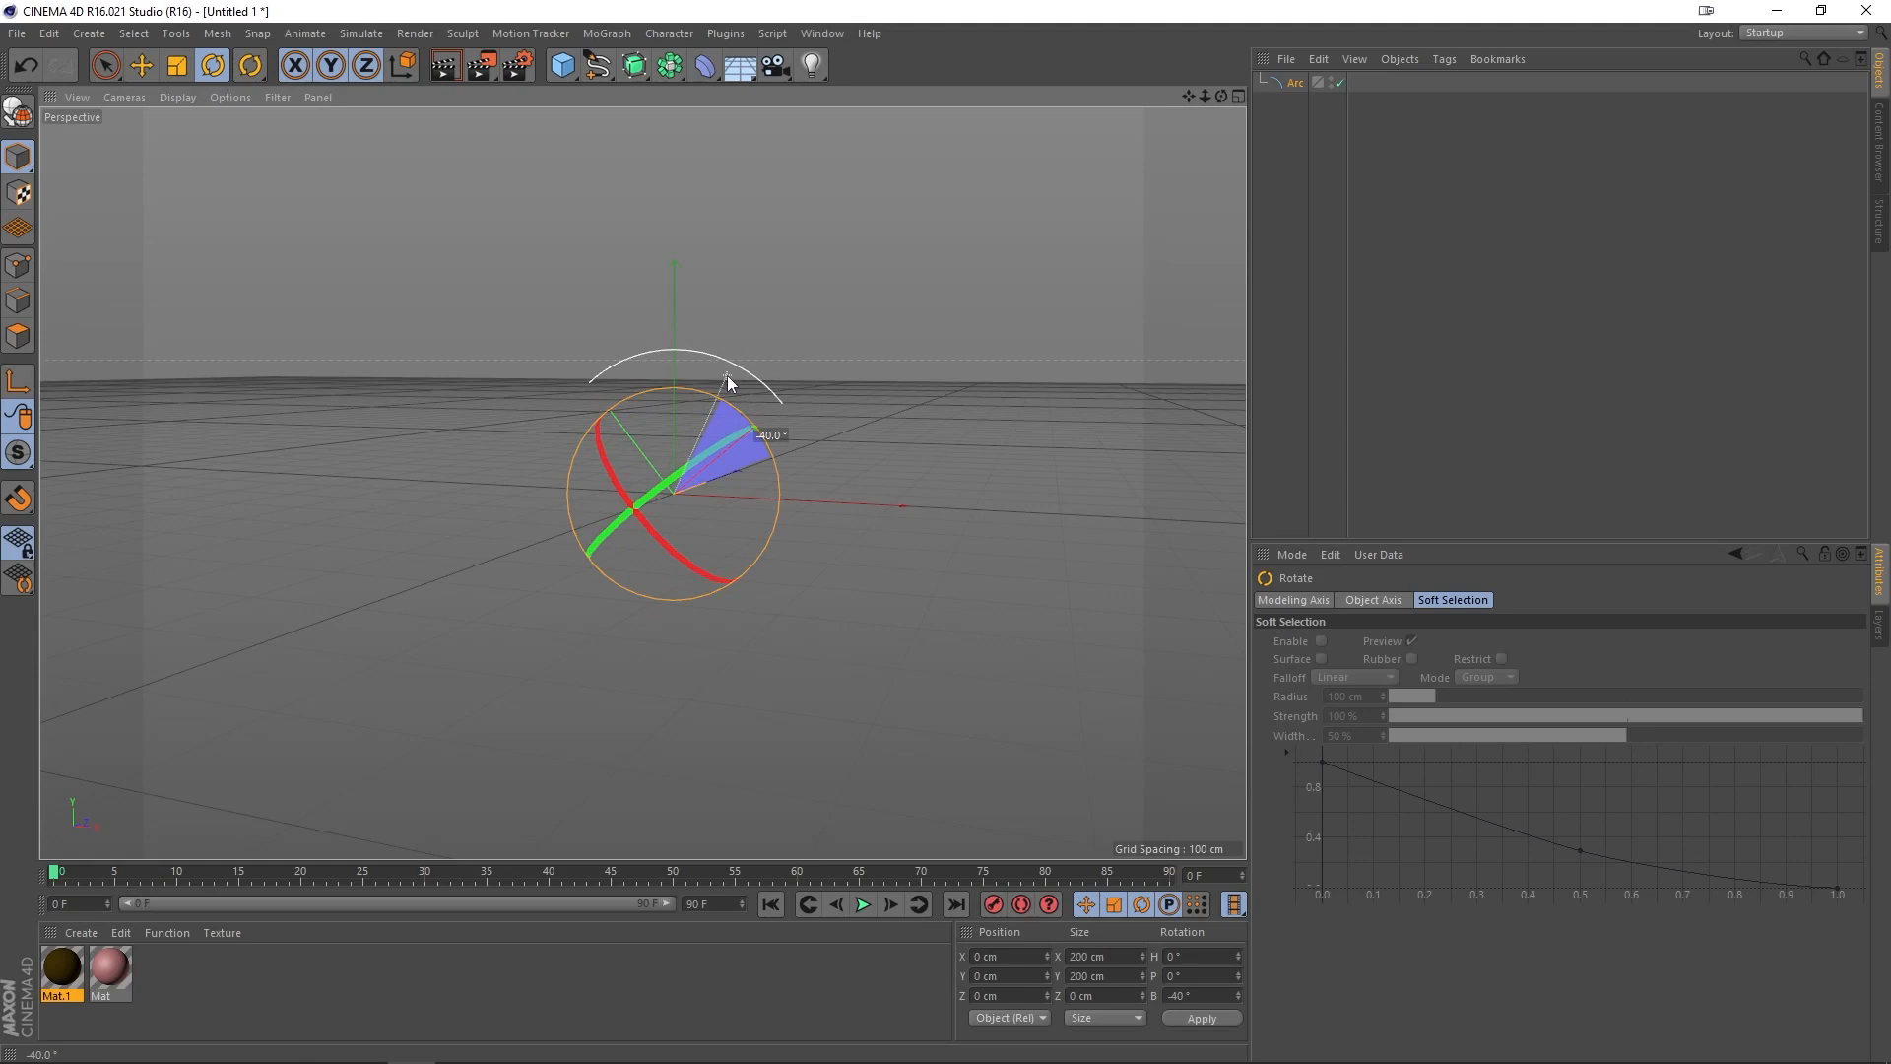
left_click_drag(728, 378, 729, 381)
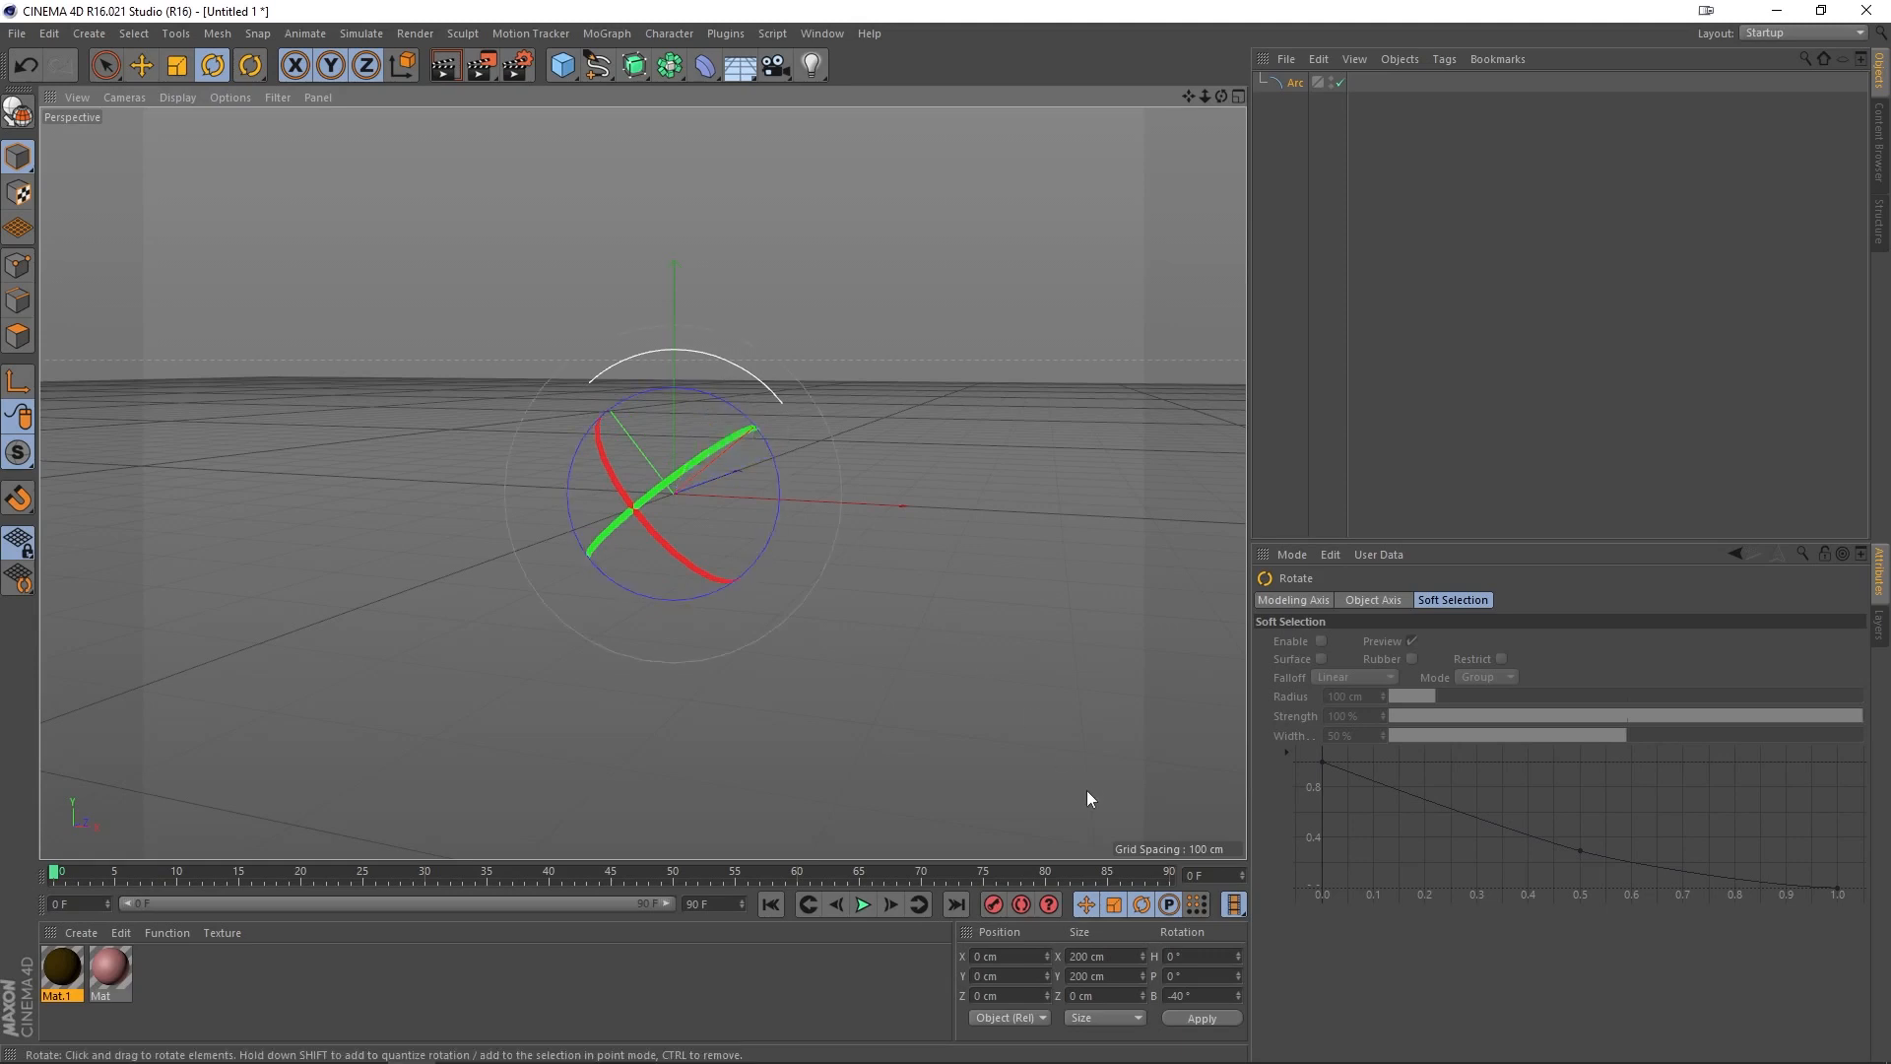
left_click(1199, 996)
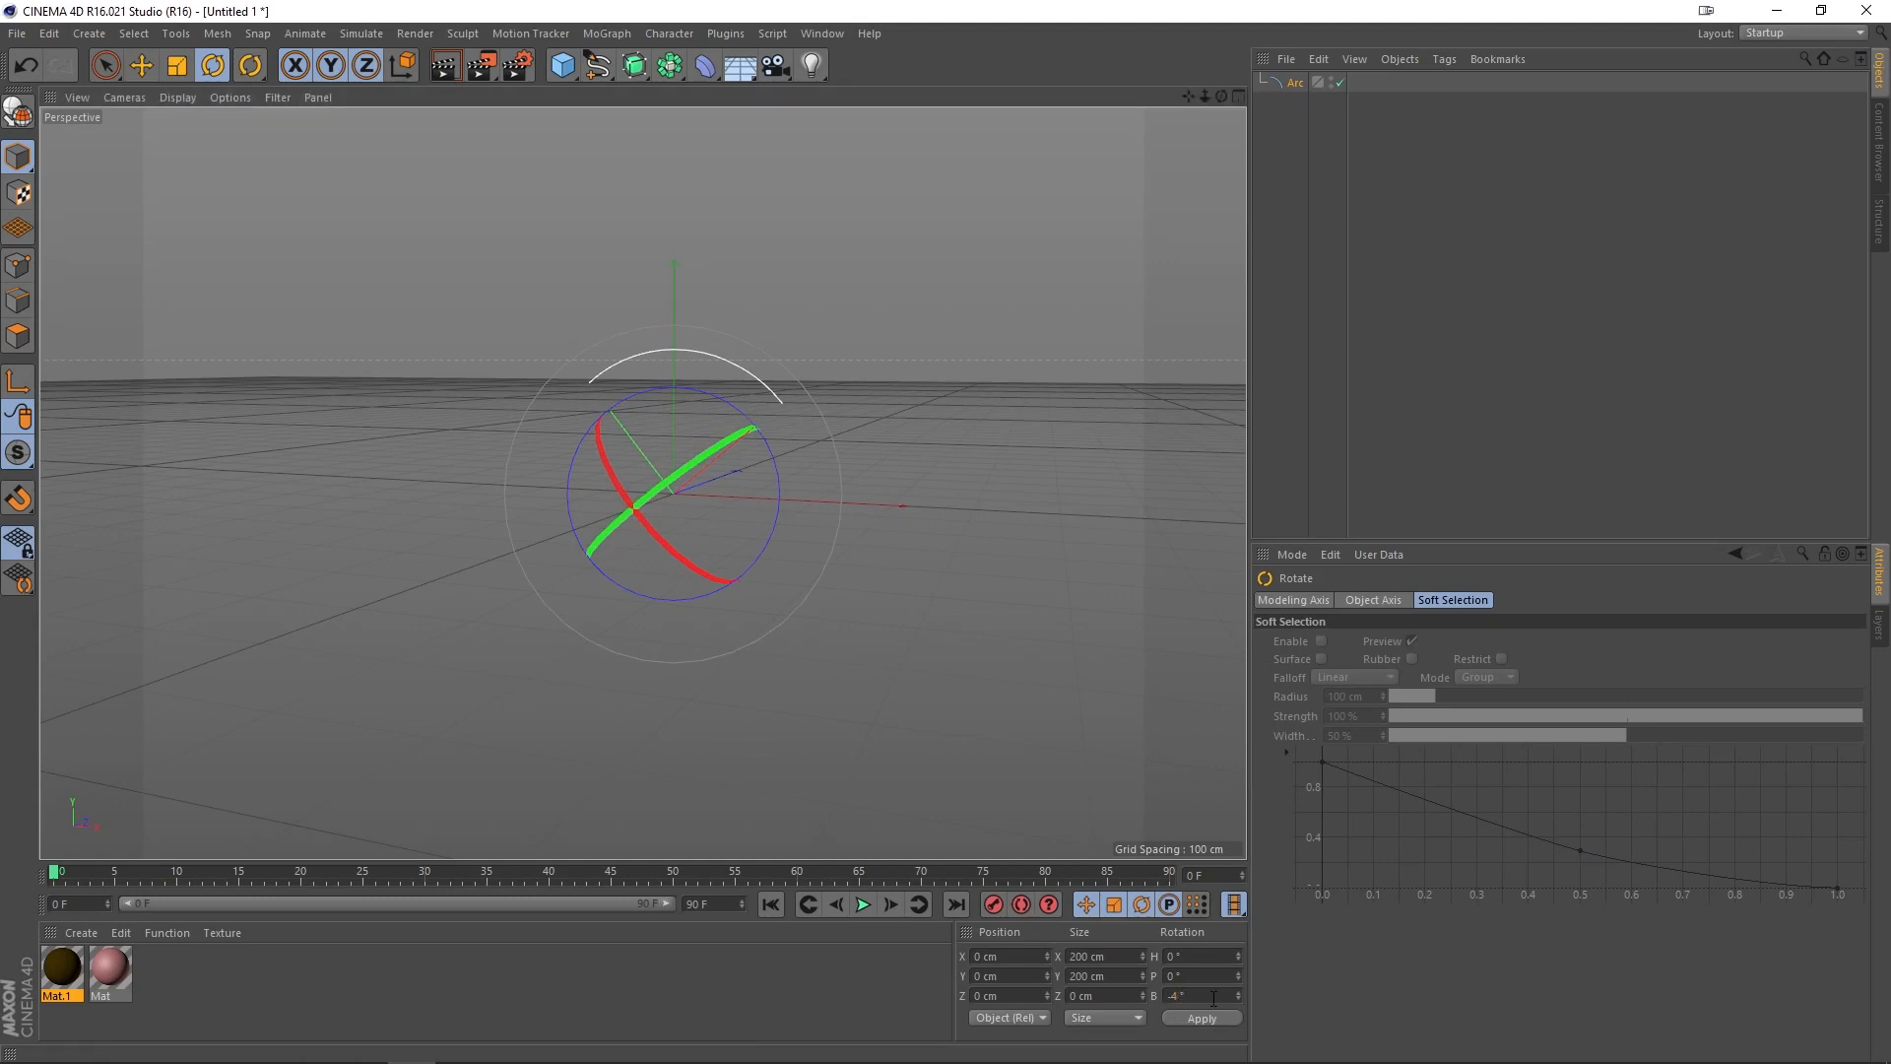
type("5")
left_click(1222, 1025)
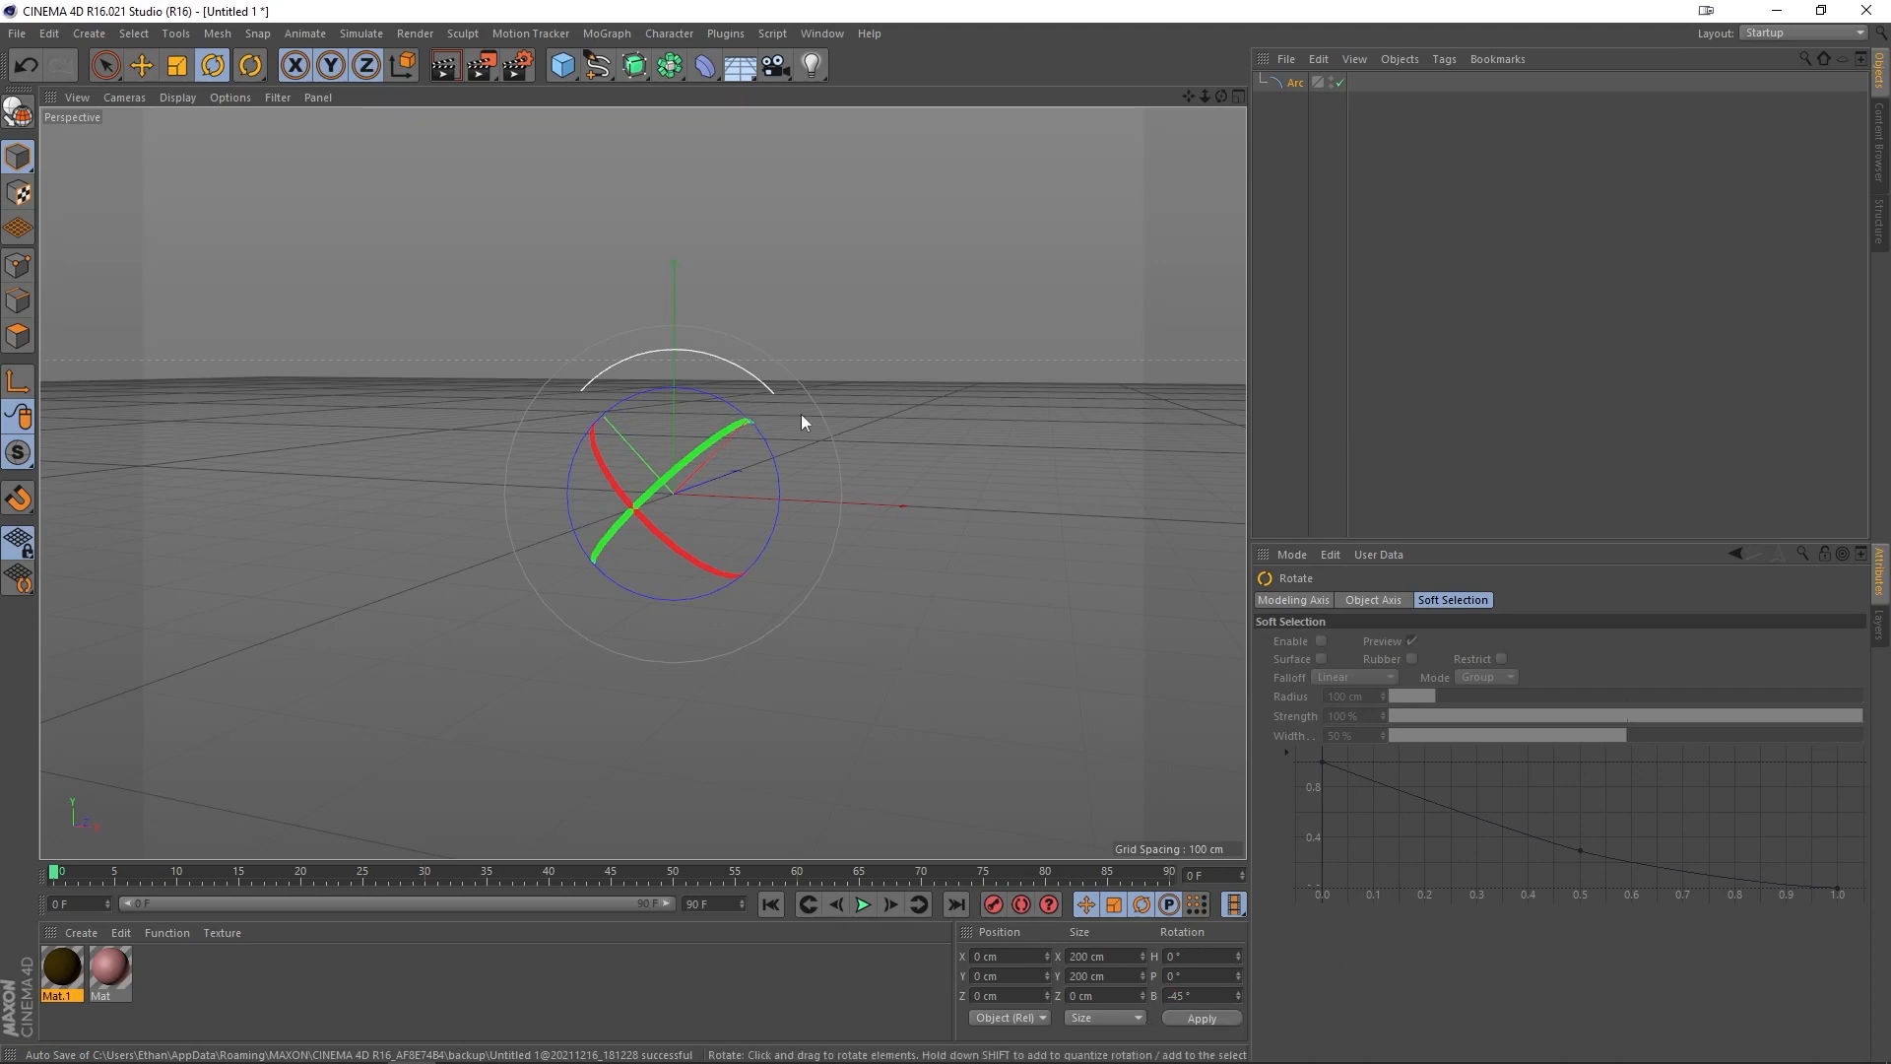
Step: Add a Symmetry object and make the arc its child
left_click(139, 73)
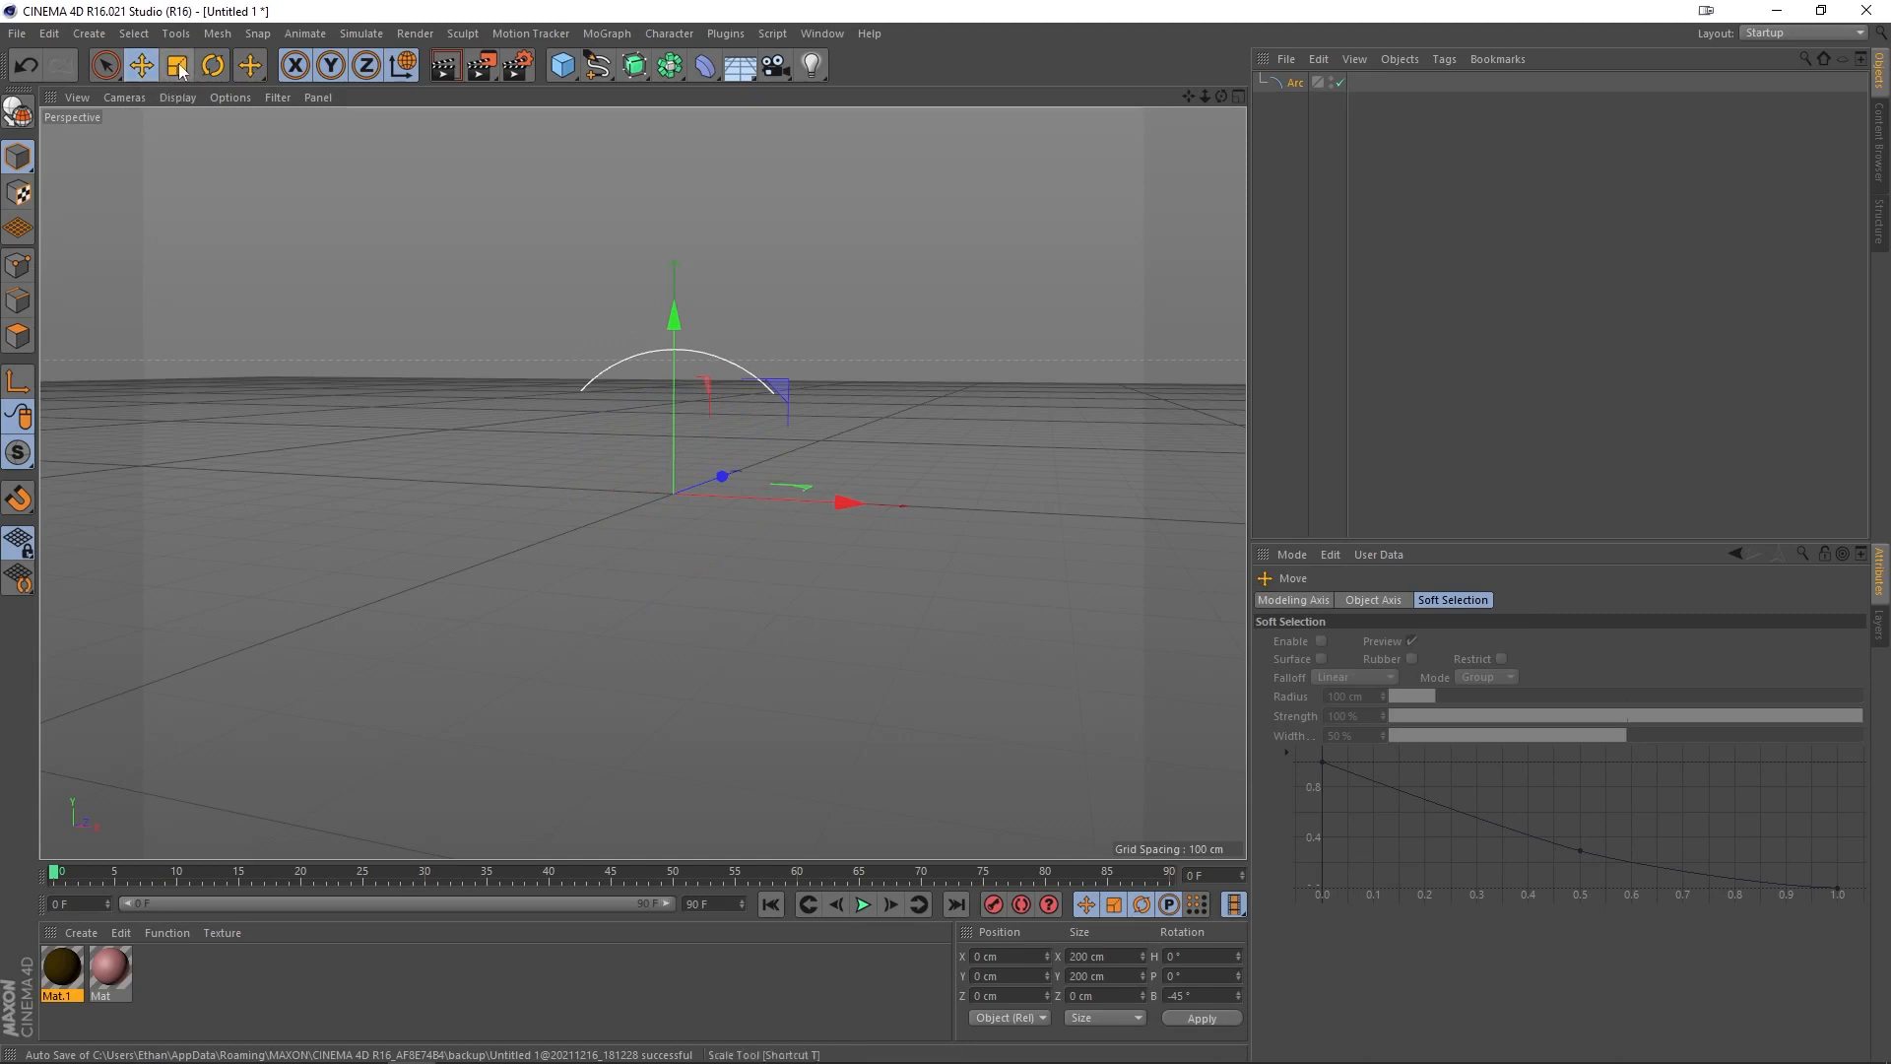
left_click(1297, 85)
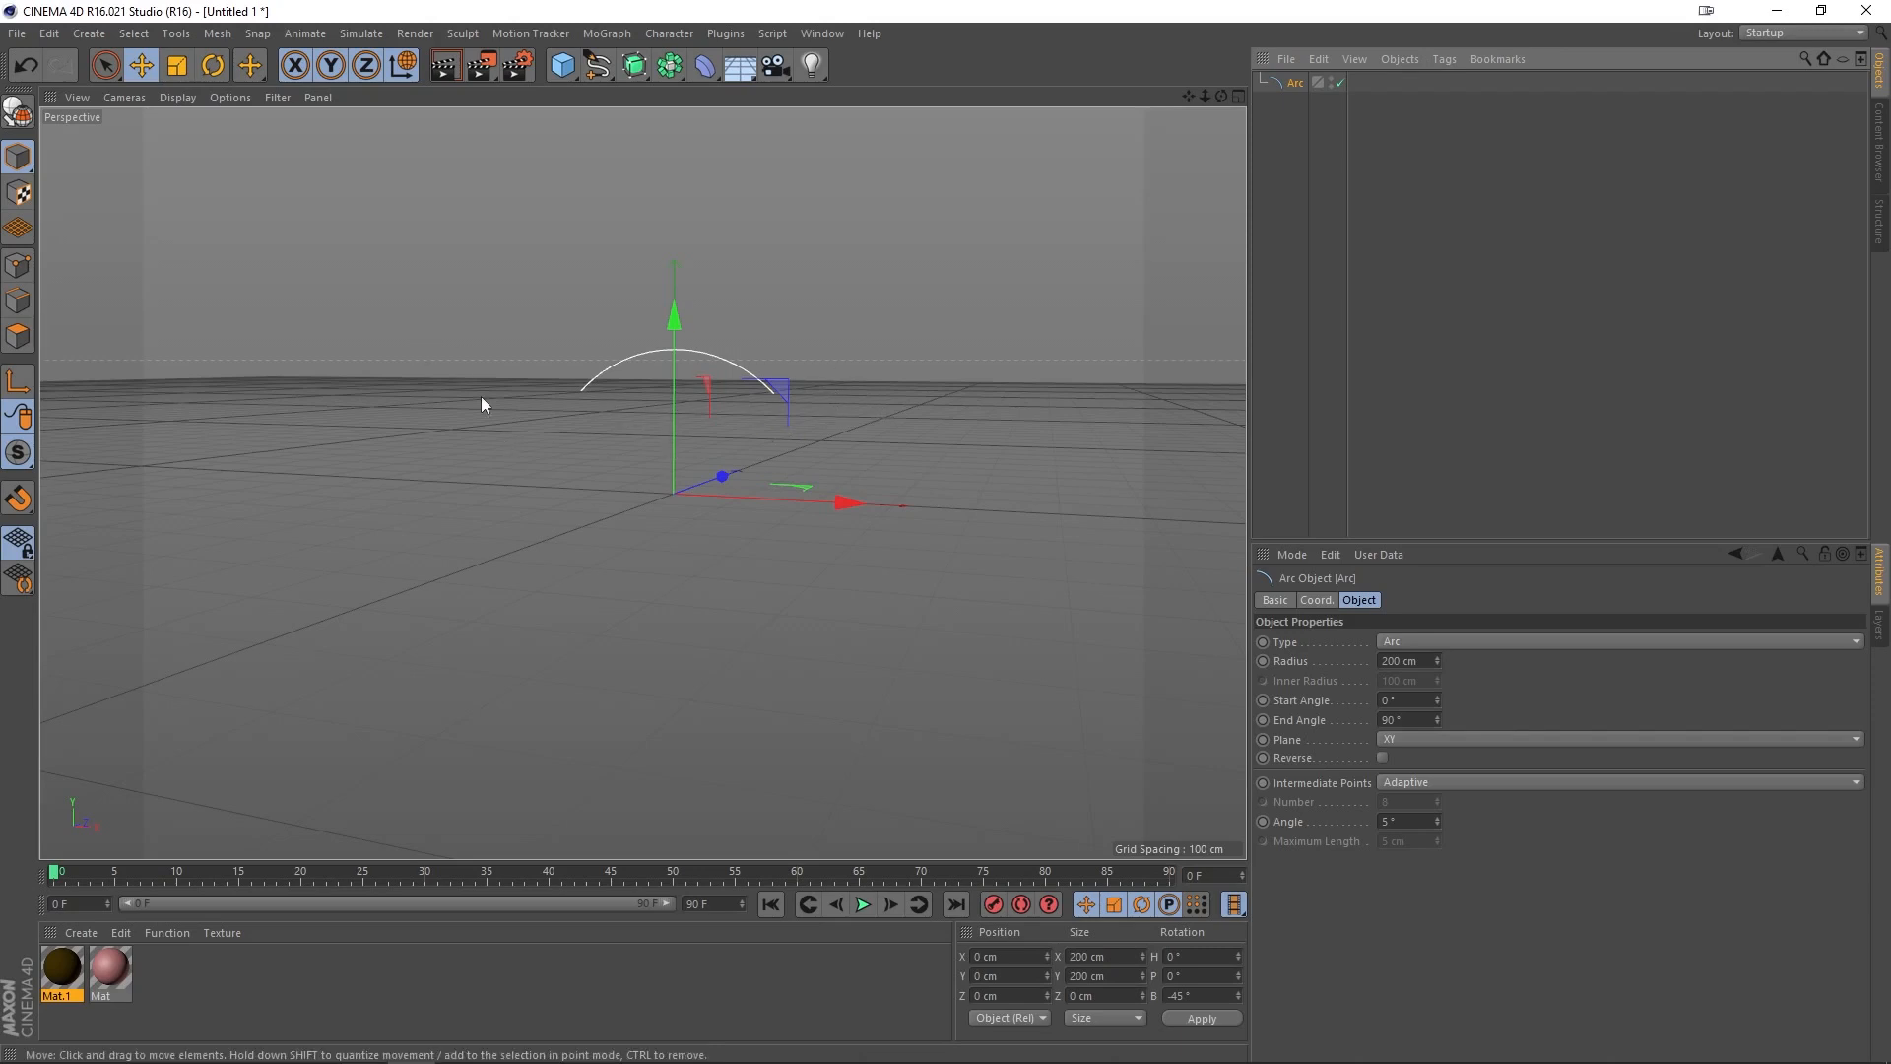
left_click(668, 73)
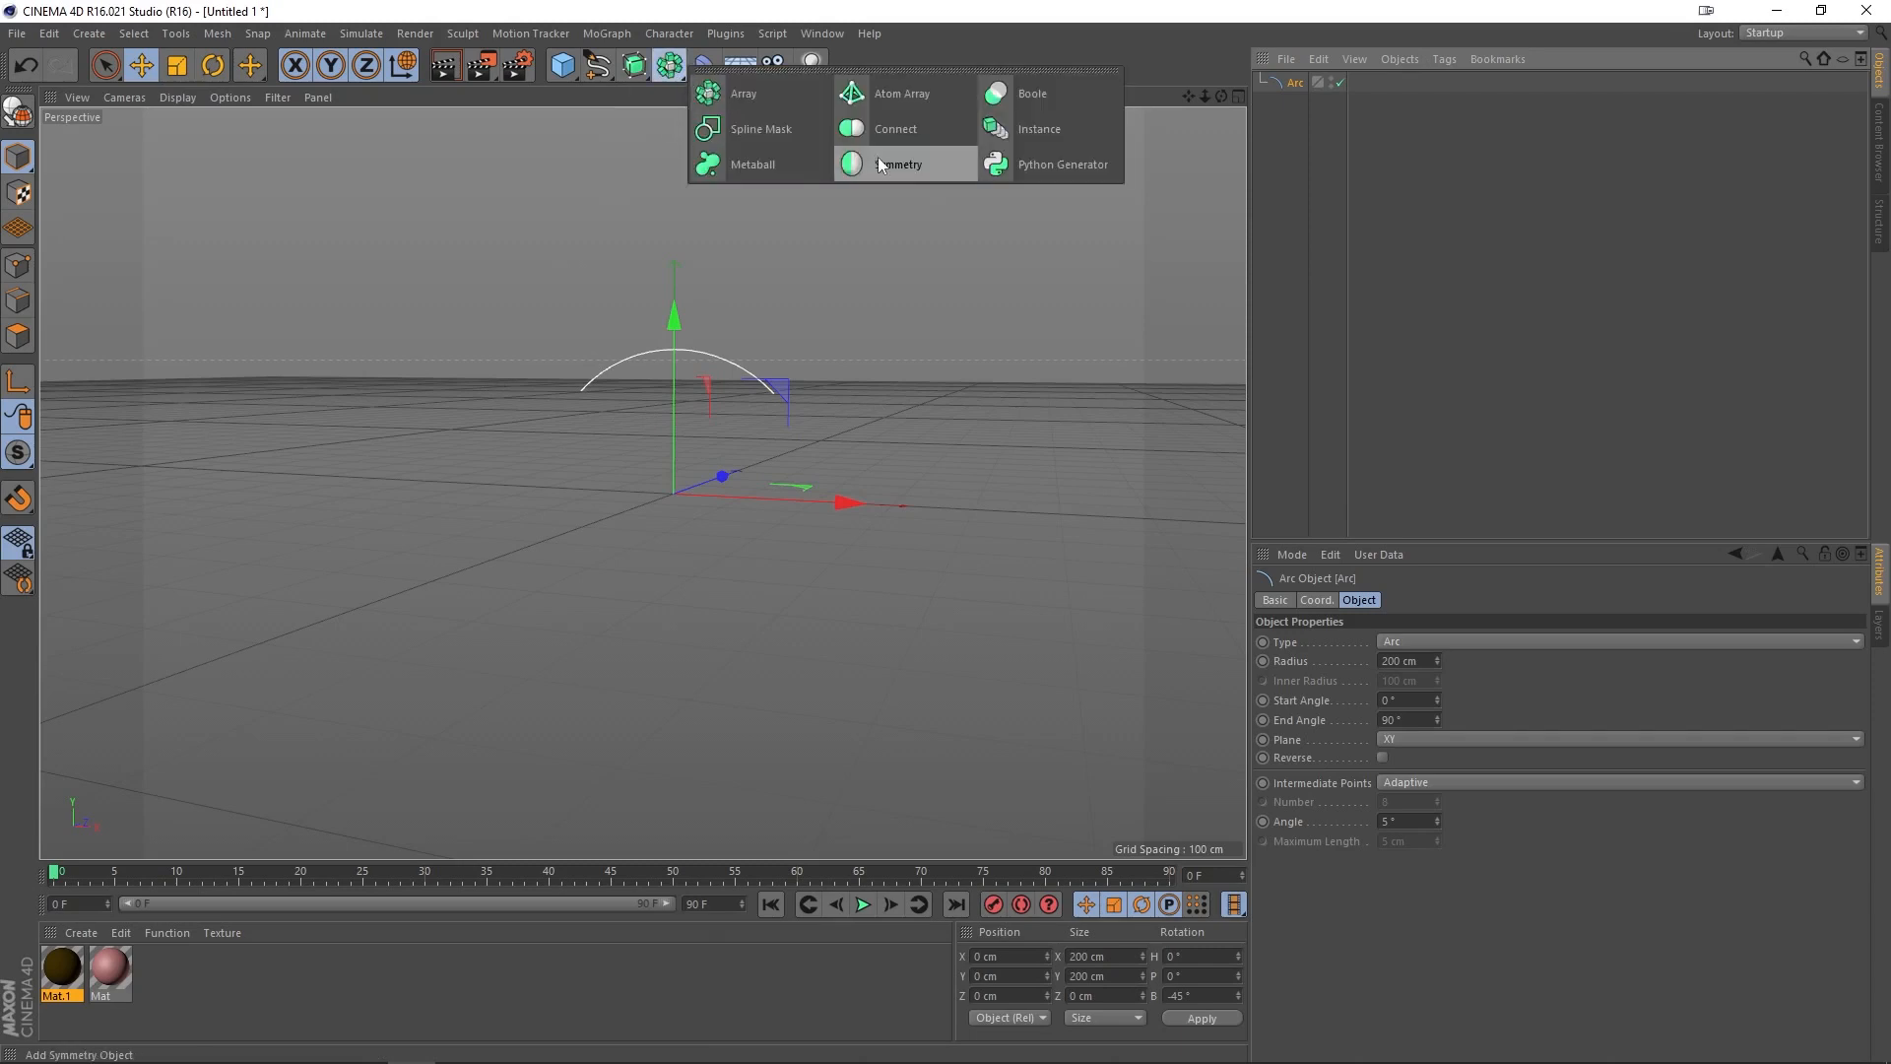
left_click(908, 164)
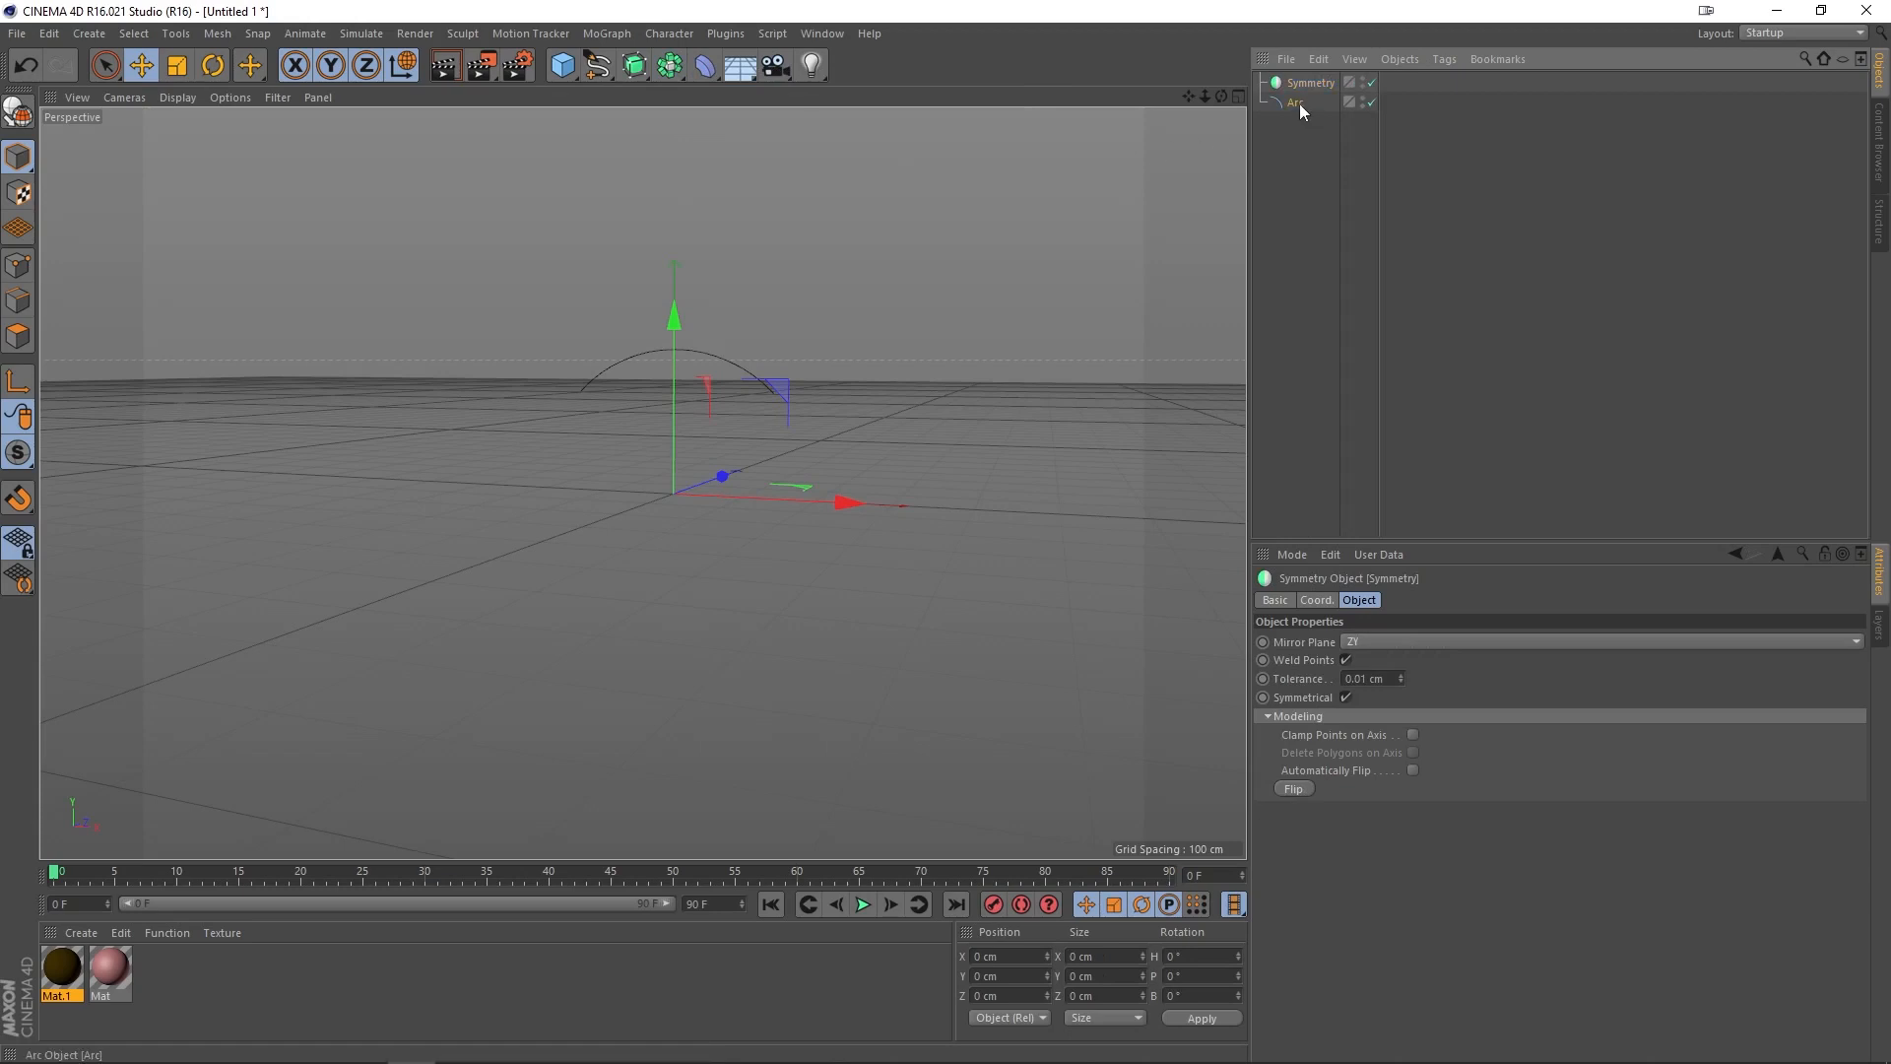
left_click_drag(1298, 104, 1310, 85)
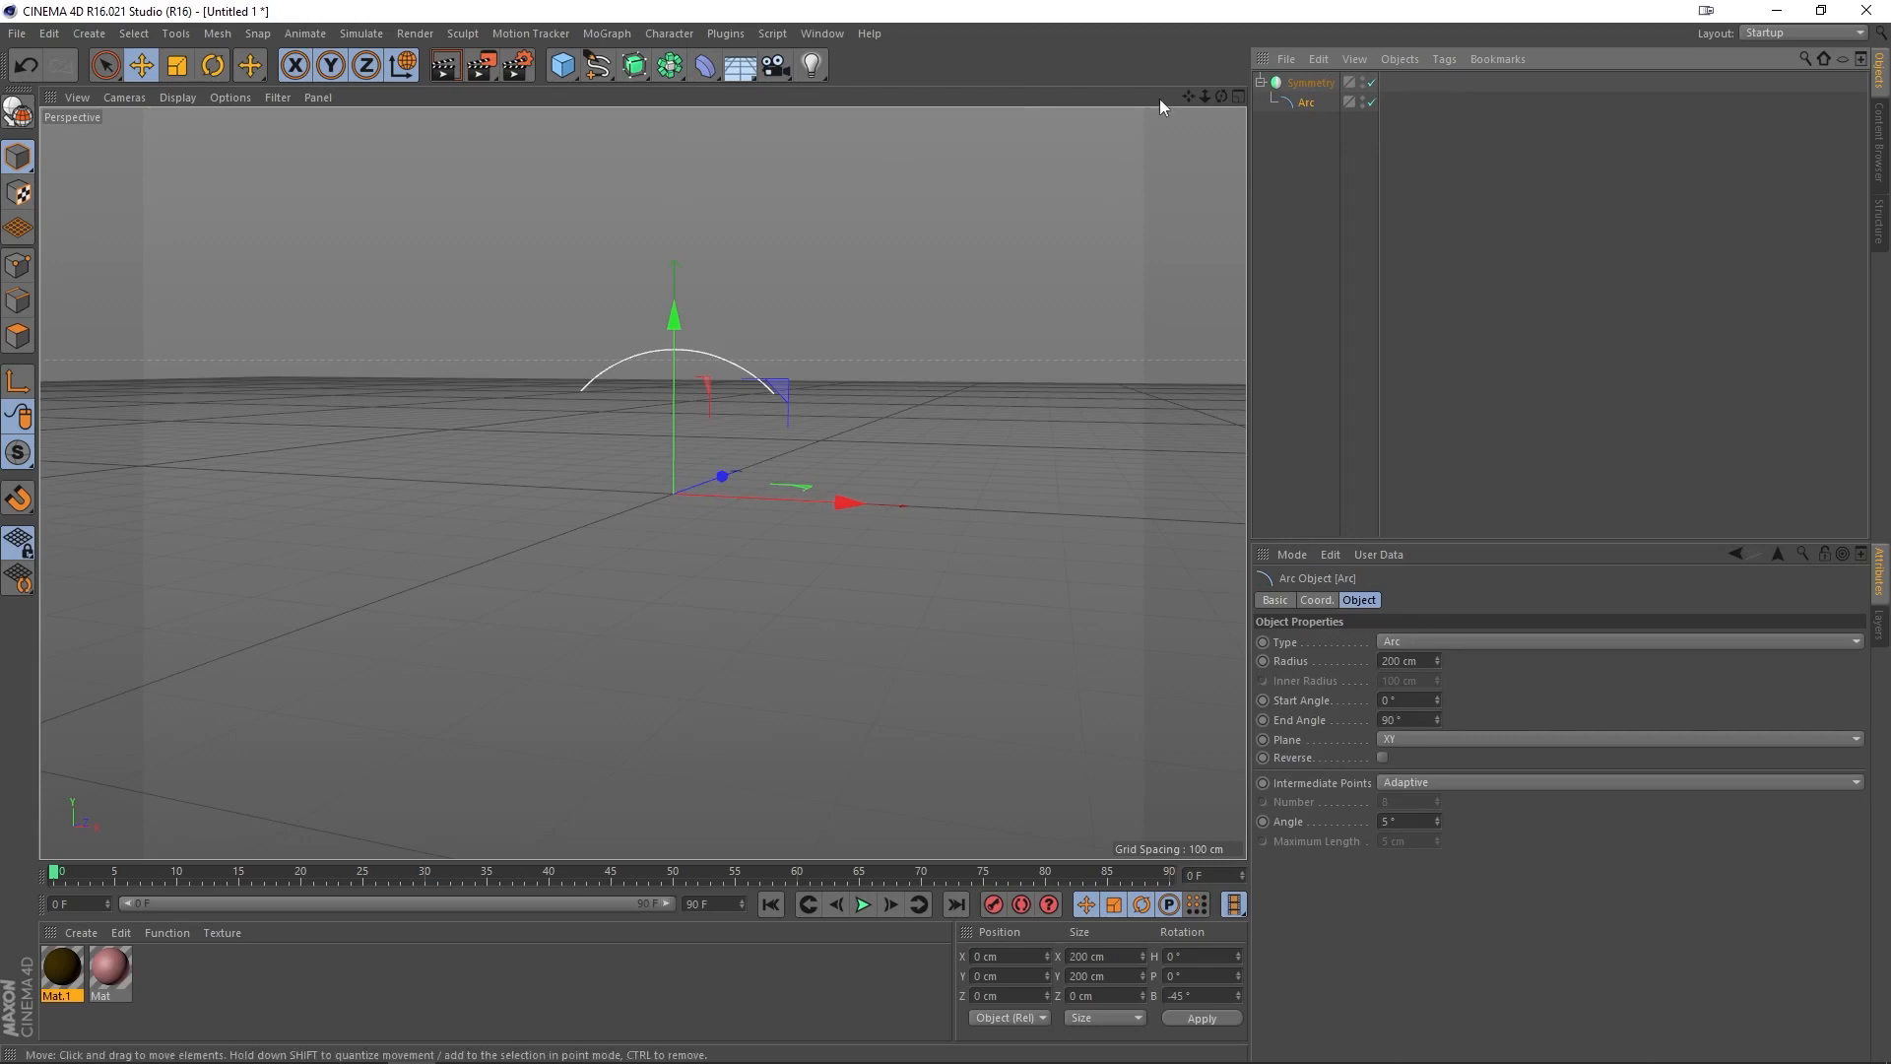
mouse_move(1204, 96)
left_mouse_down()
mouse_move(1167, 102)
mouse_move(1205, 95)
left_mouse_up()
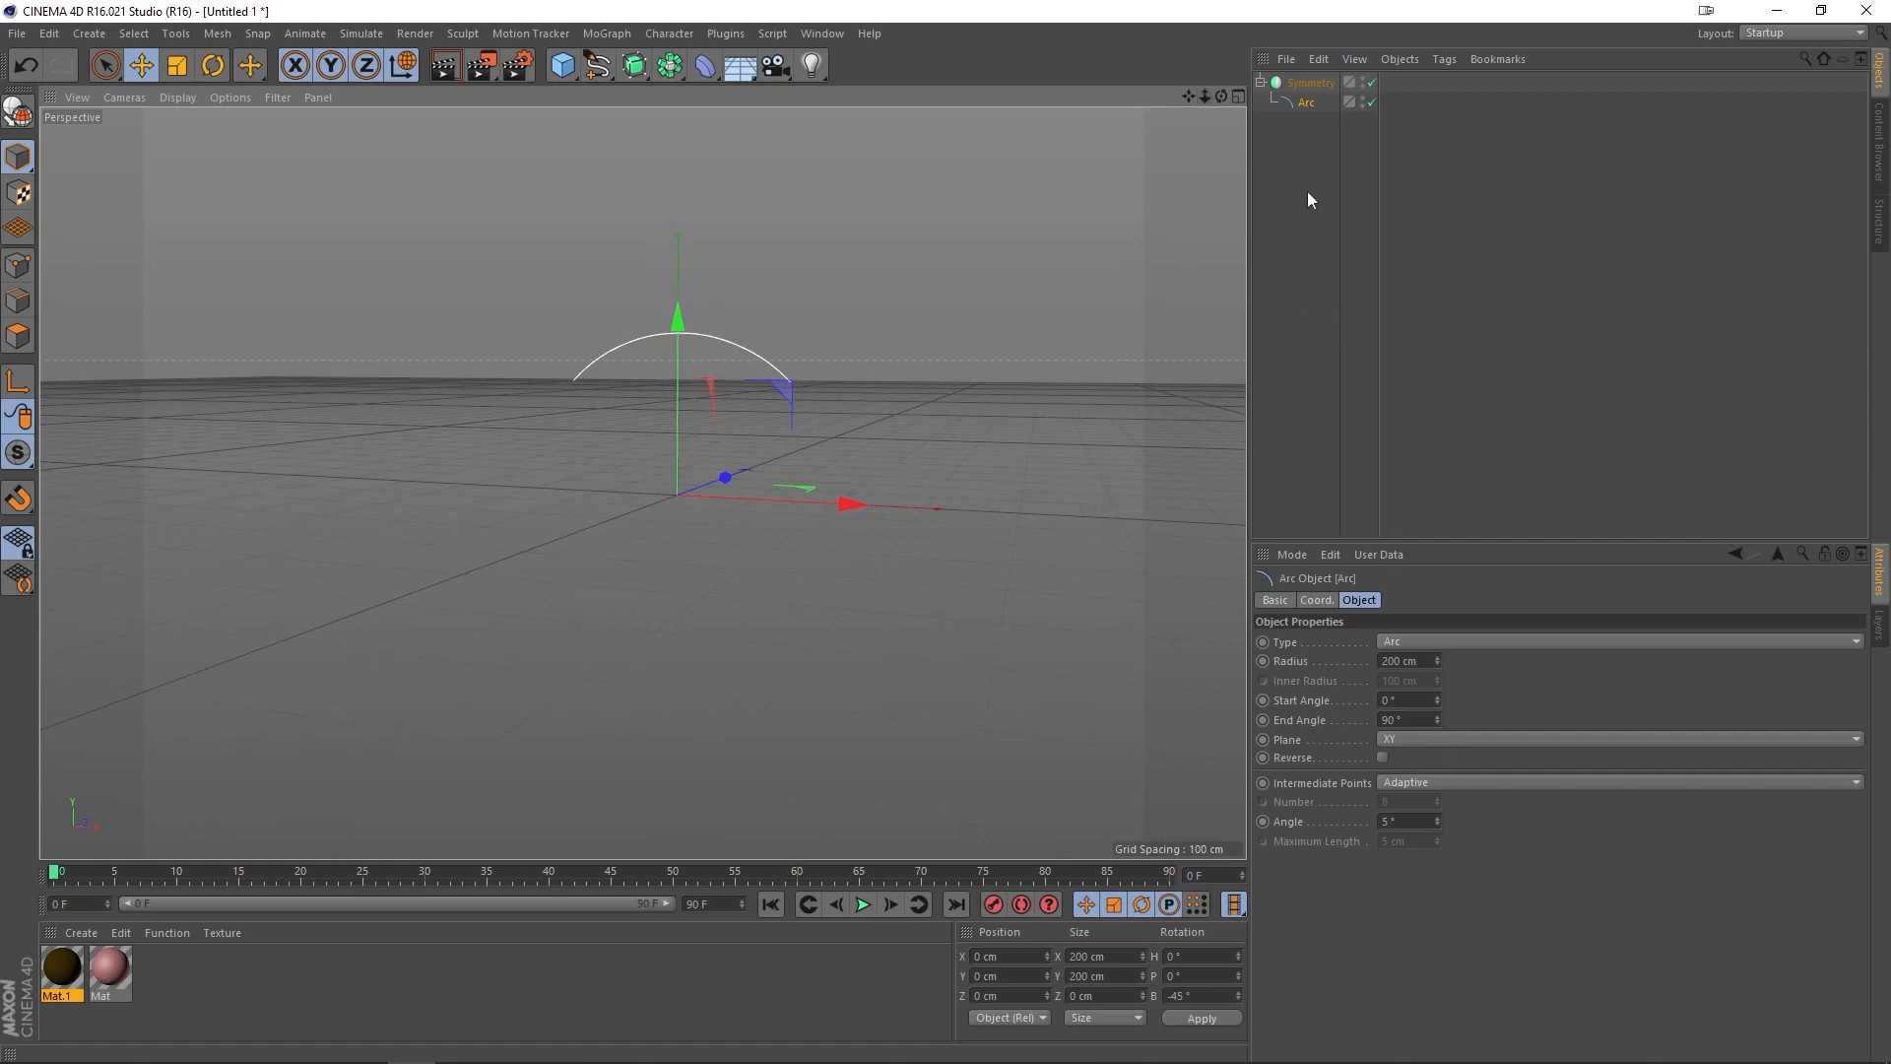
Step: Set the Symmetry object's mirror plane to XZ
left_click(1309, 82)
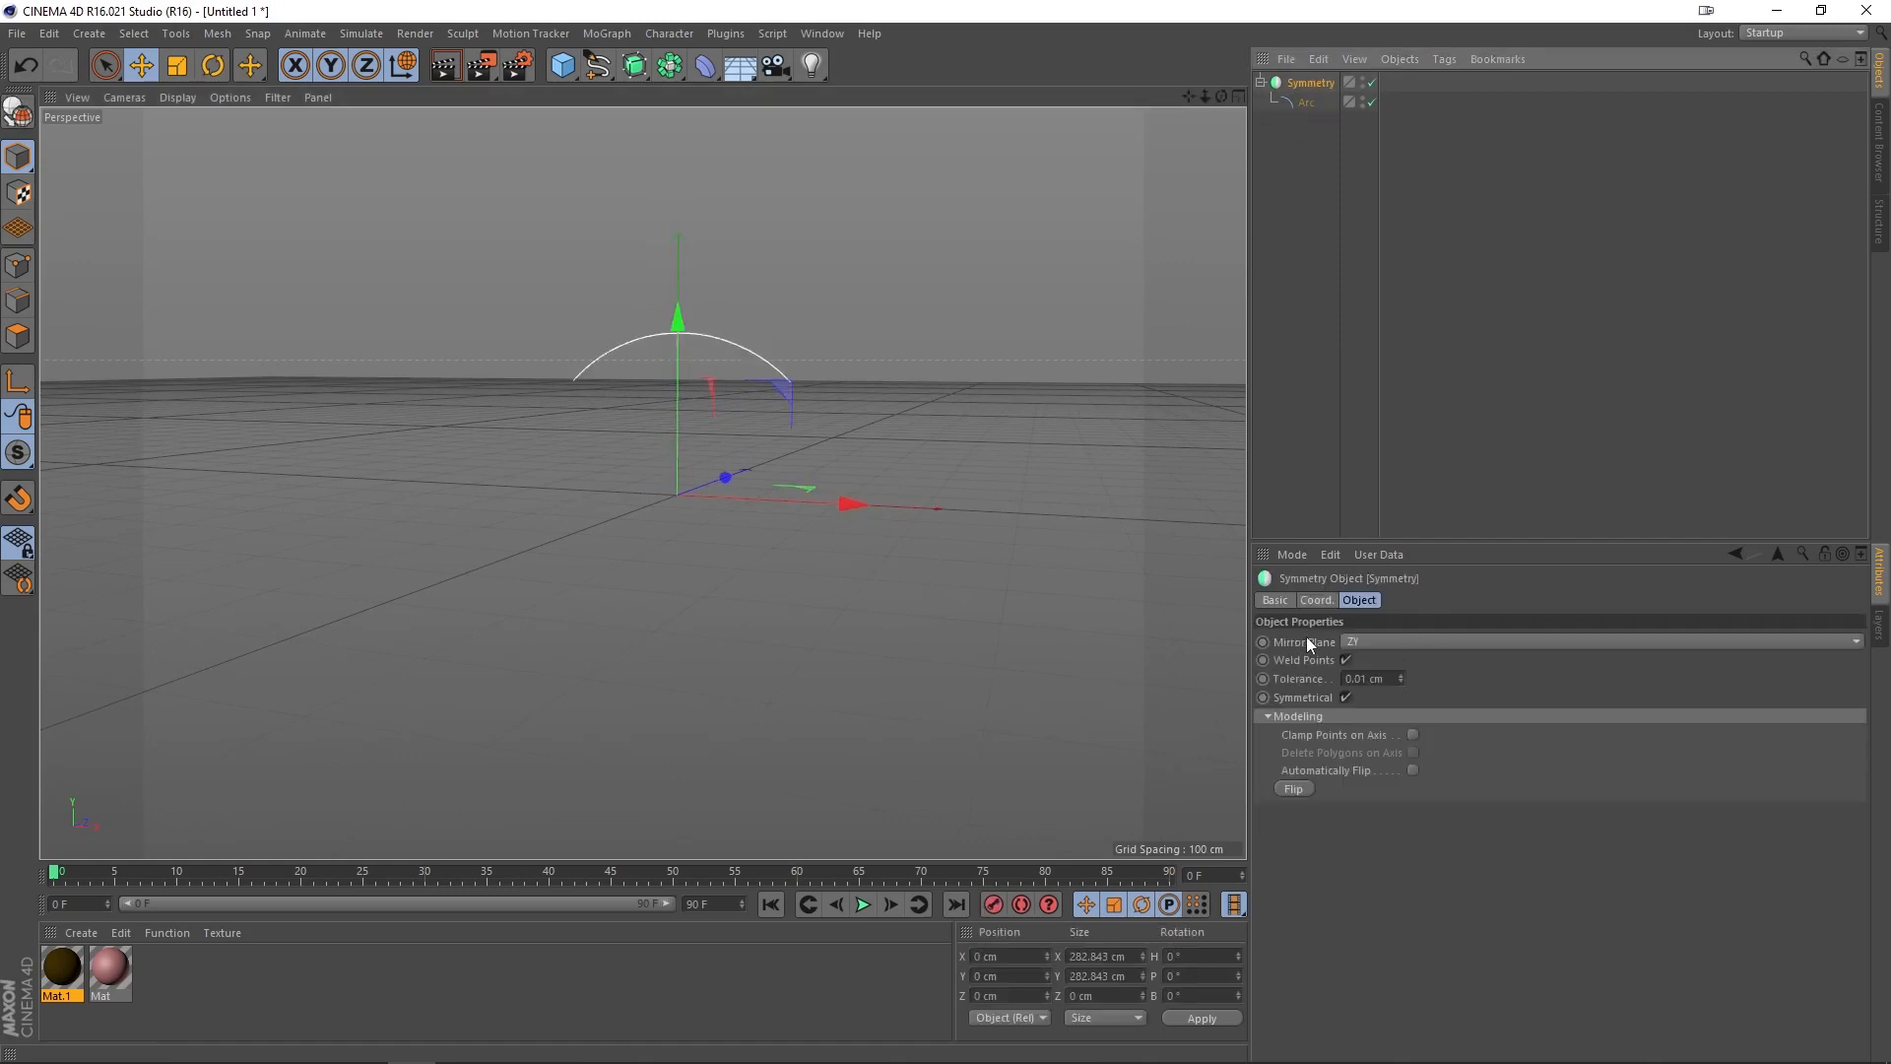
left_click(1362, 642)
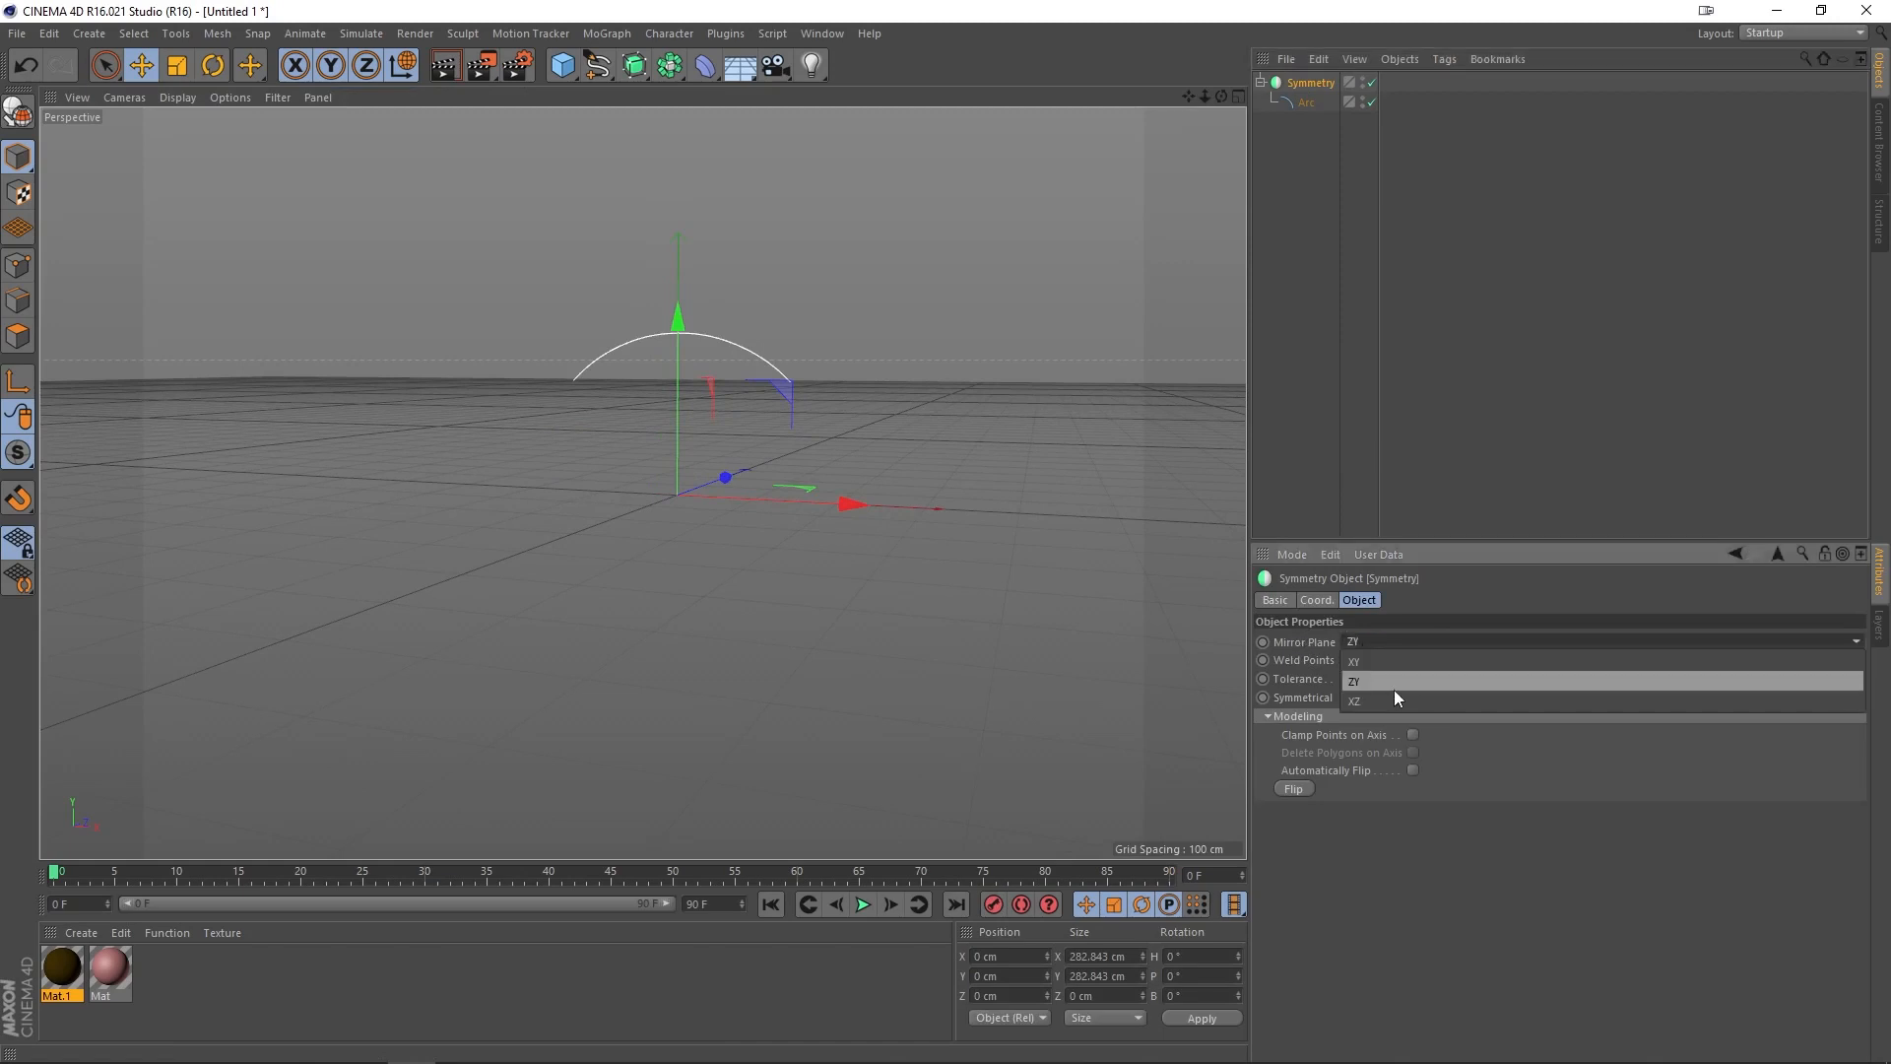
left_click(1393, 699)
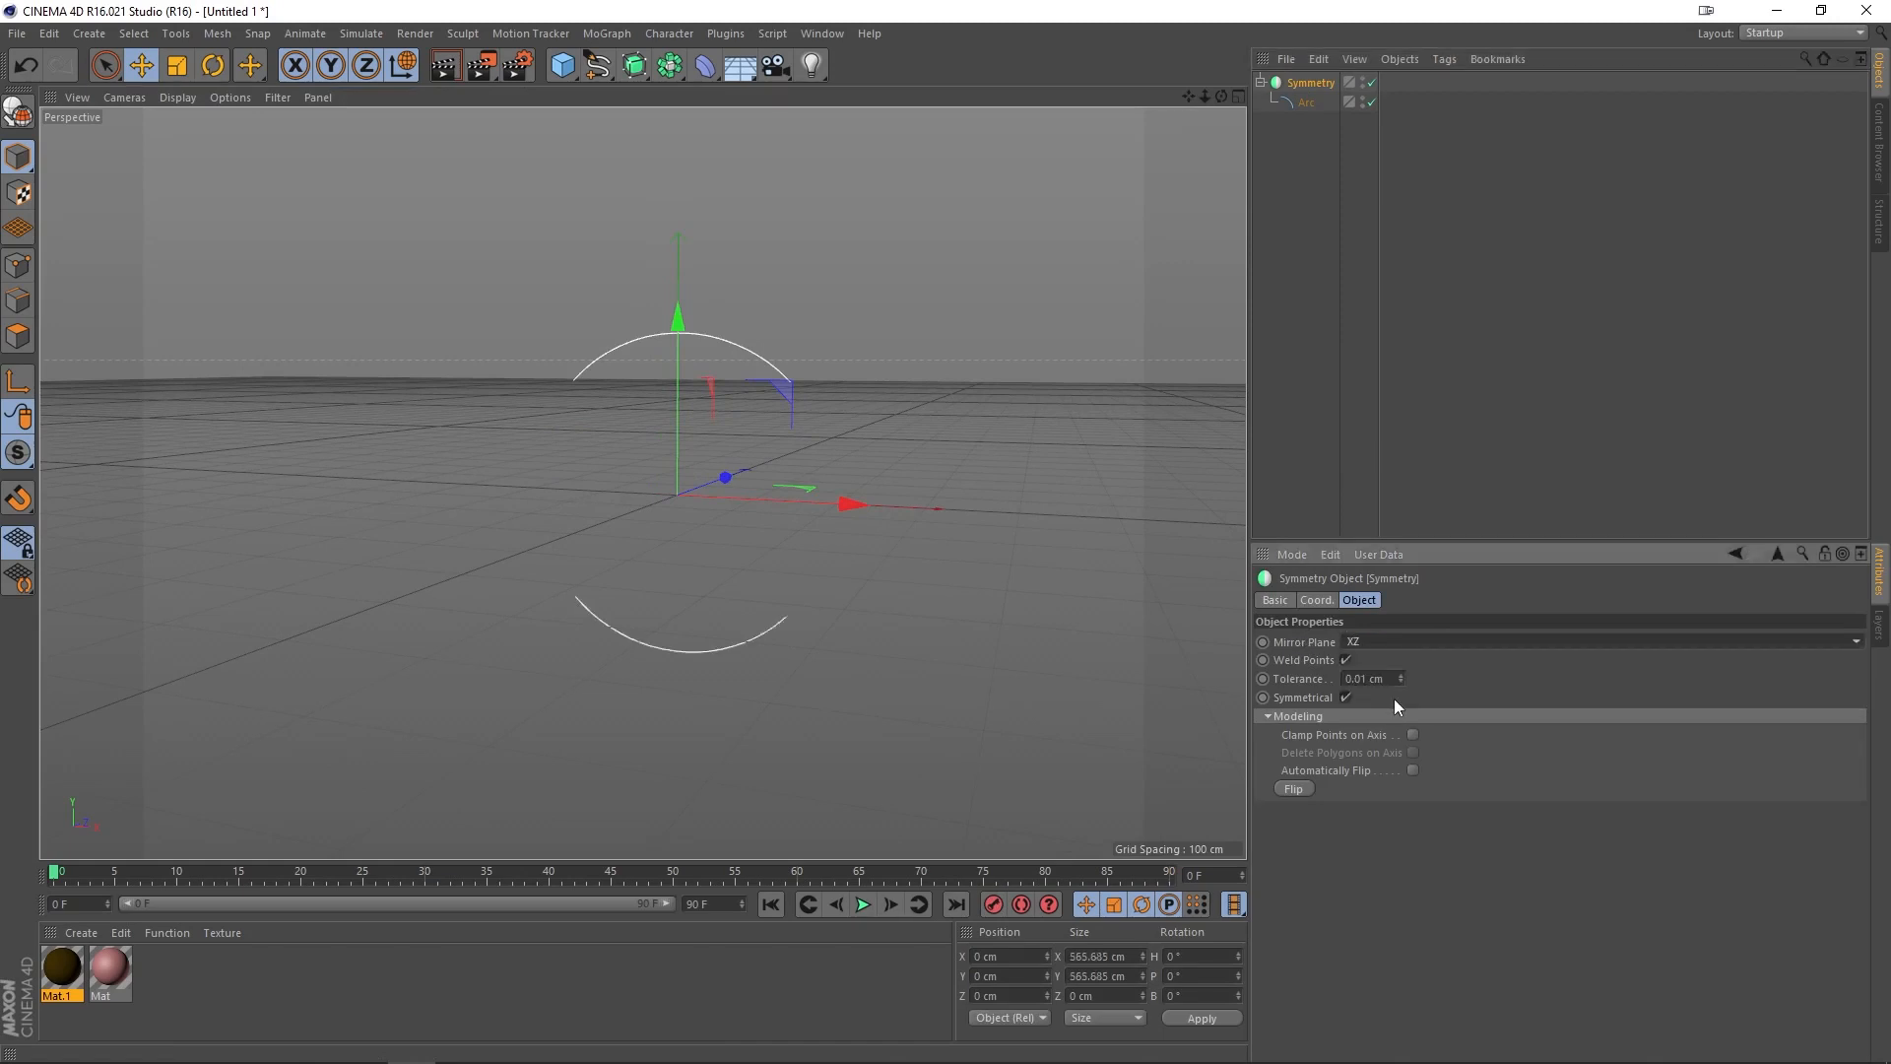
left_click(1311, 143)
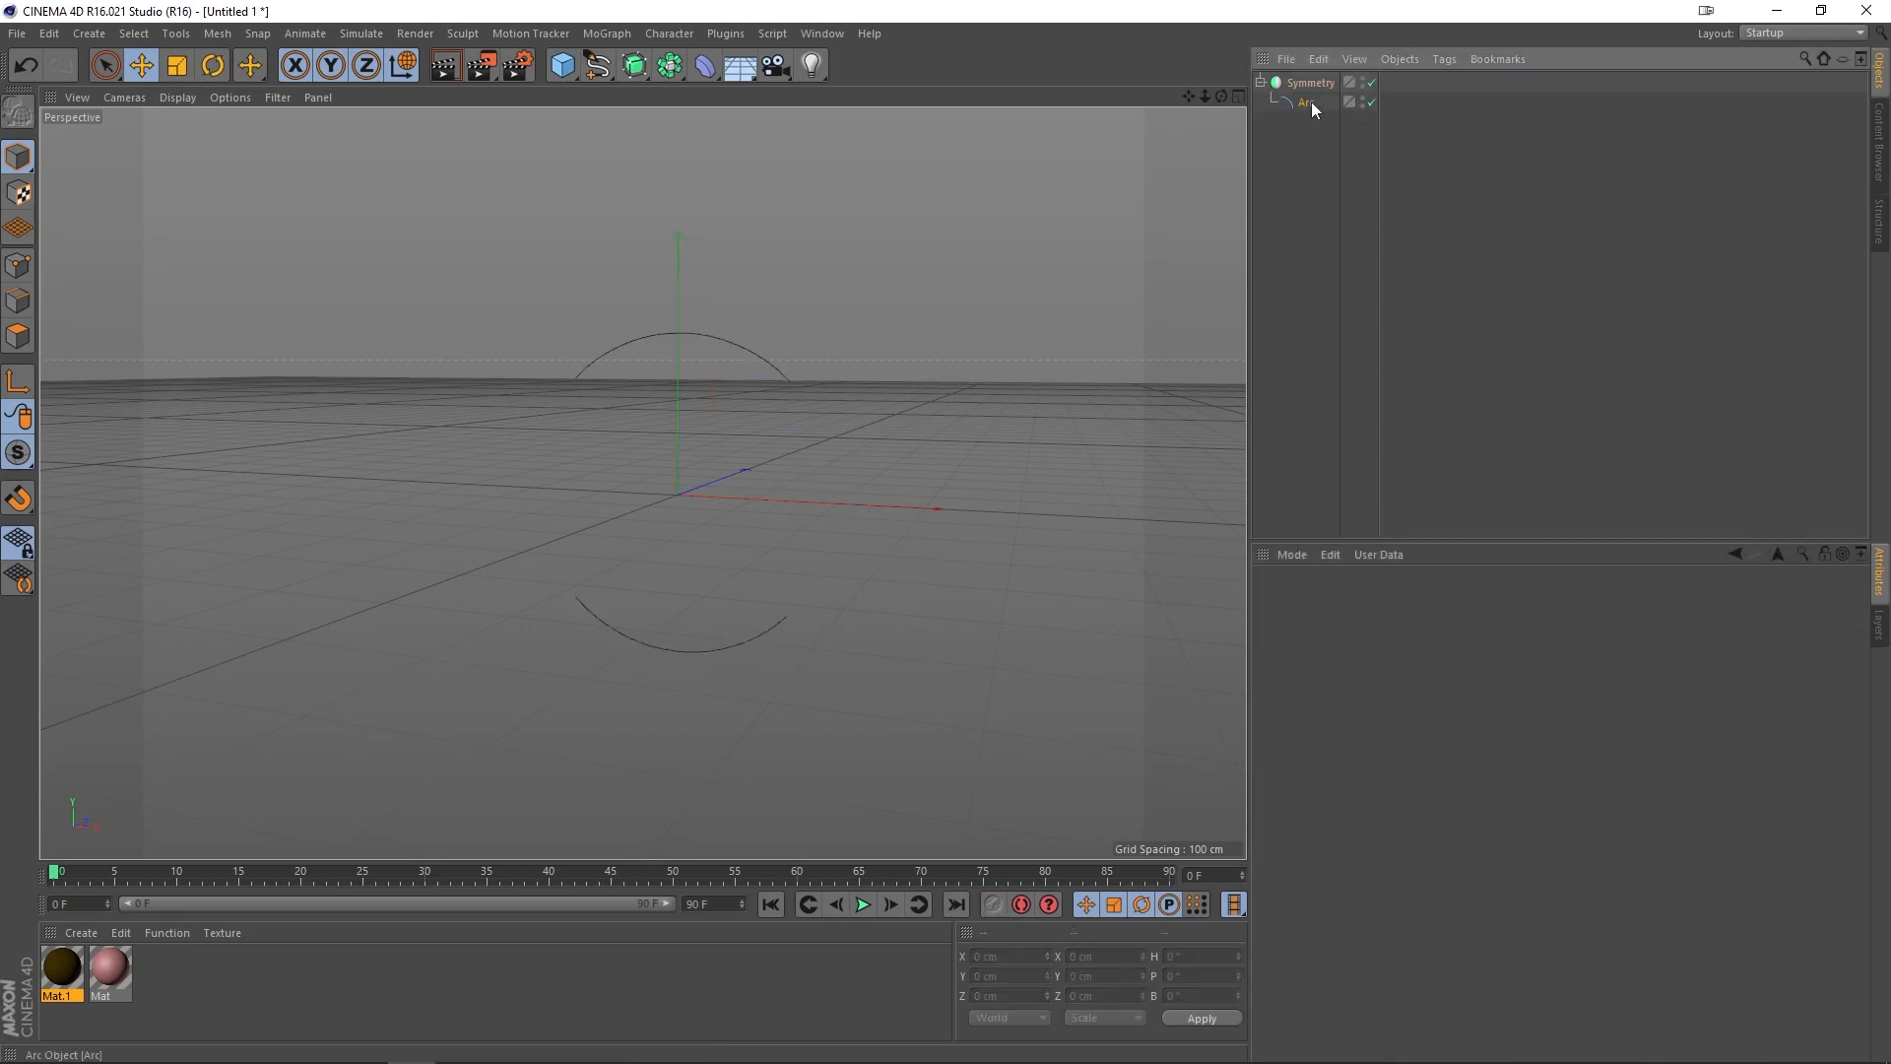
Step: Move the arc down along Y to about -141 cm so its ends meet the mirrored copy in an eye-shaped outline
left_click(1307, 103)
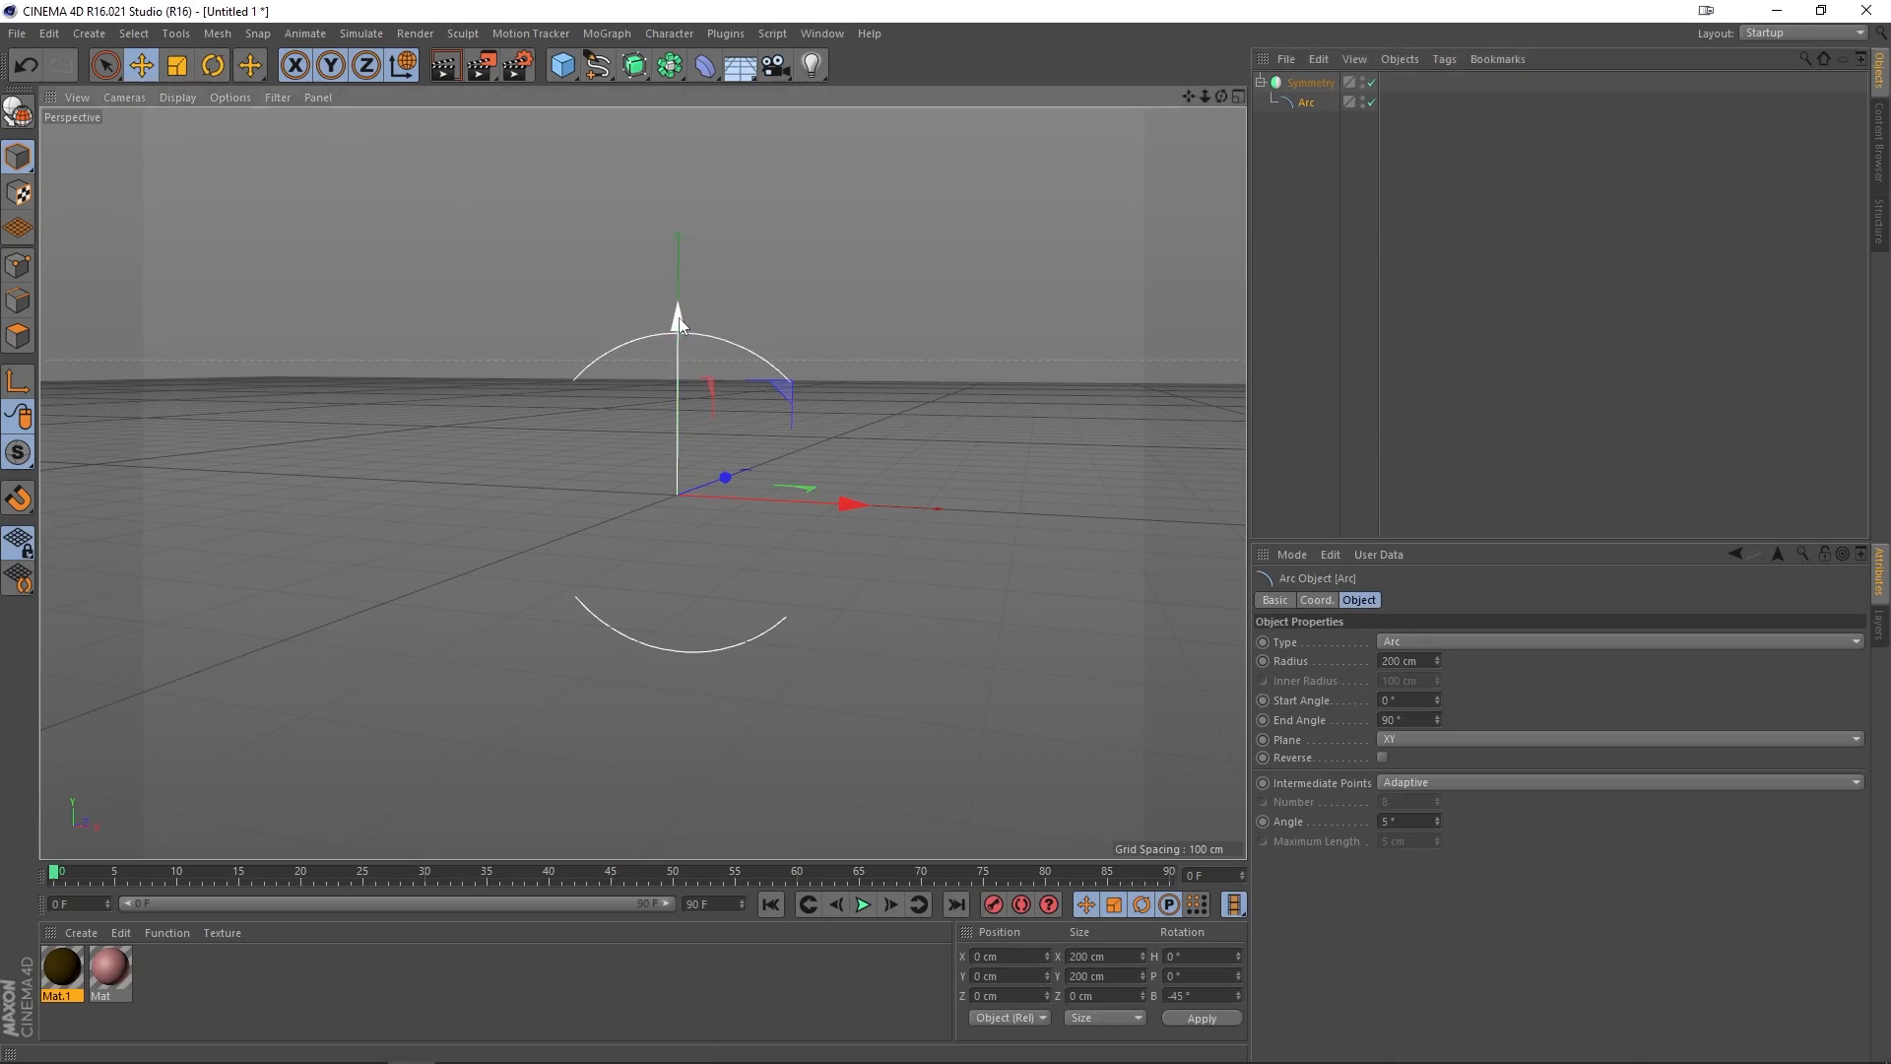
left_click_drag(680, 323, 691, 431)
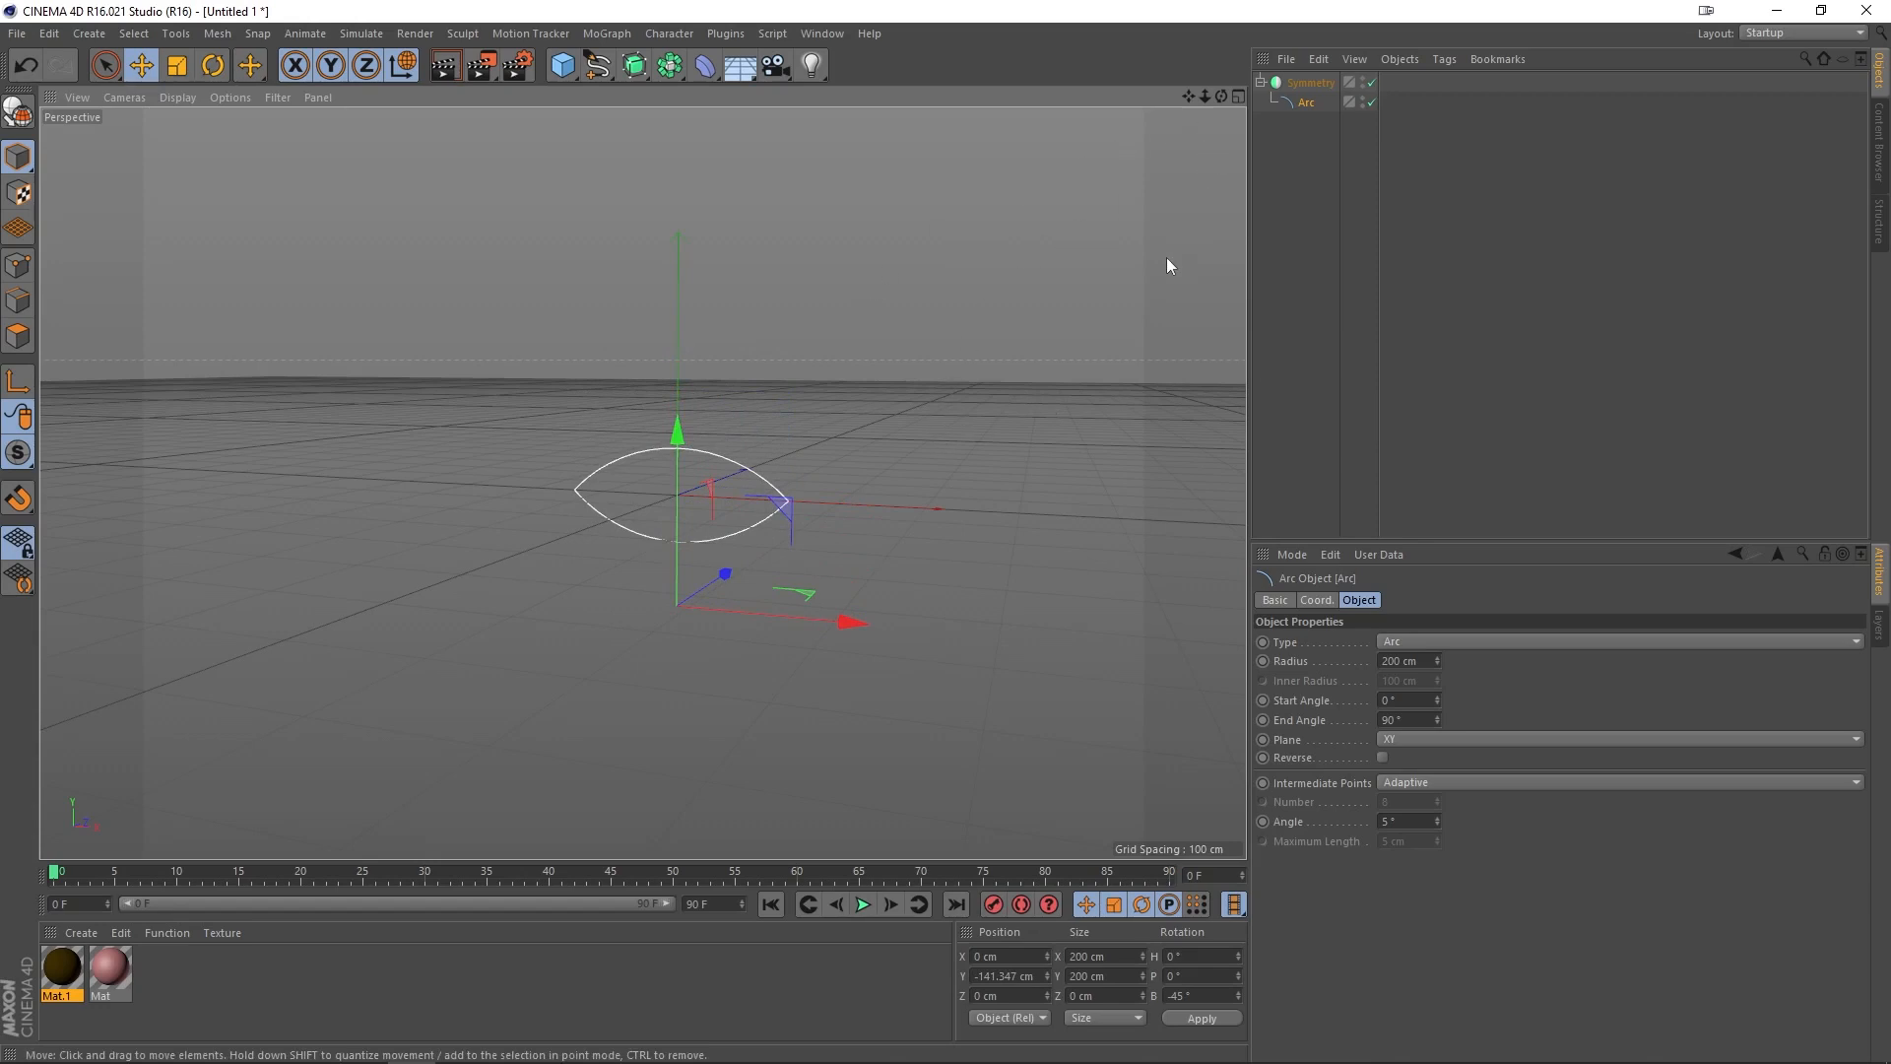
mouse_move(986, 446)
middle_mouse_down("alt")
mouse_move(872, 372)
mouse_move(853, 390)
middle_mouse_up("alt")
right_click_drag(797, 436, 789, 316, "alt")
middle_click_drag(563, 360, 723, 427, "alt")
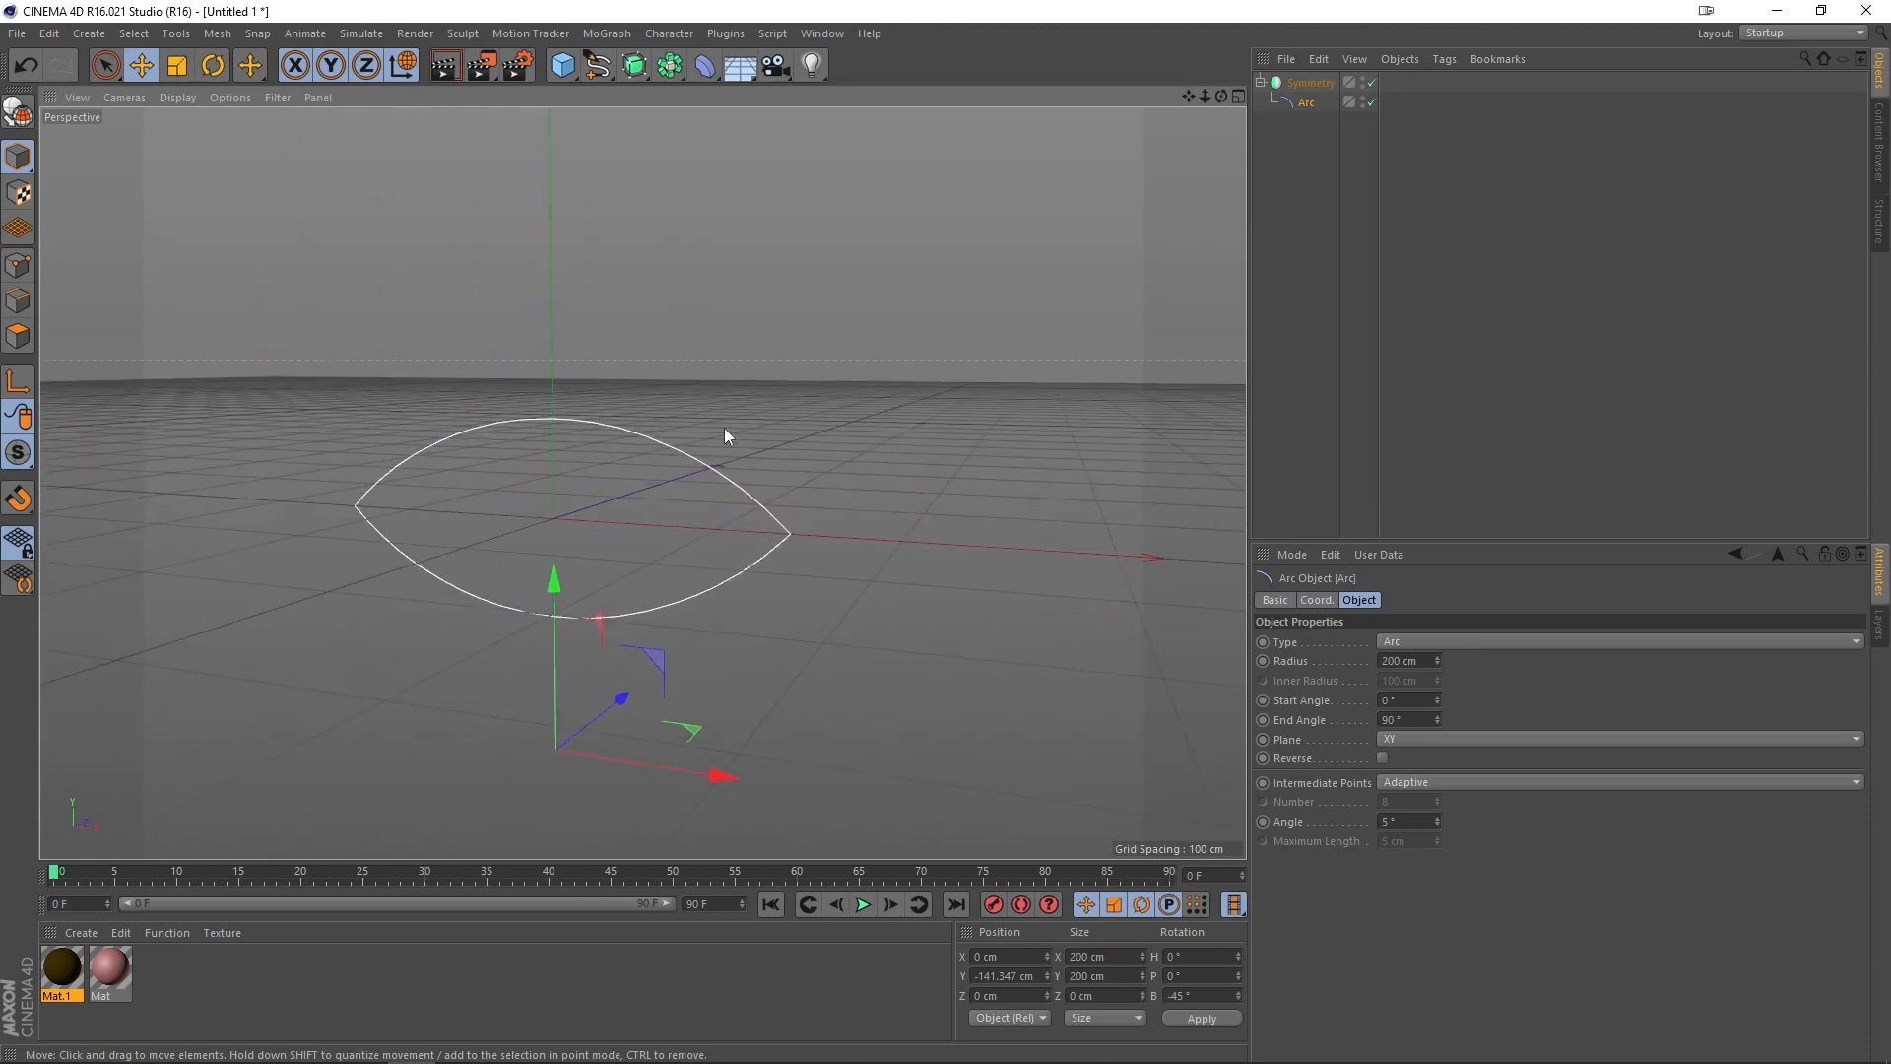
mouse_move(847, 461)
right_mouse_down("alt")
mouse_move(829, 334)
mouse_move(820, 394)
right_mouse_up("alt")
left_click_drag(807, 534, 859, 459, "alt")
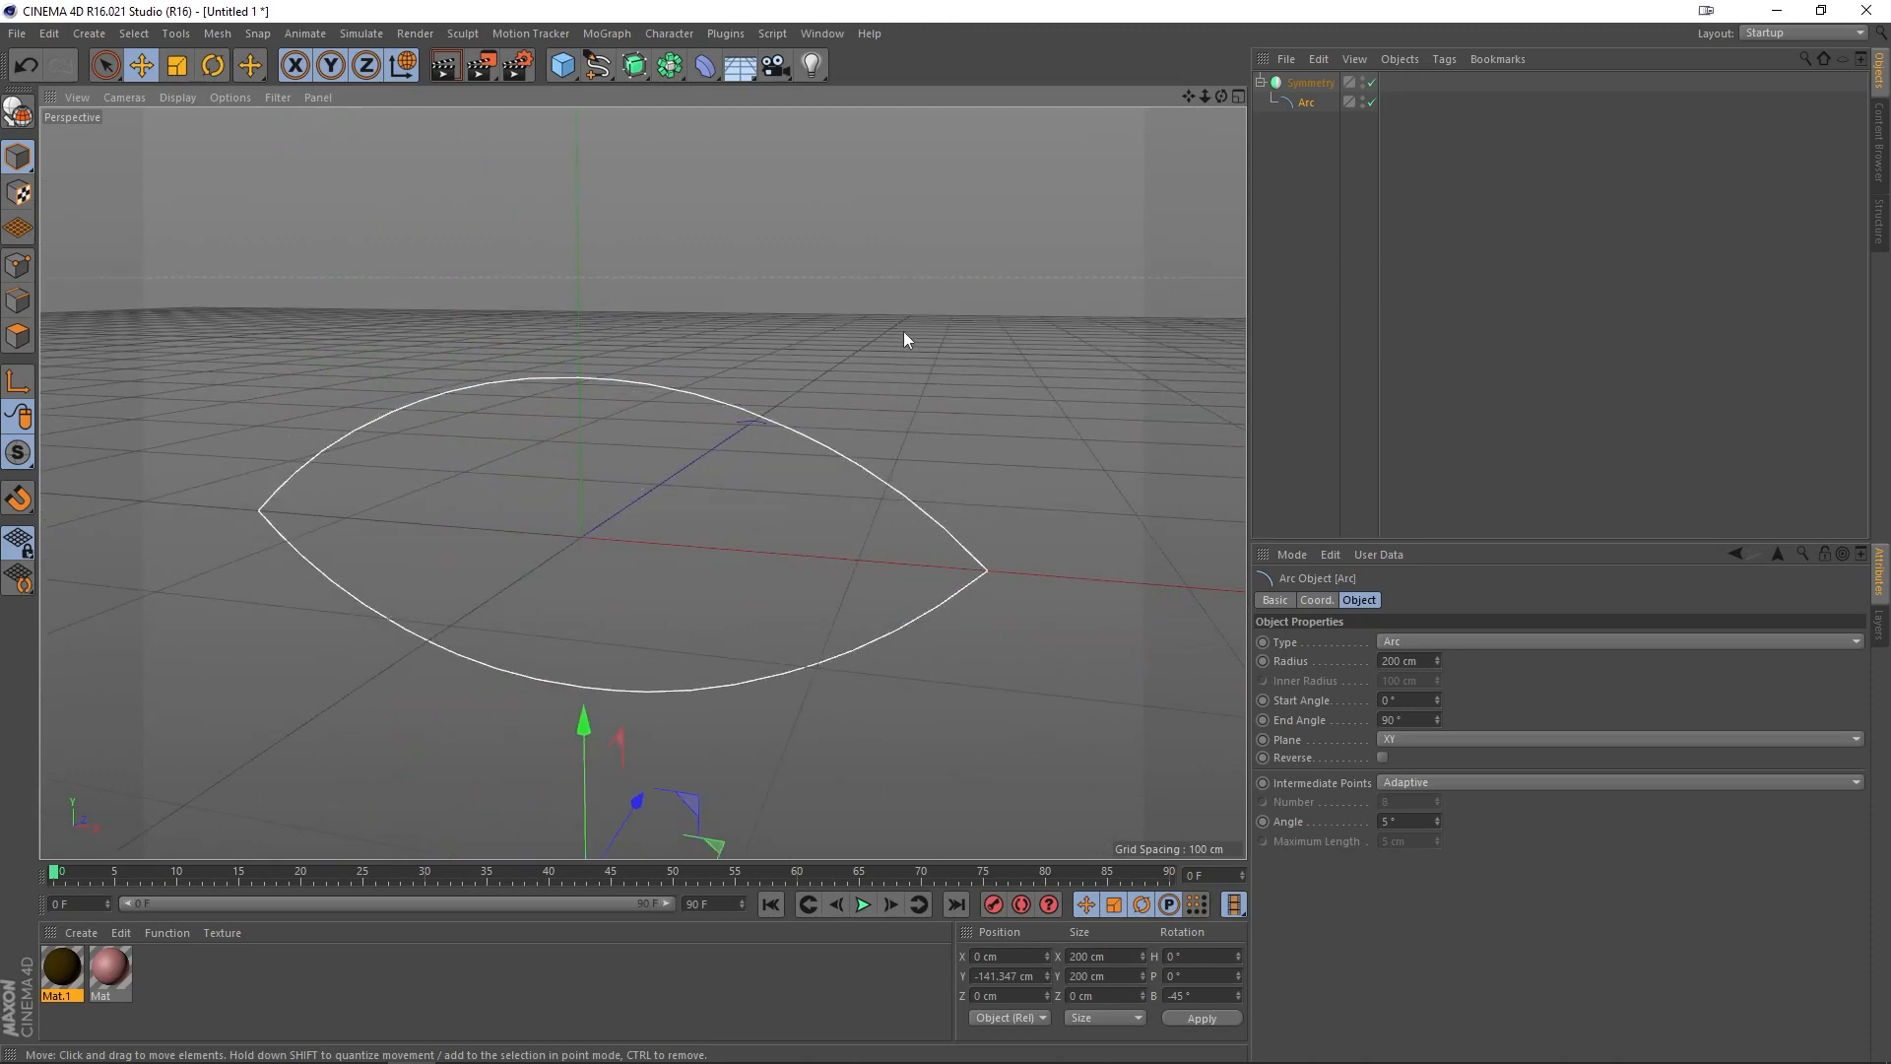
scroll(953, 270, "down", 4)
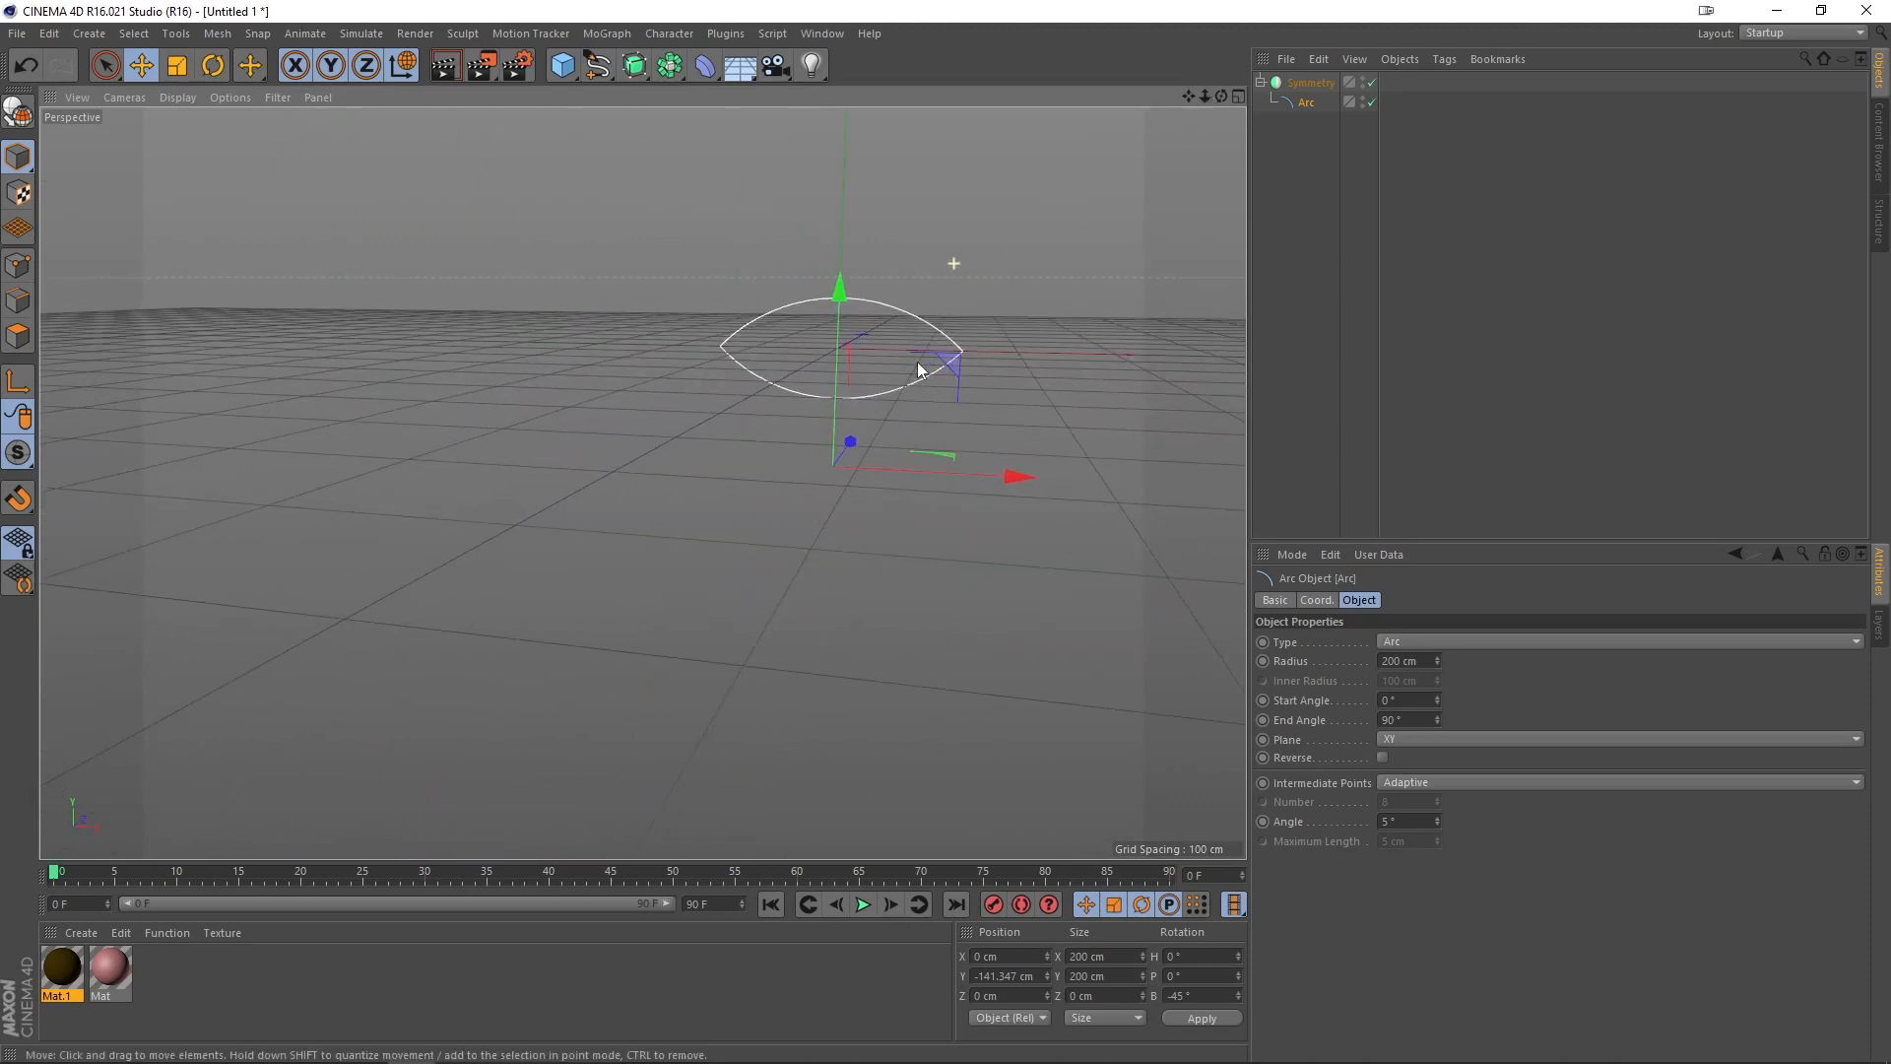
middle_click_drag(967, 277, 792, 416, "alt")
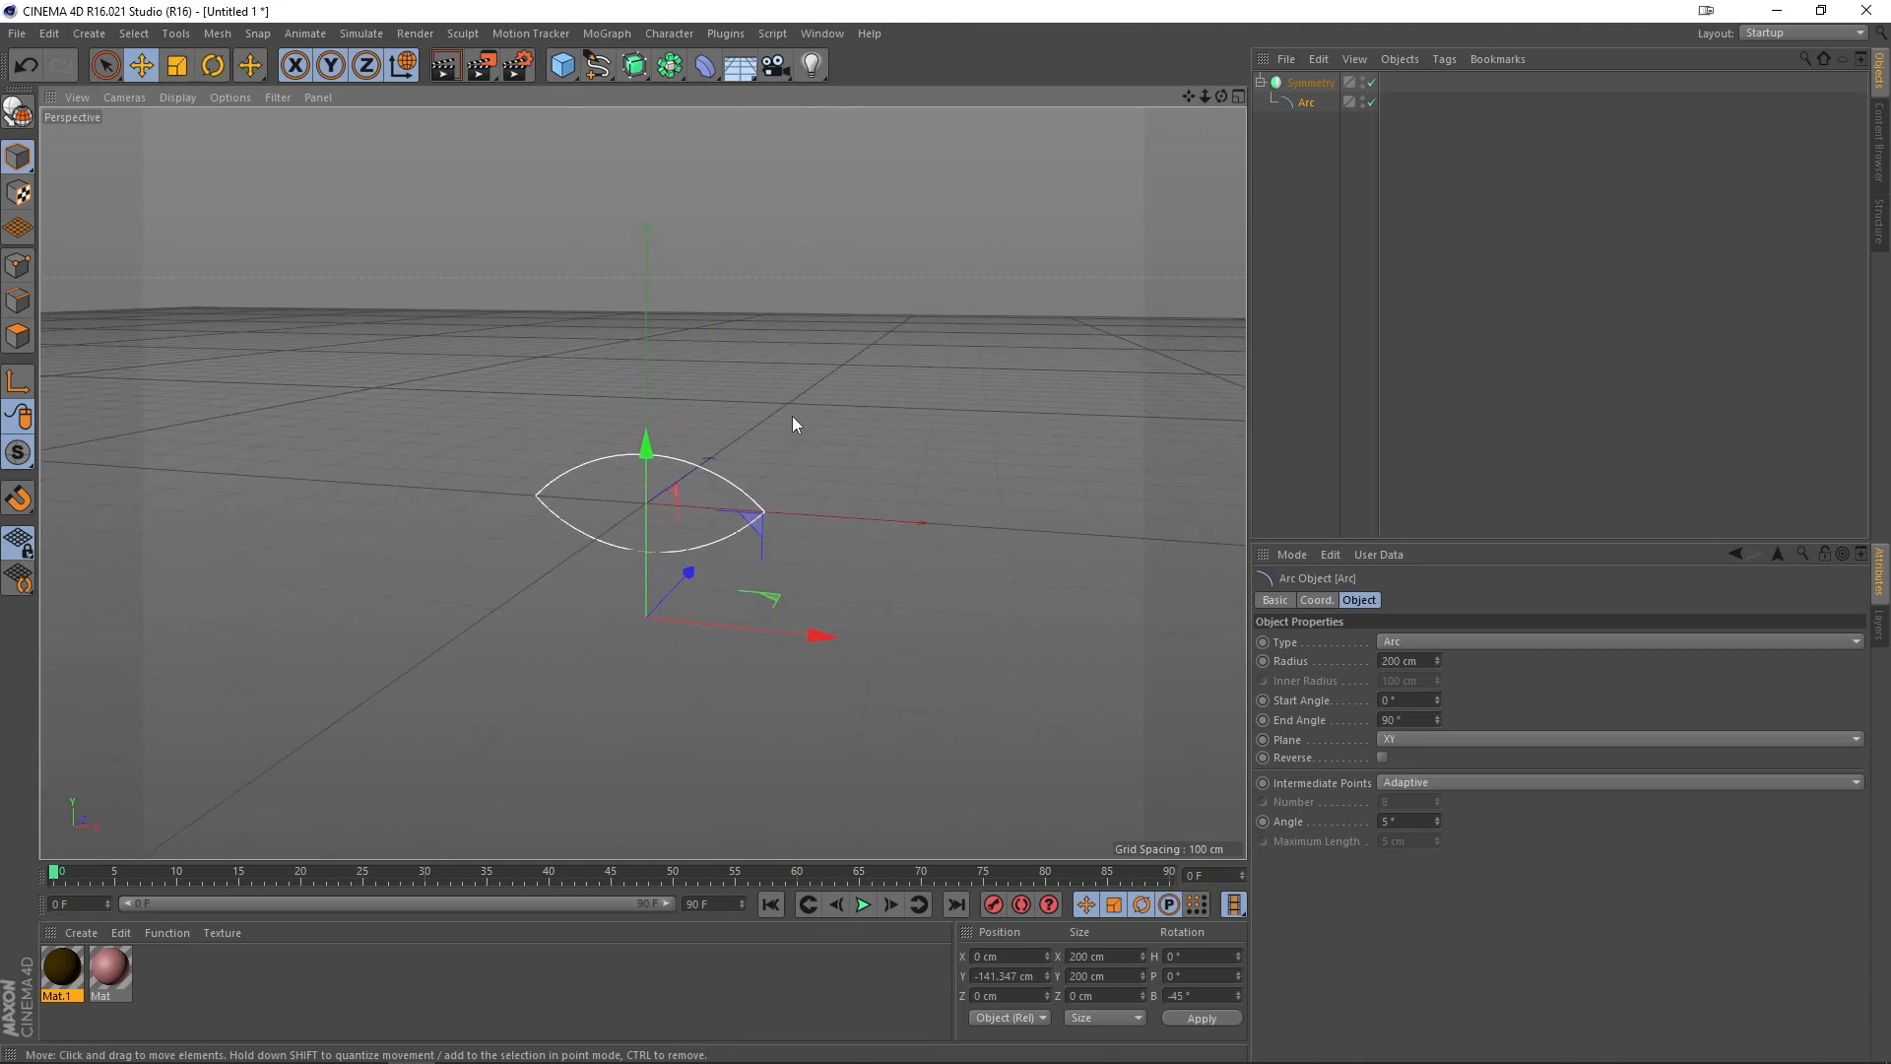
scroll(804, 422, "up", 2)
scroll(832, 398, "up", 2)
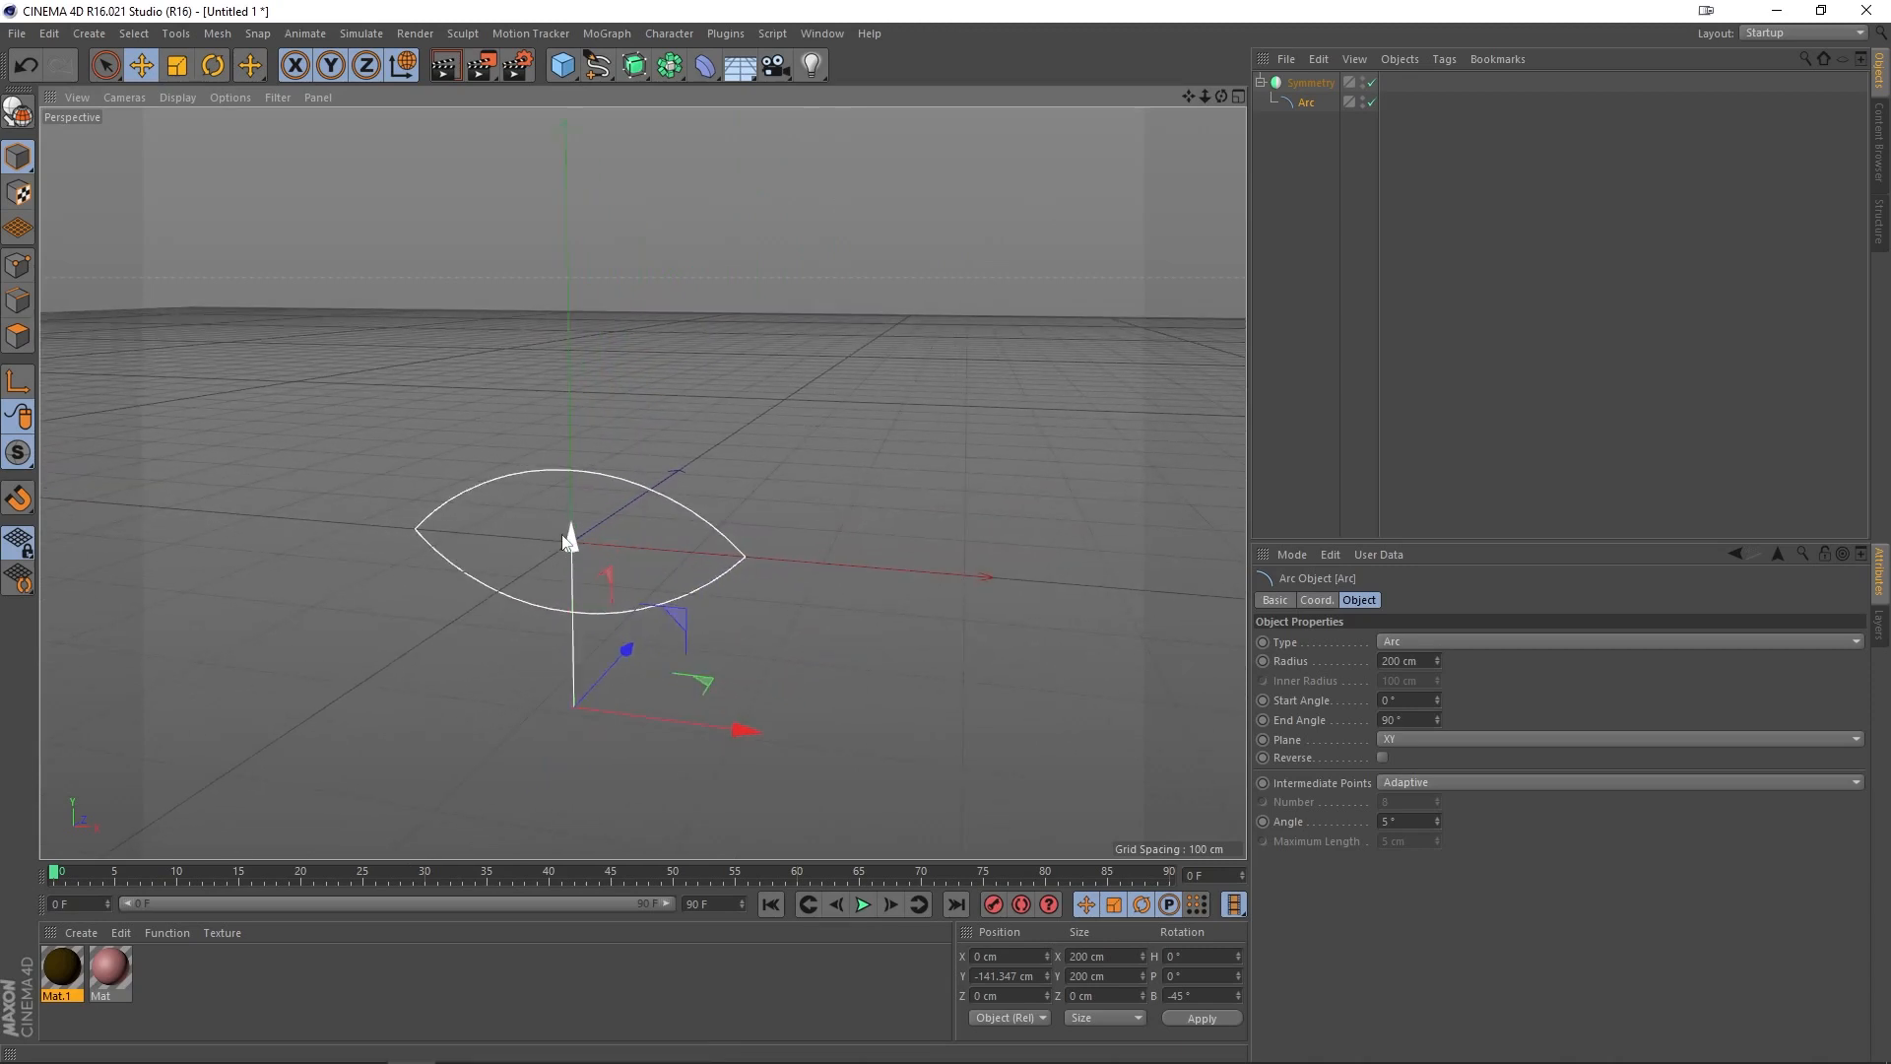
Step: Raise the Symmetry object to a Y position of about 105 cm and scale it uniformly to about 550 cm
left_click(1300, 156)
left_click(1306, 86)
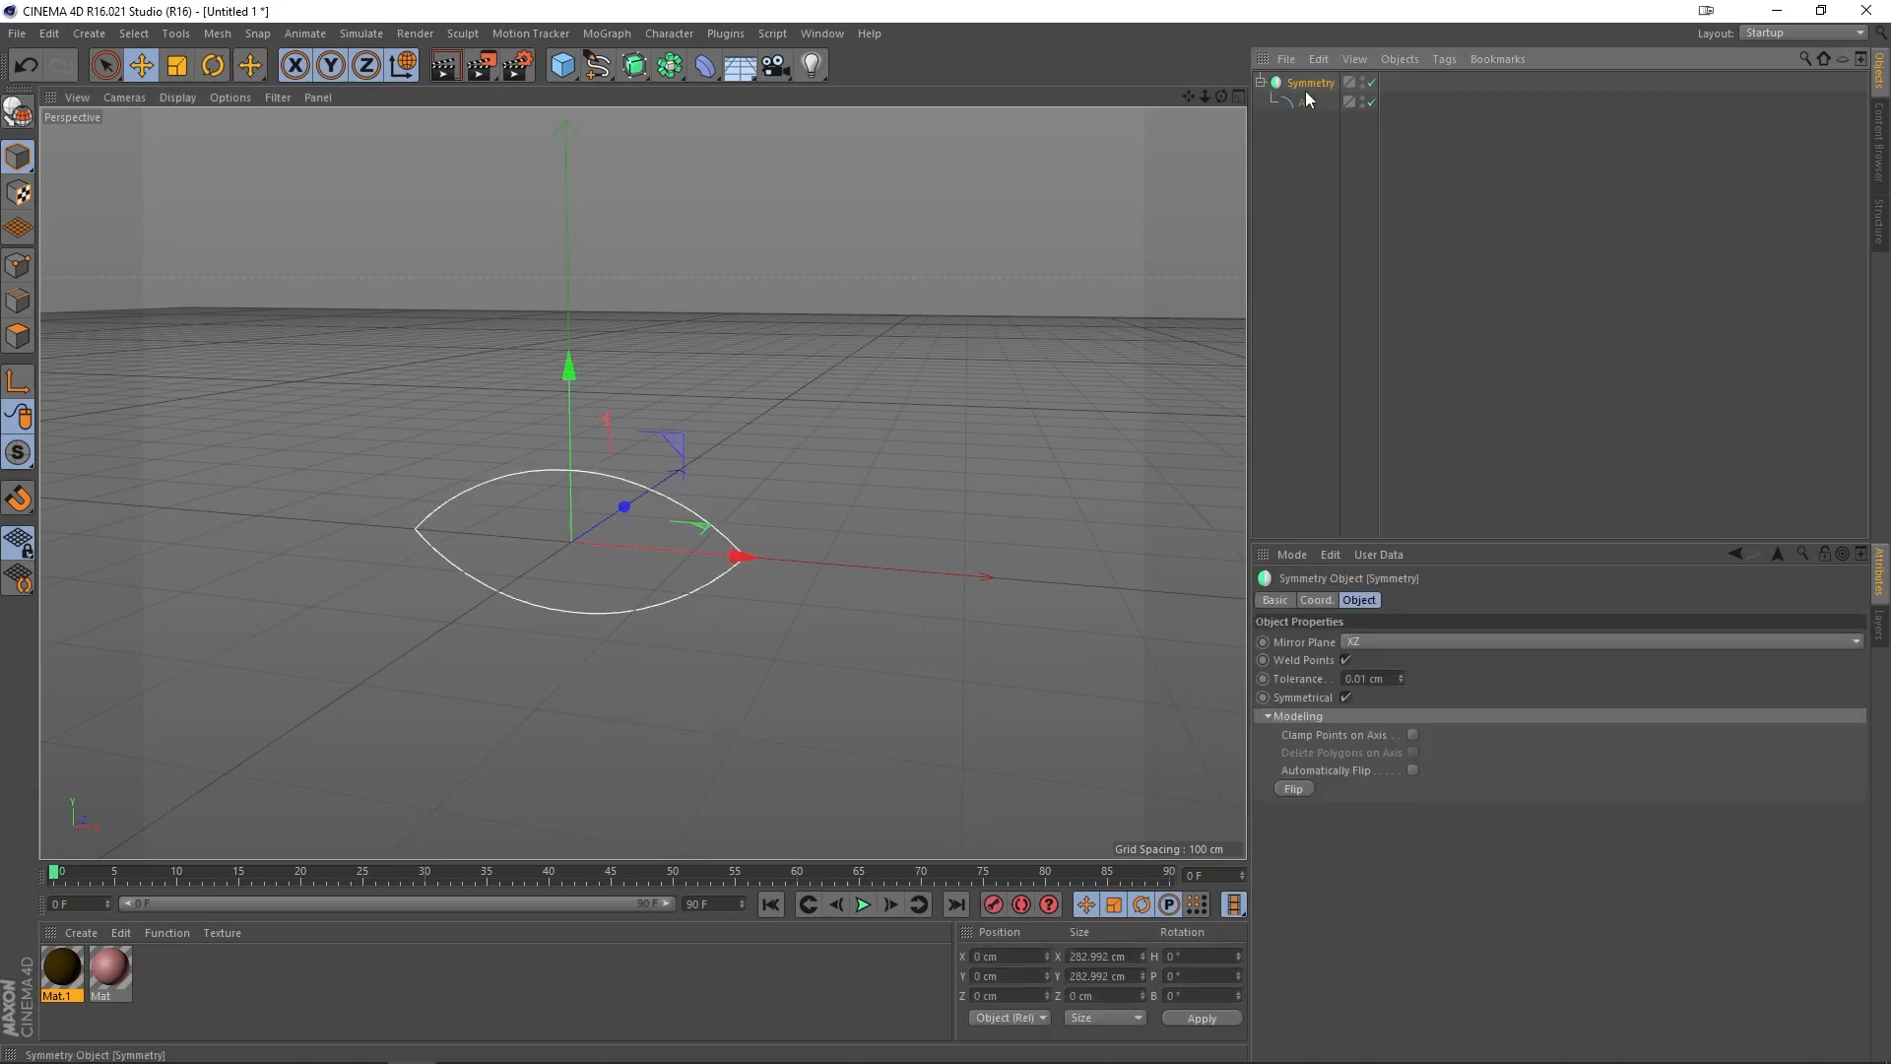
left_click_drag(573, 374, 679, 227)
left_click(177, 65)
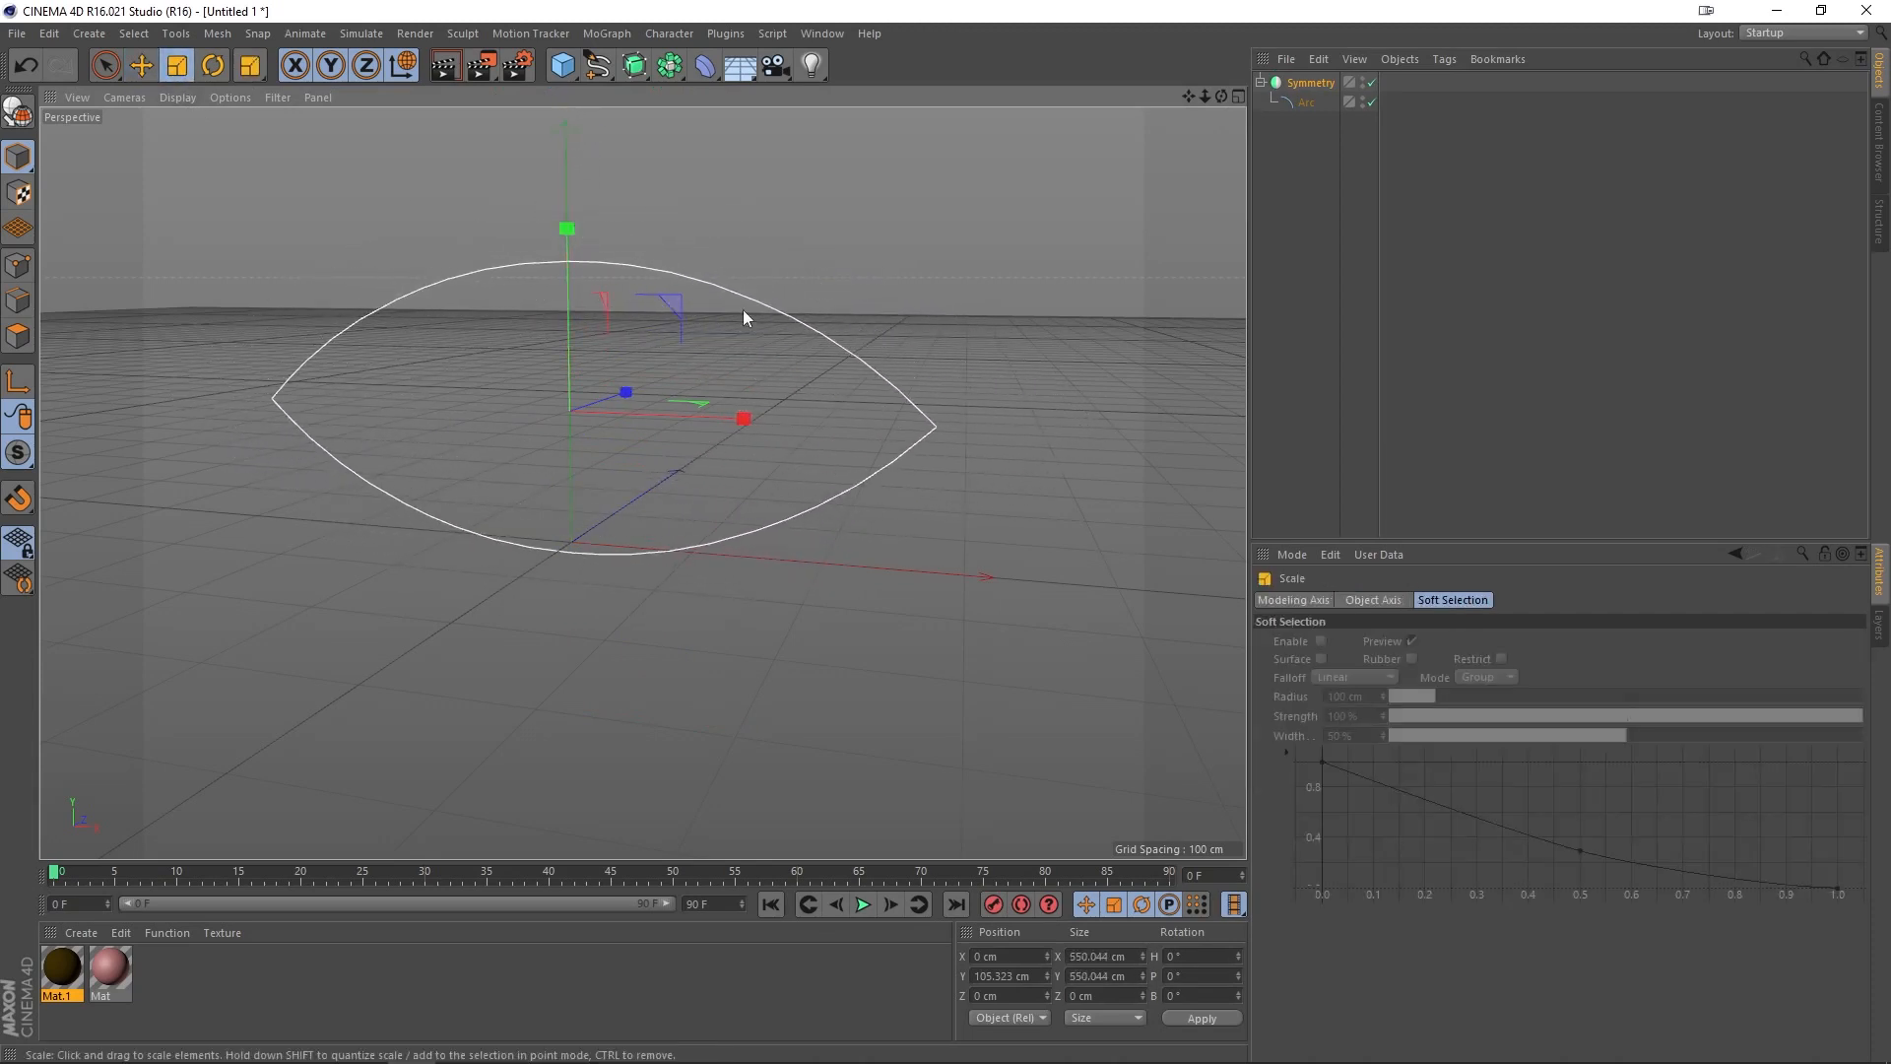
Step: Deselect the Symmetry object and render the viewport to preview the spline outline
left_click(1299, 215)
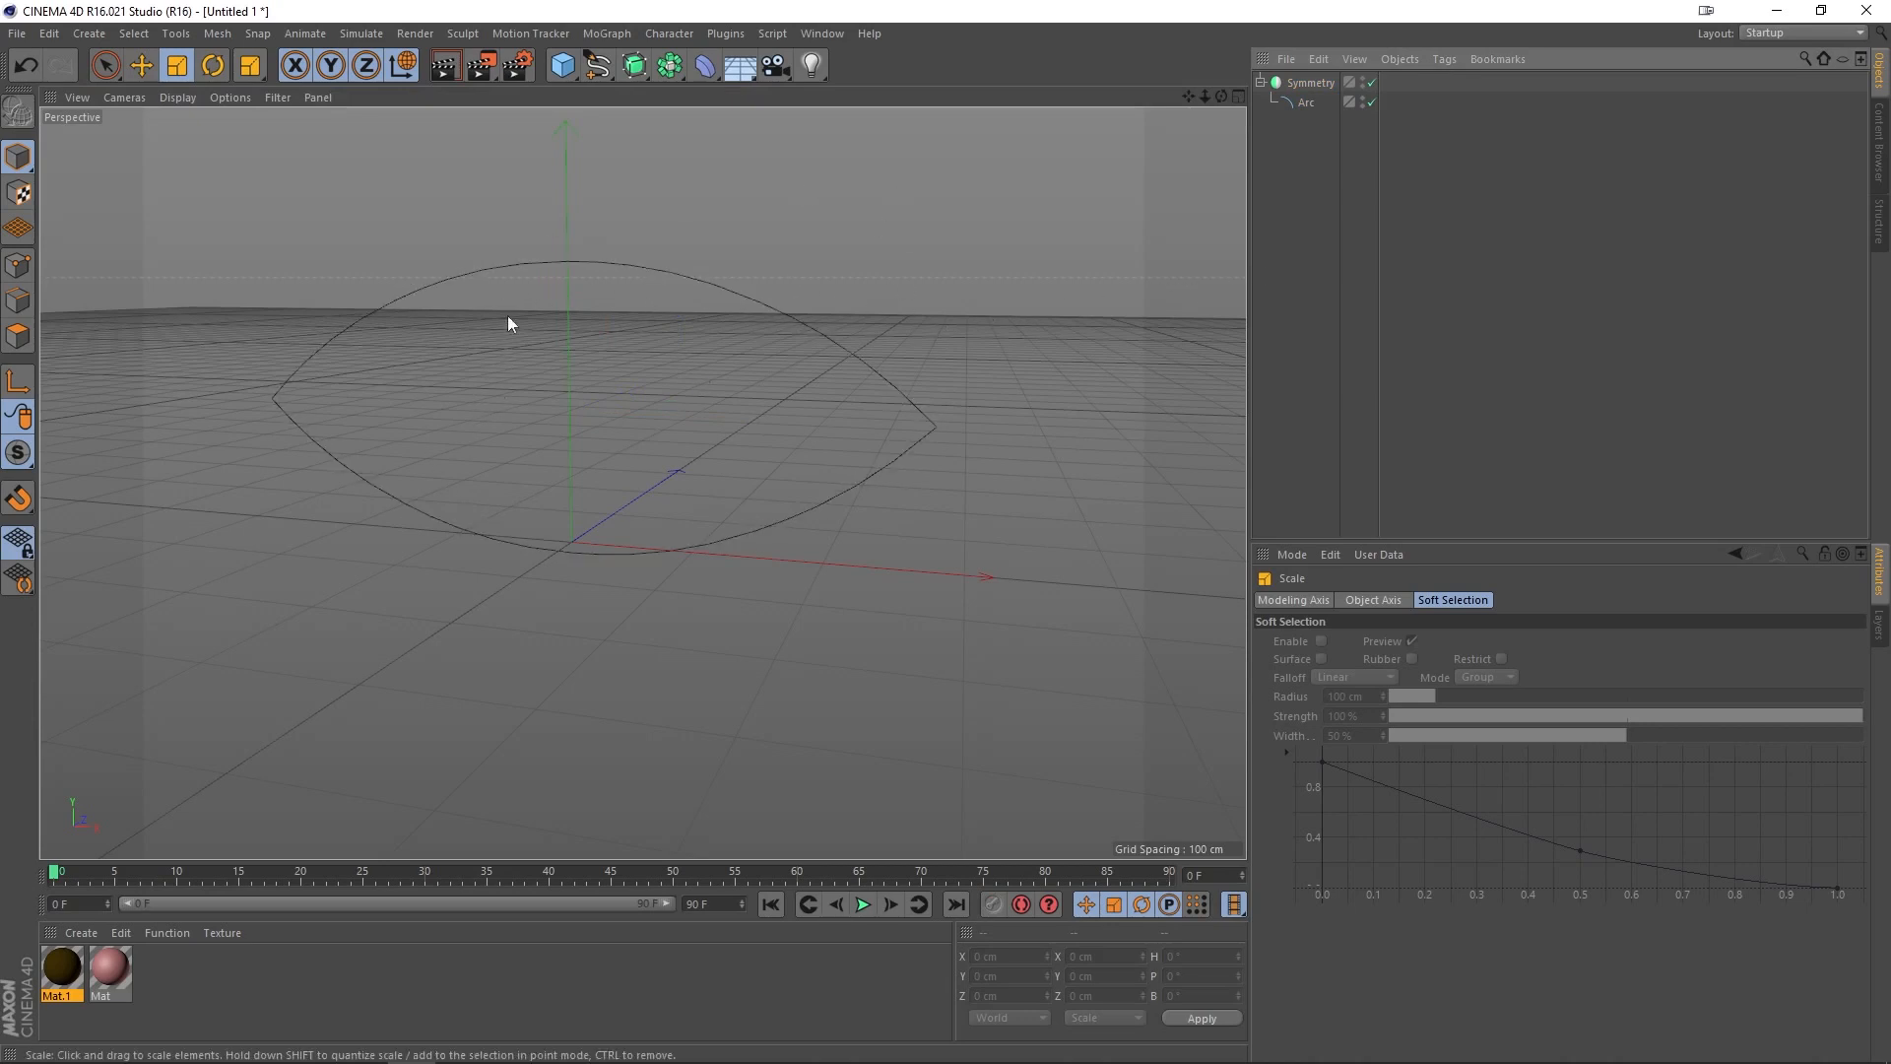
left_click(448, 65)
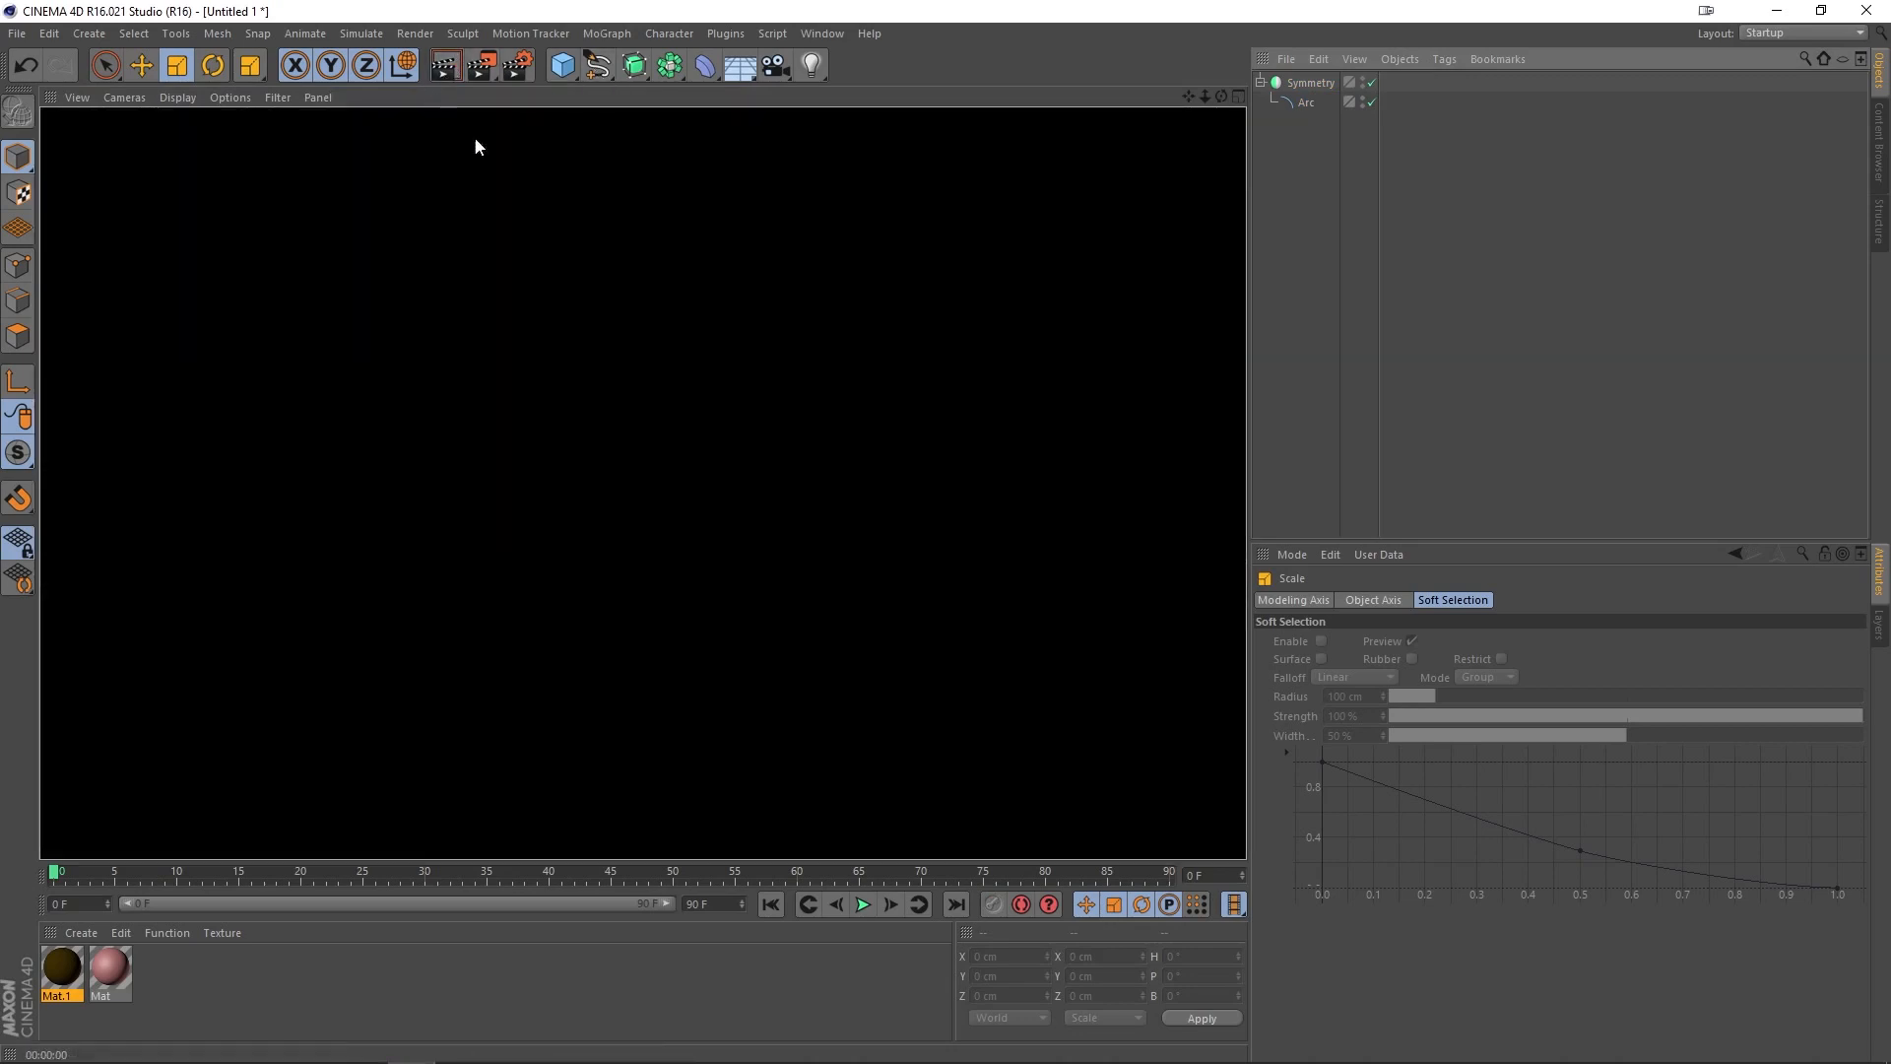
left_click(1276, 317)
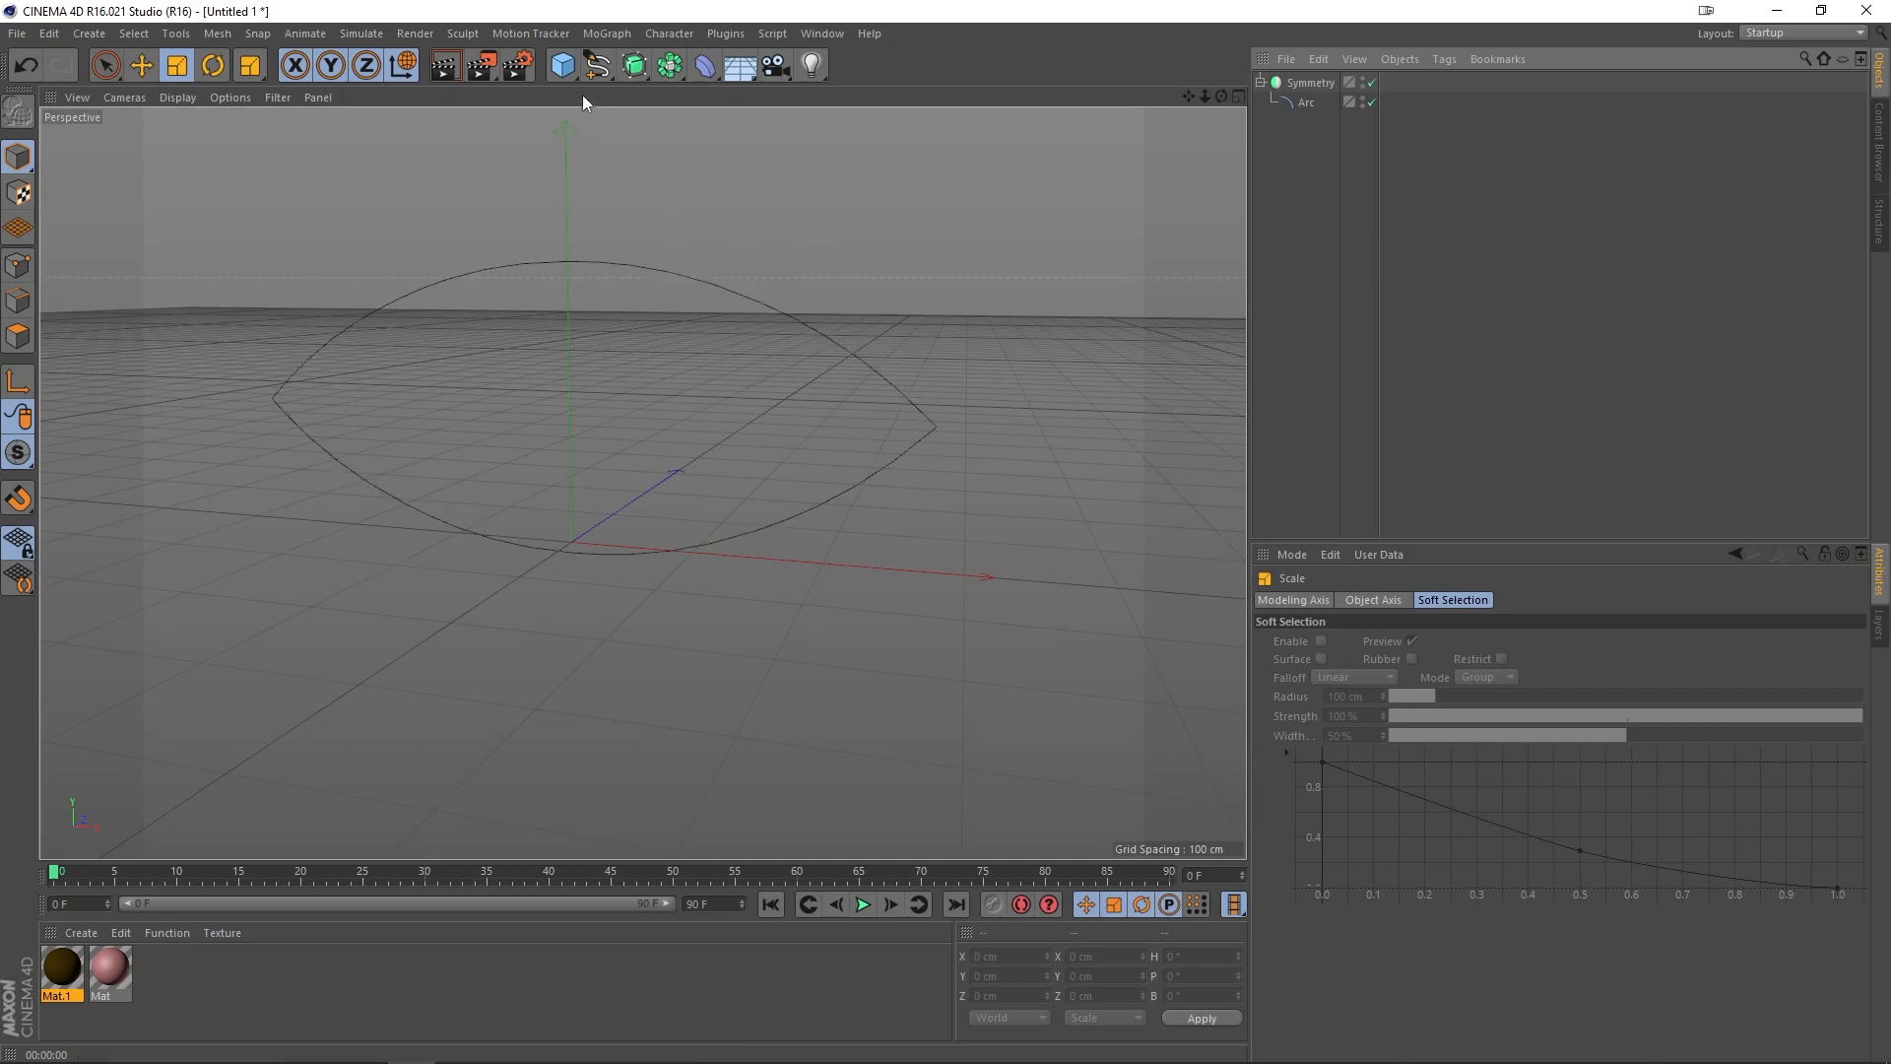
Step: Add a Loft generator to the scene and clear the selection
left_click(635, 67)
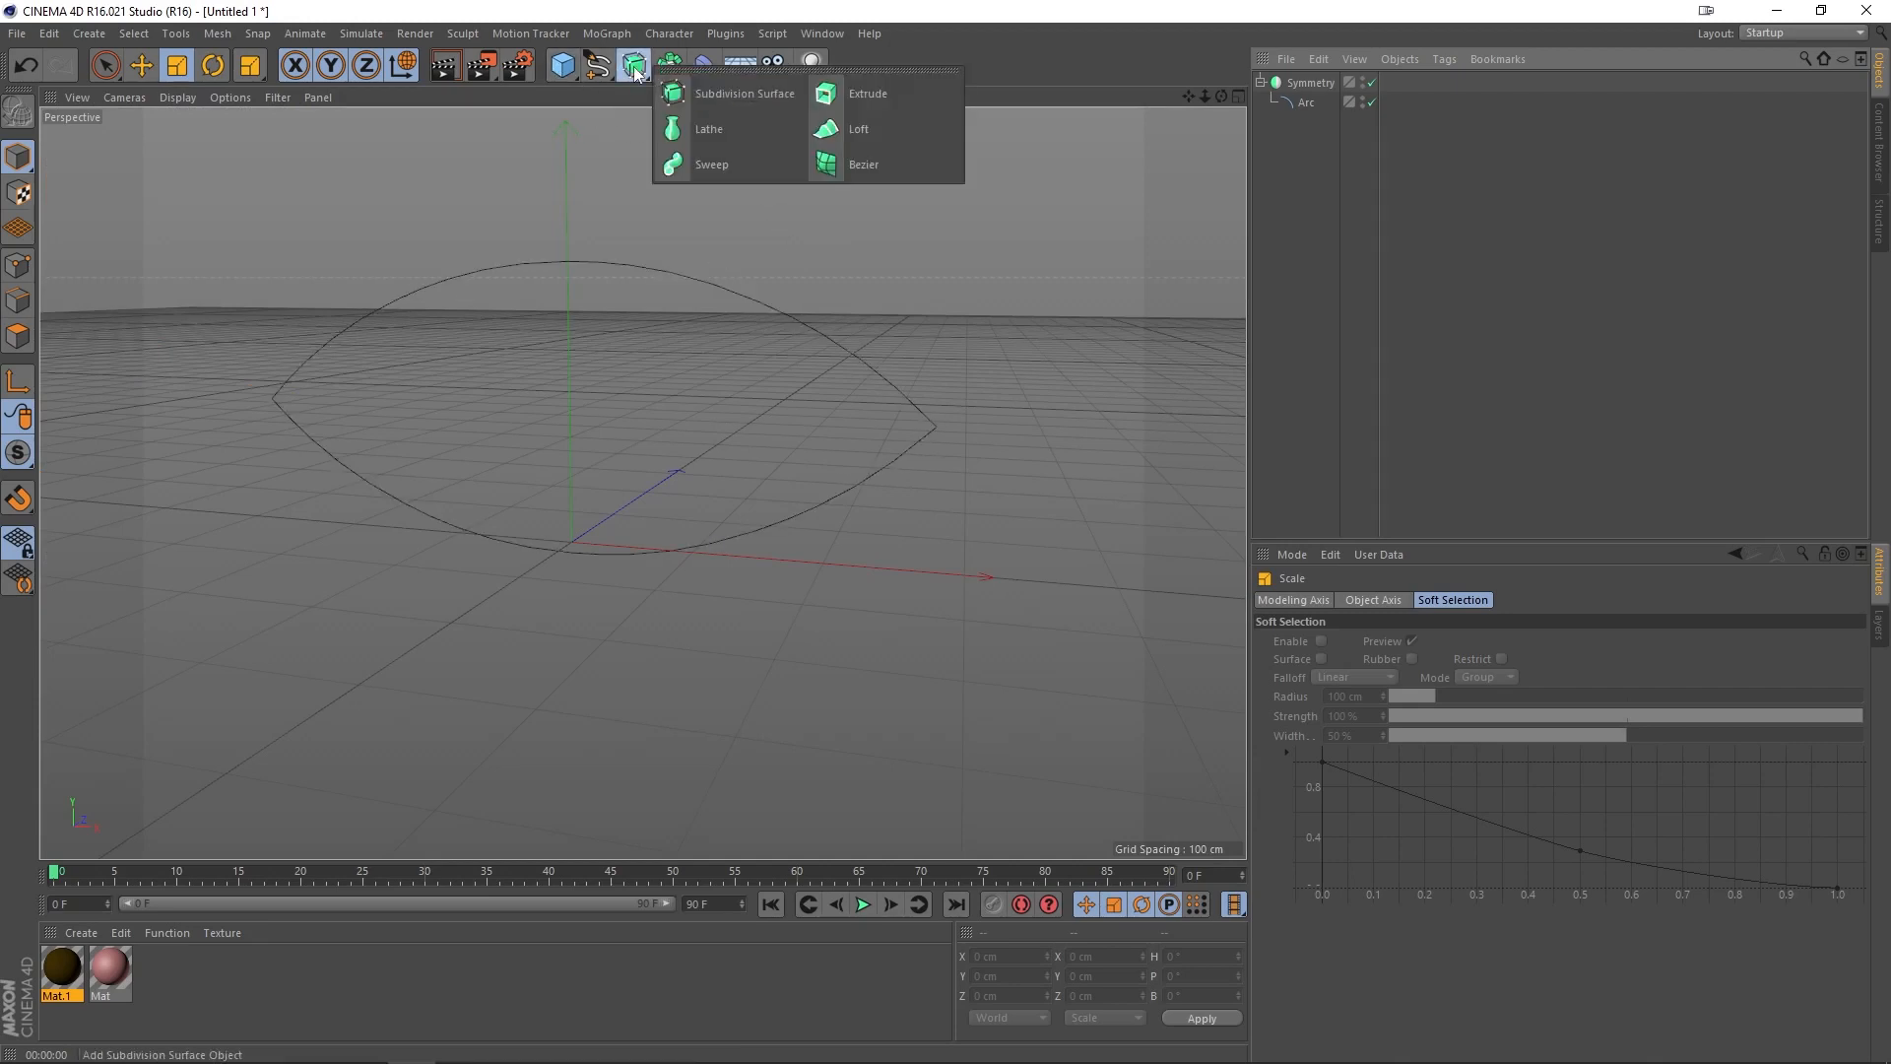
left_click(914, 130)
left_click(1319, 176)
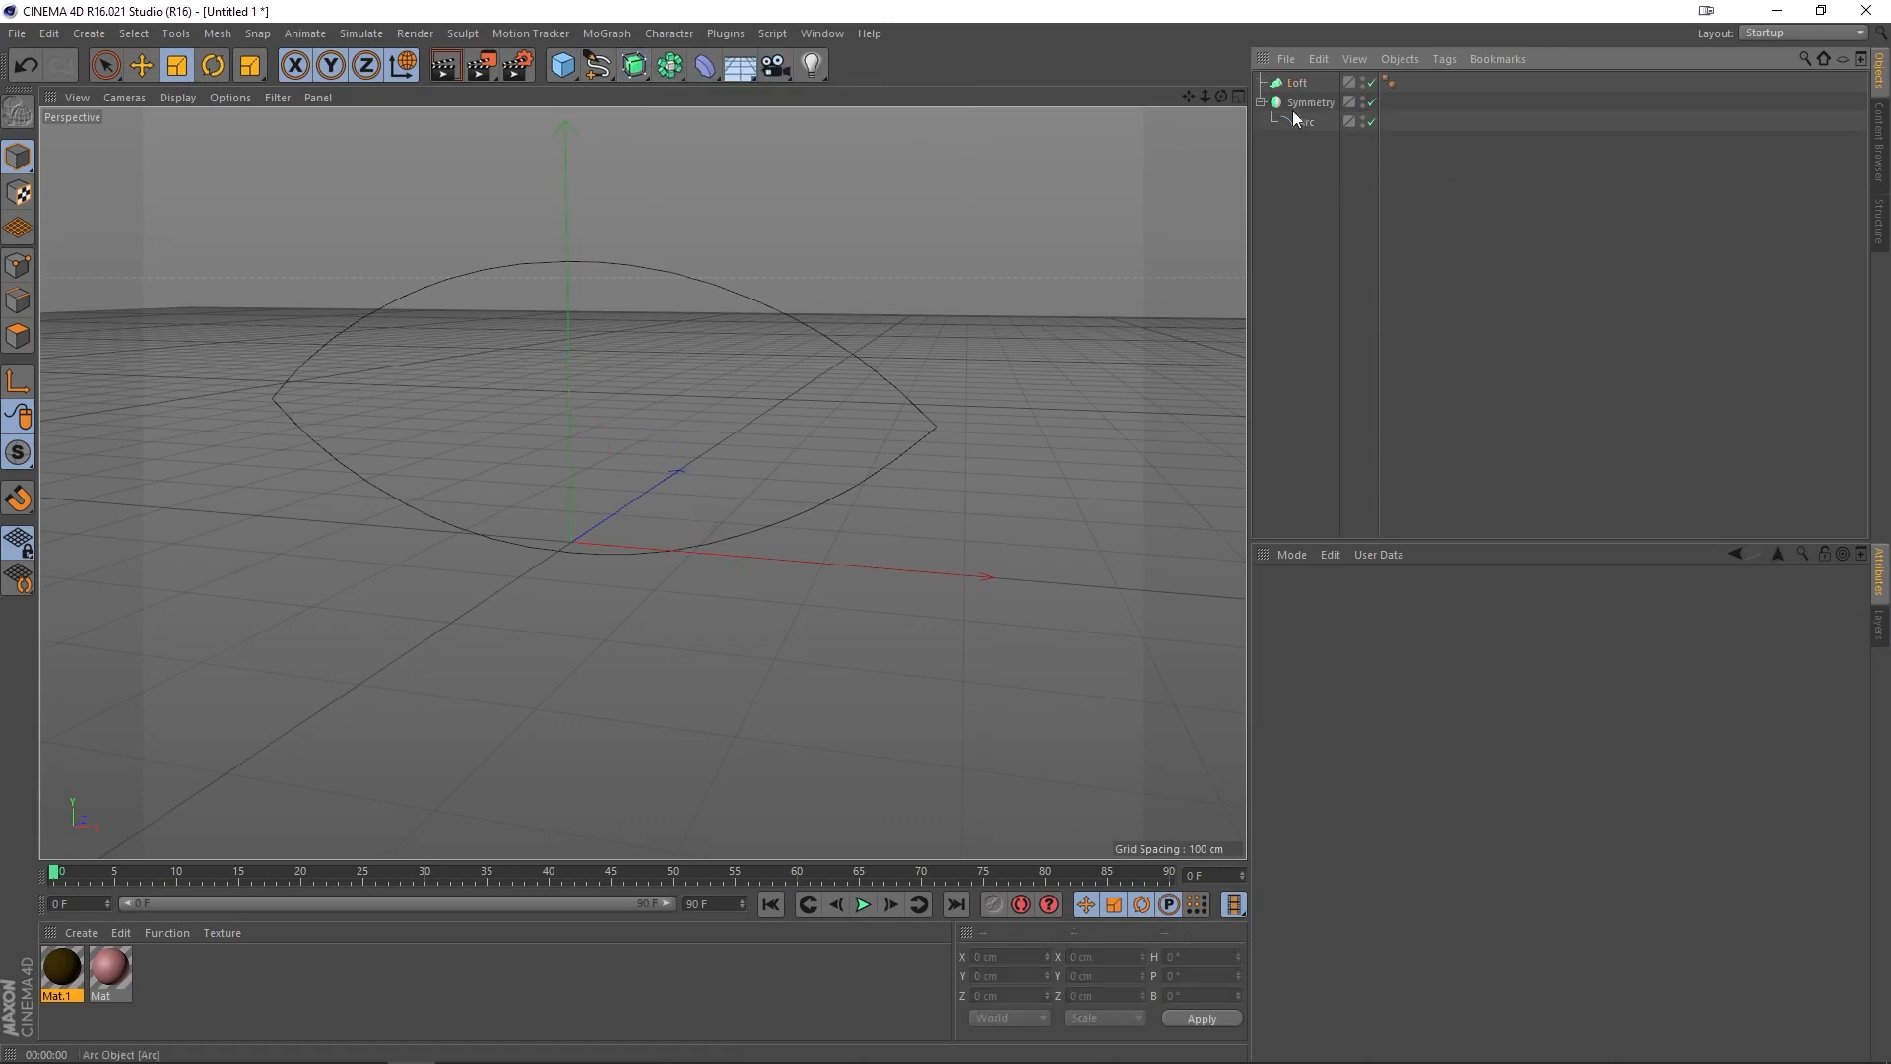
Step: Try the Symmetry object as a child of the Loft, and take it back out to the top level
left_click(1287, 102)
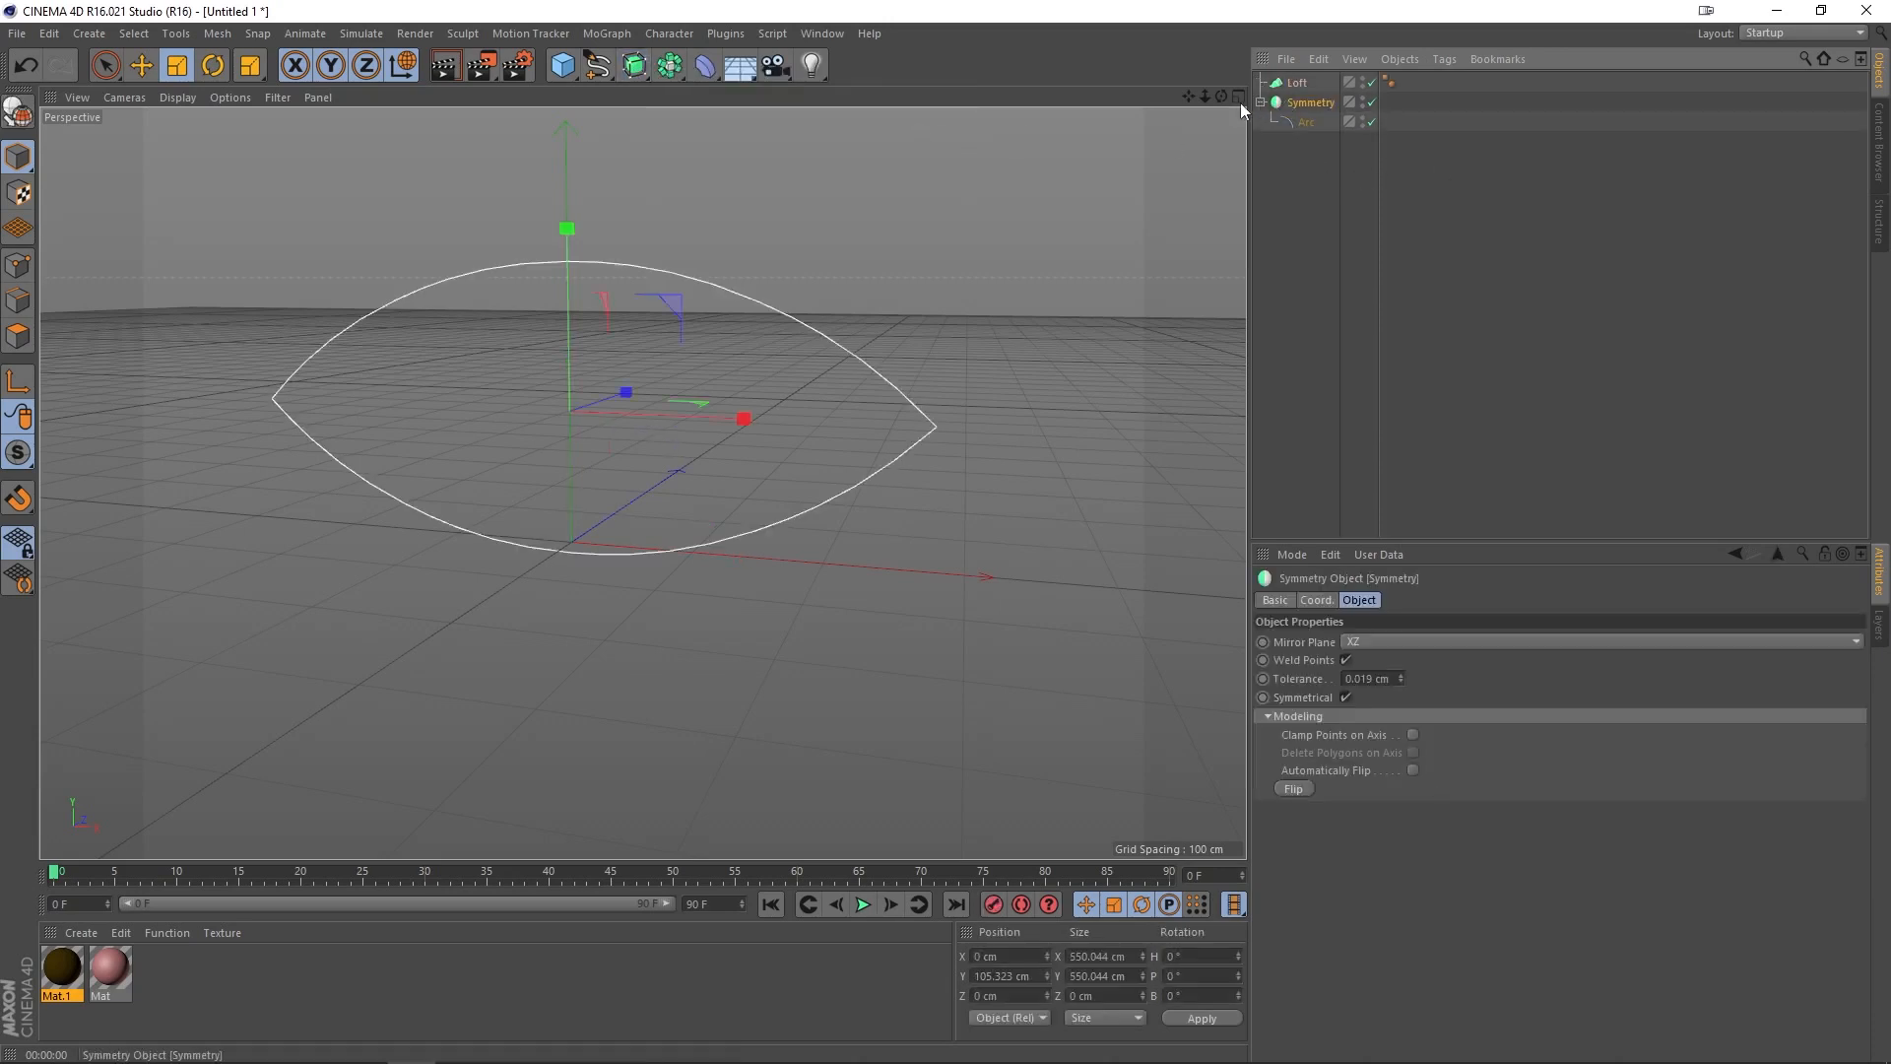
left_click_drag(1294, 111, 1310, 91)
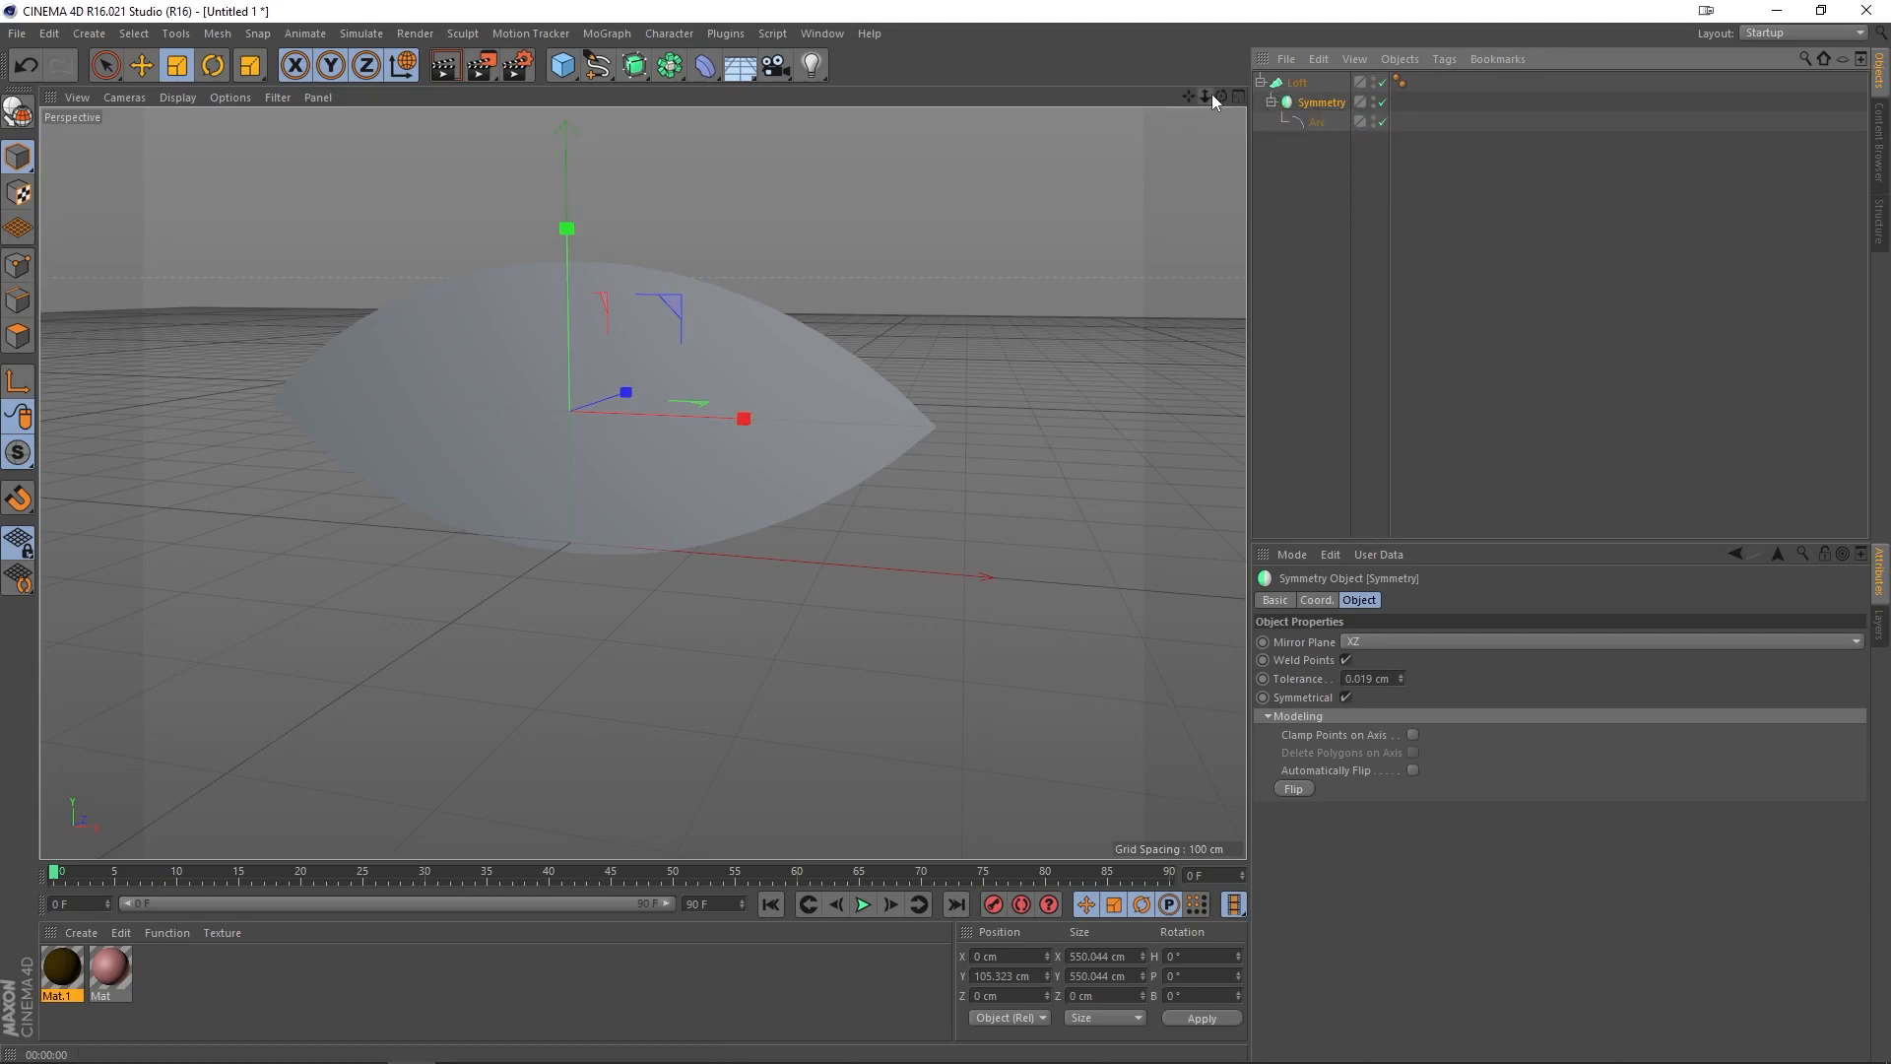
left_click(1280, 161)
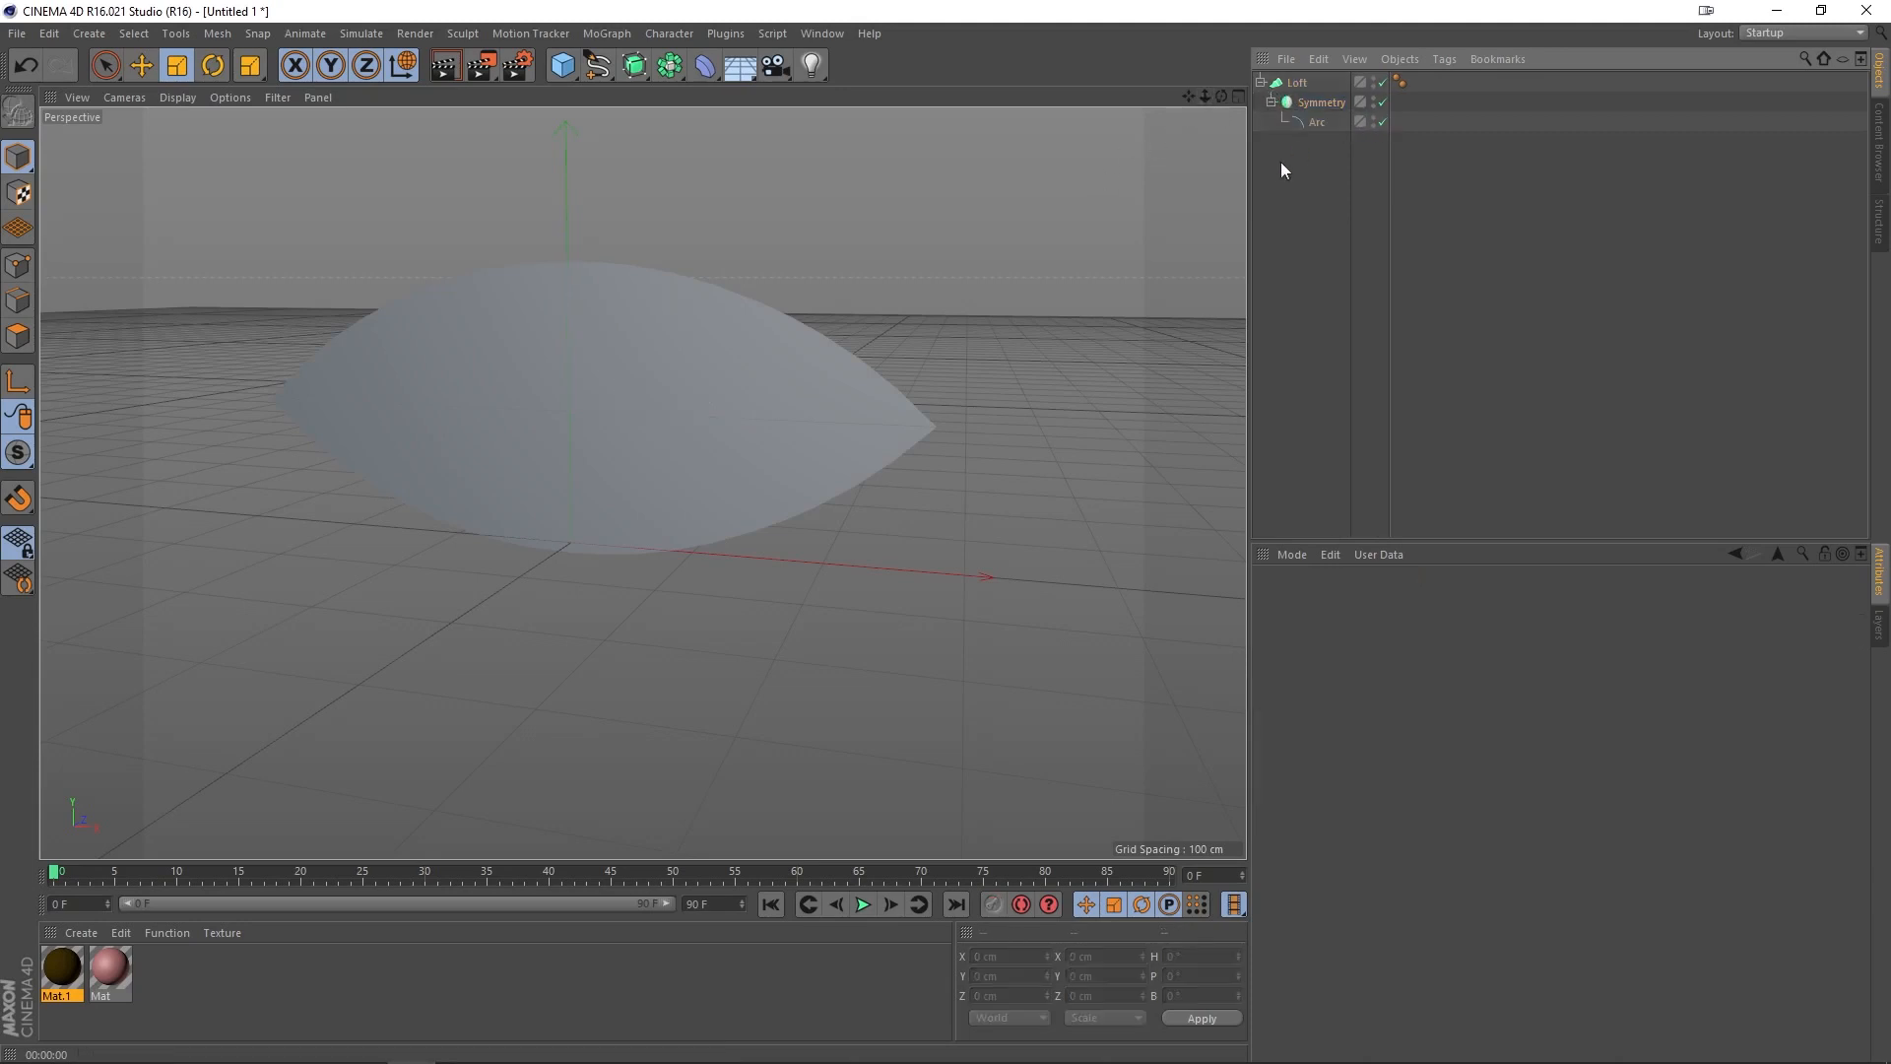
left_click_drag(1314, 103, 1310, 189)
left_click(1309, 189)
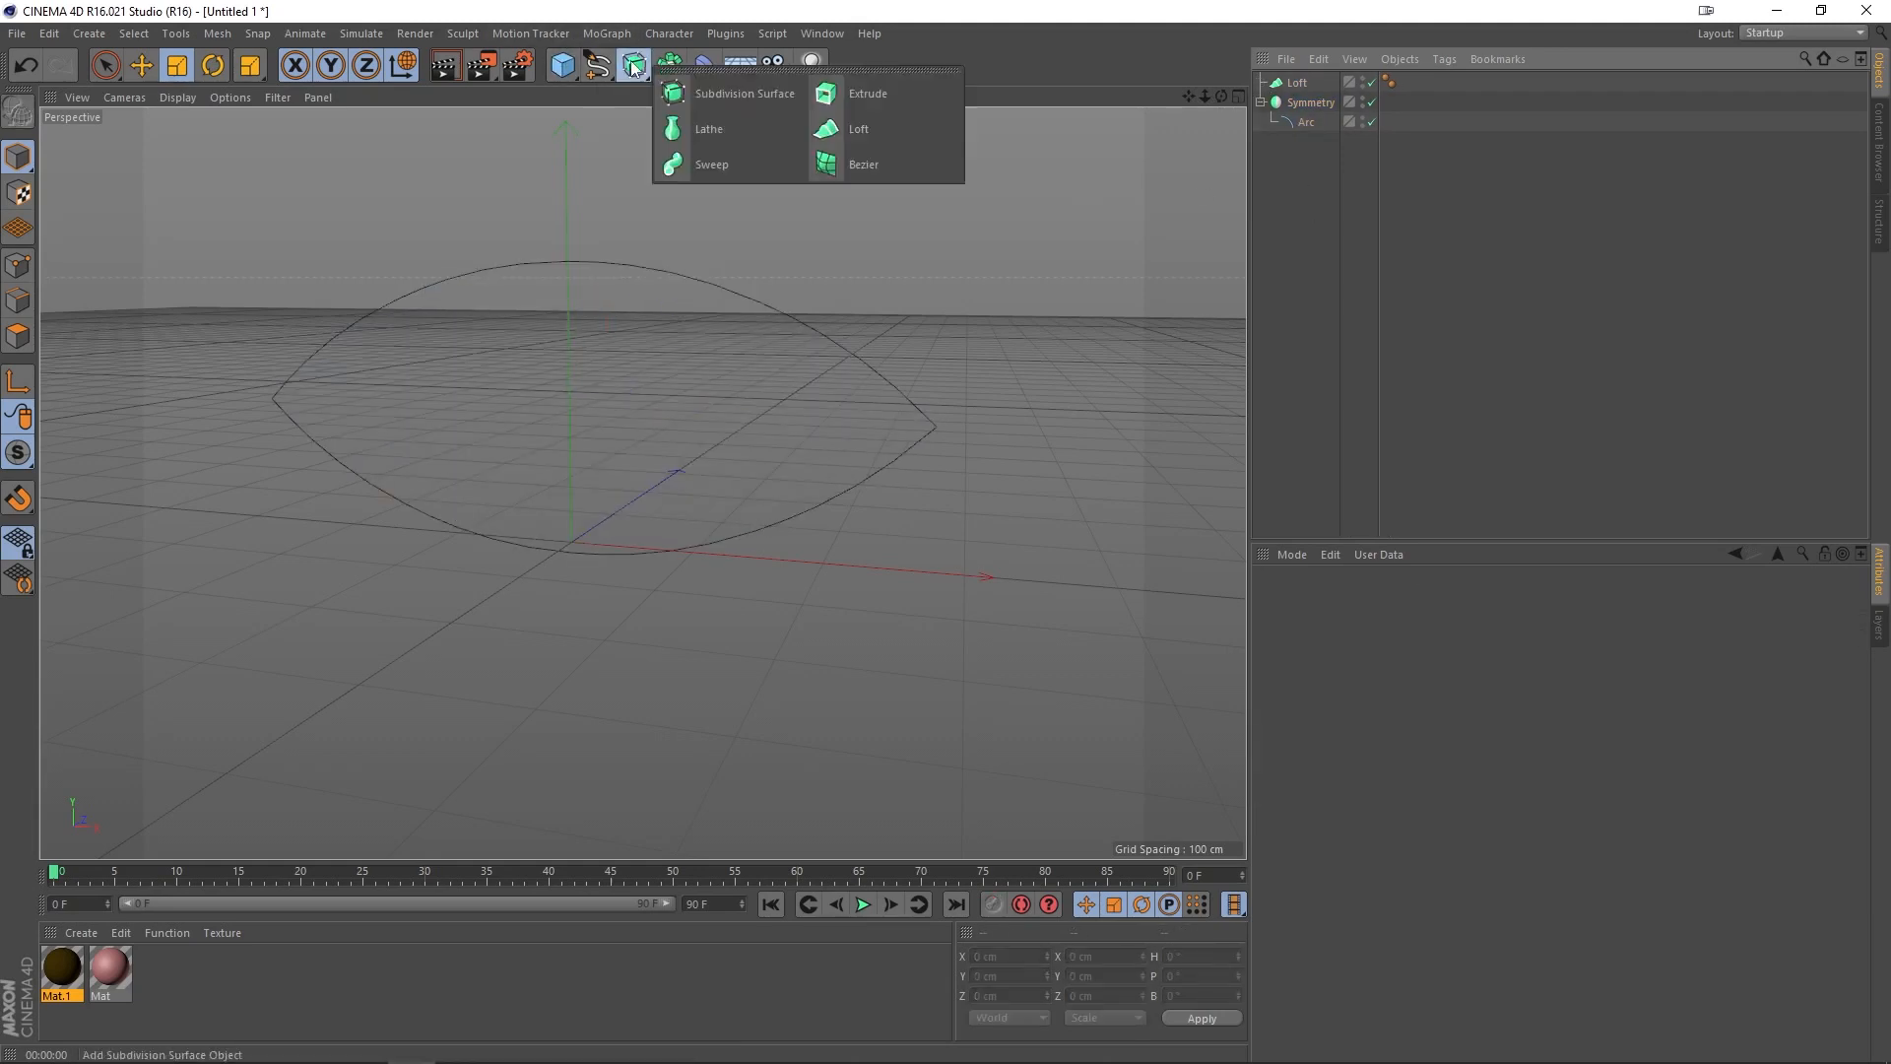
Step: Add an Extrude generator and try the Symmetry object as its child to see the extruded outline
left_click(851, 99)
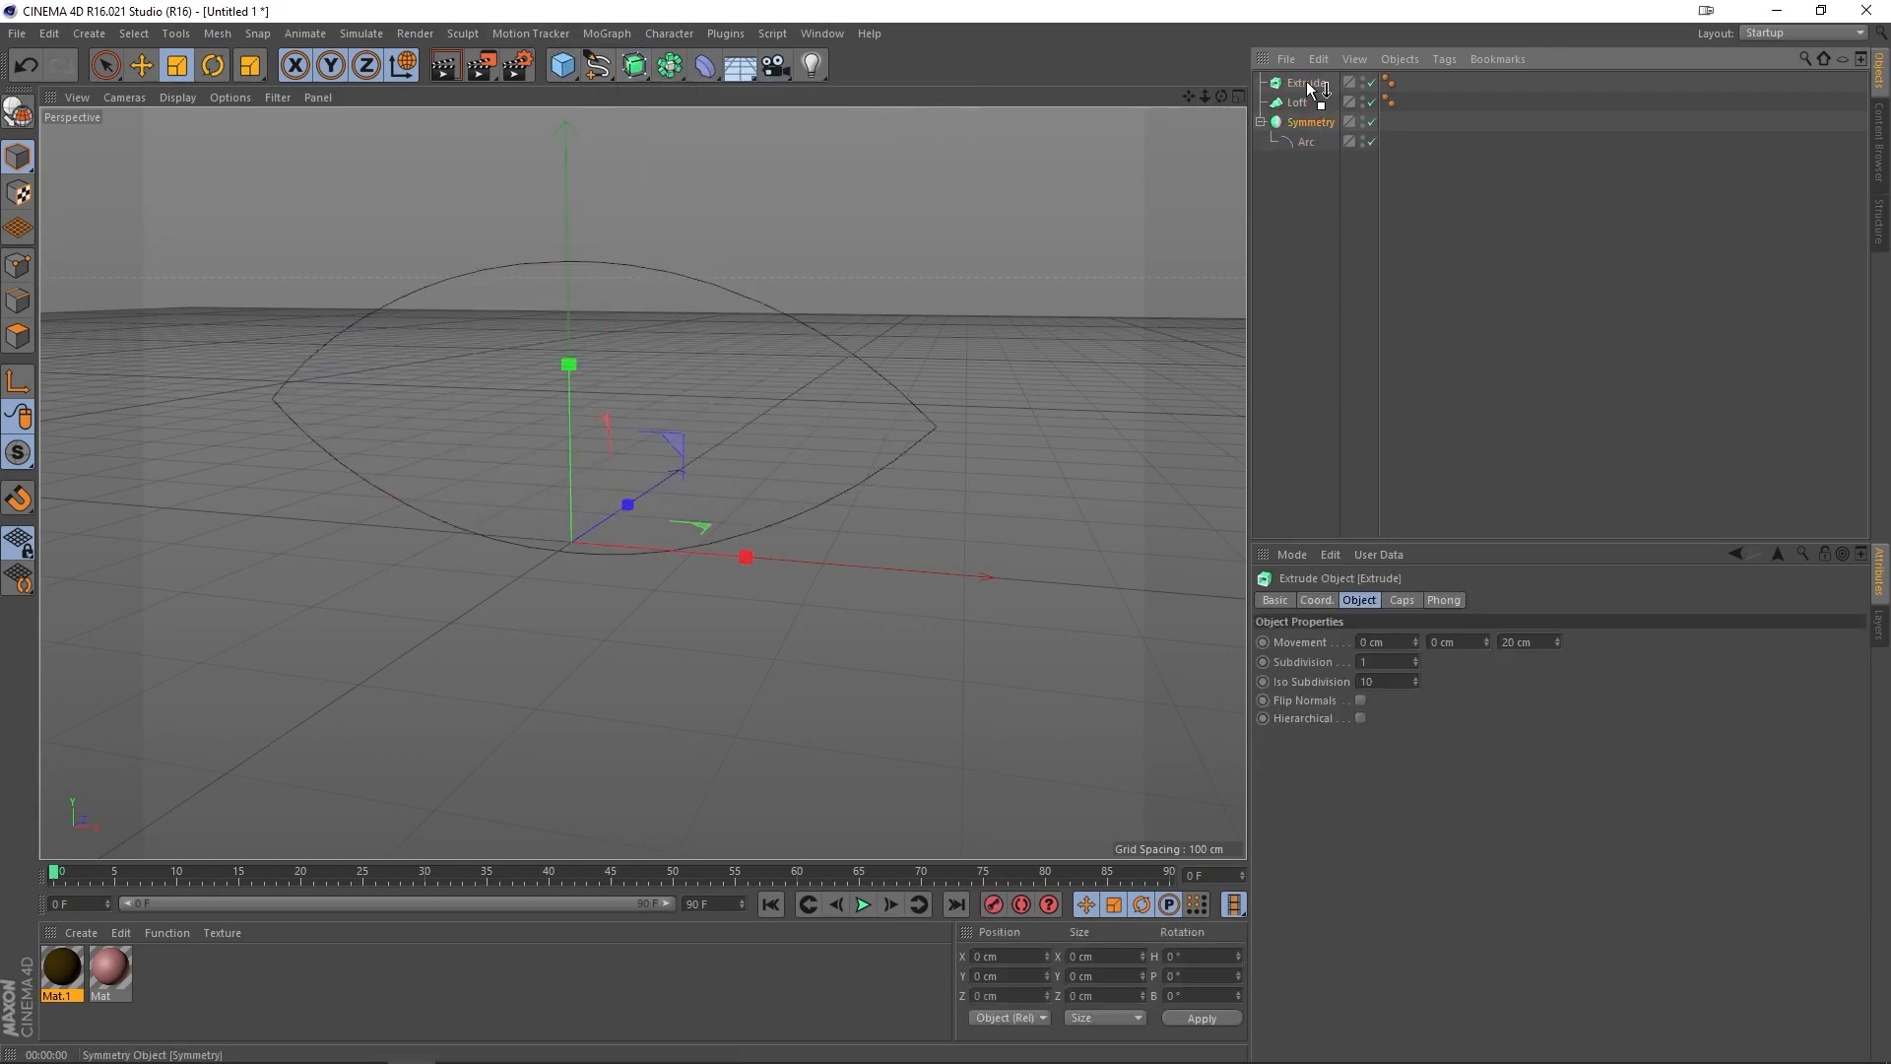
left_click_drag(1306, 80, 1093, 116)
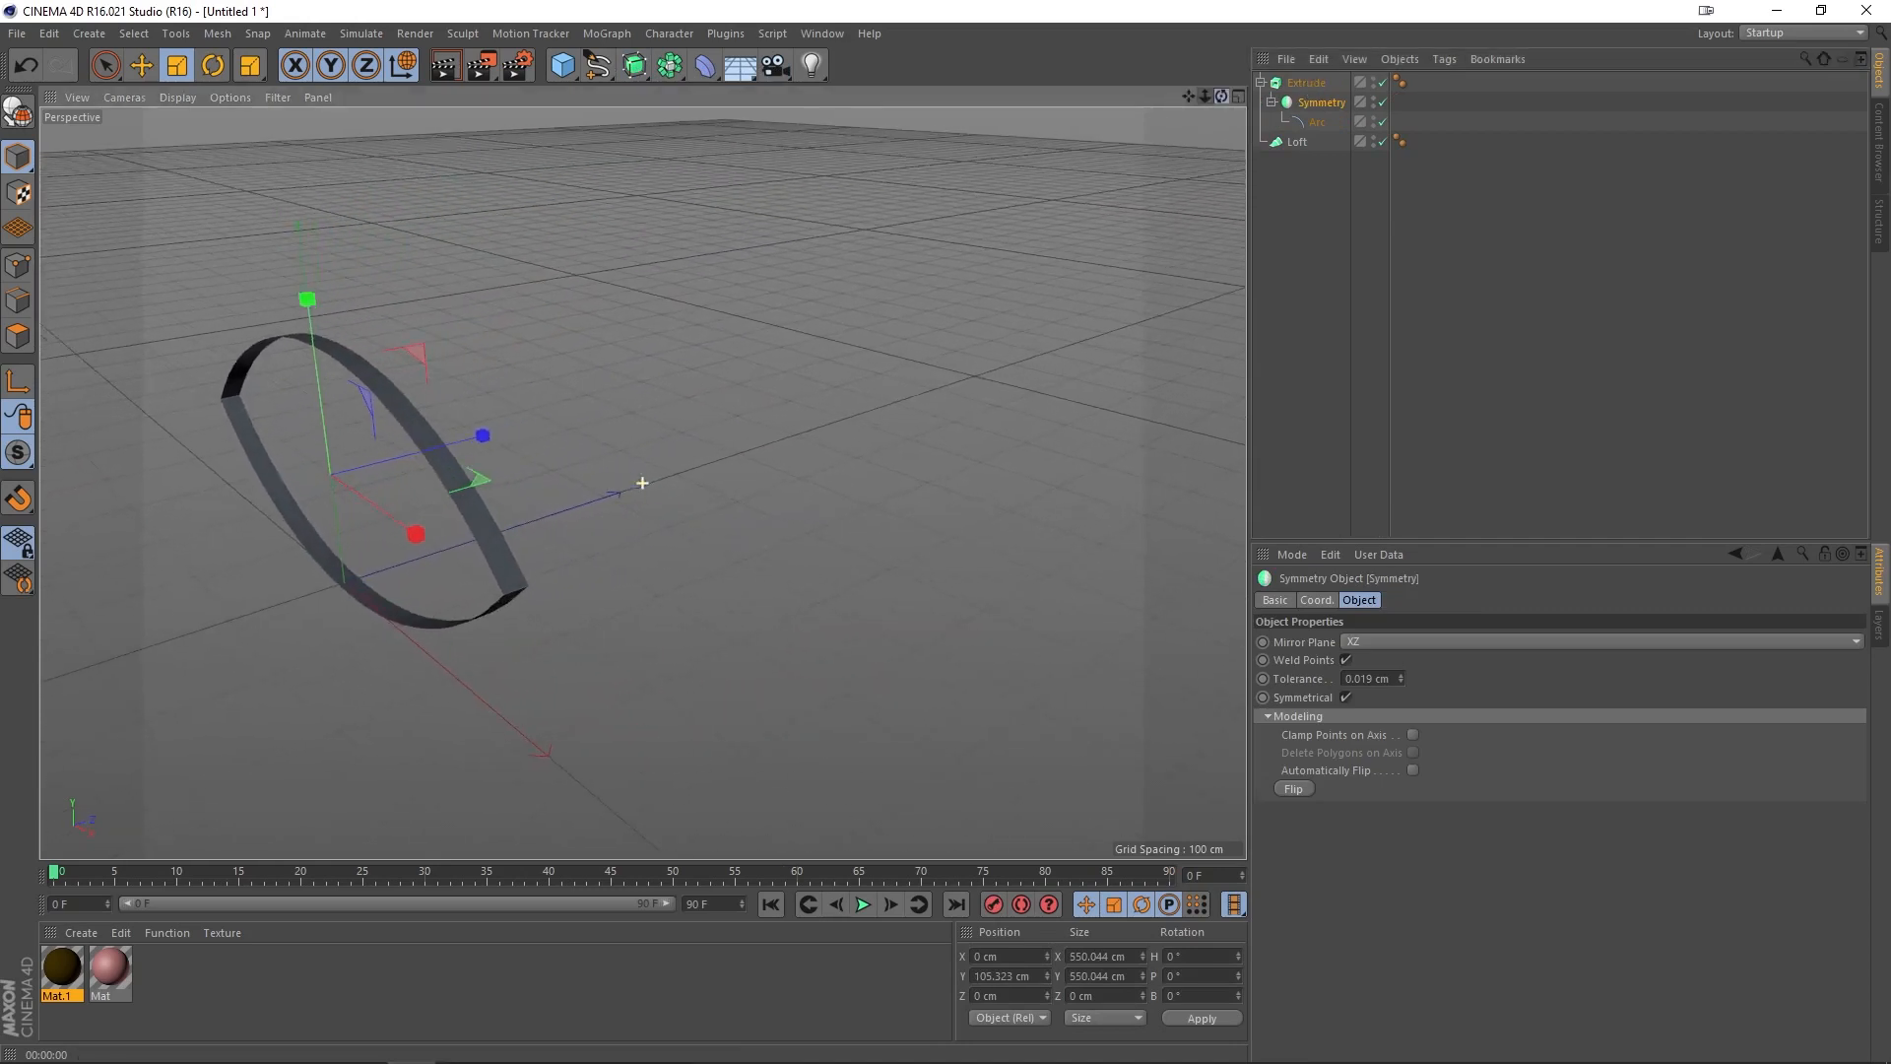
mouse_move(642, 483)
left_mouse_down("alt")
mouse_move(587, 506)
mouse_move(642, 483)
left_mouse_up("alt")
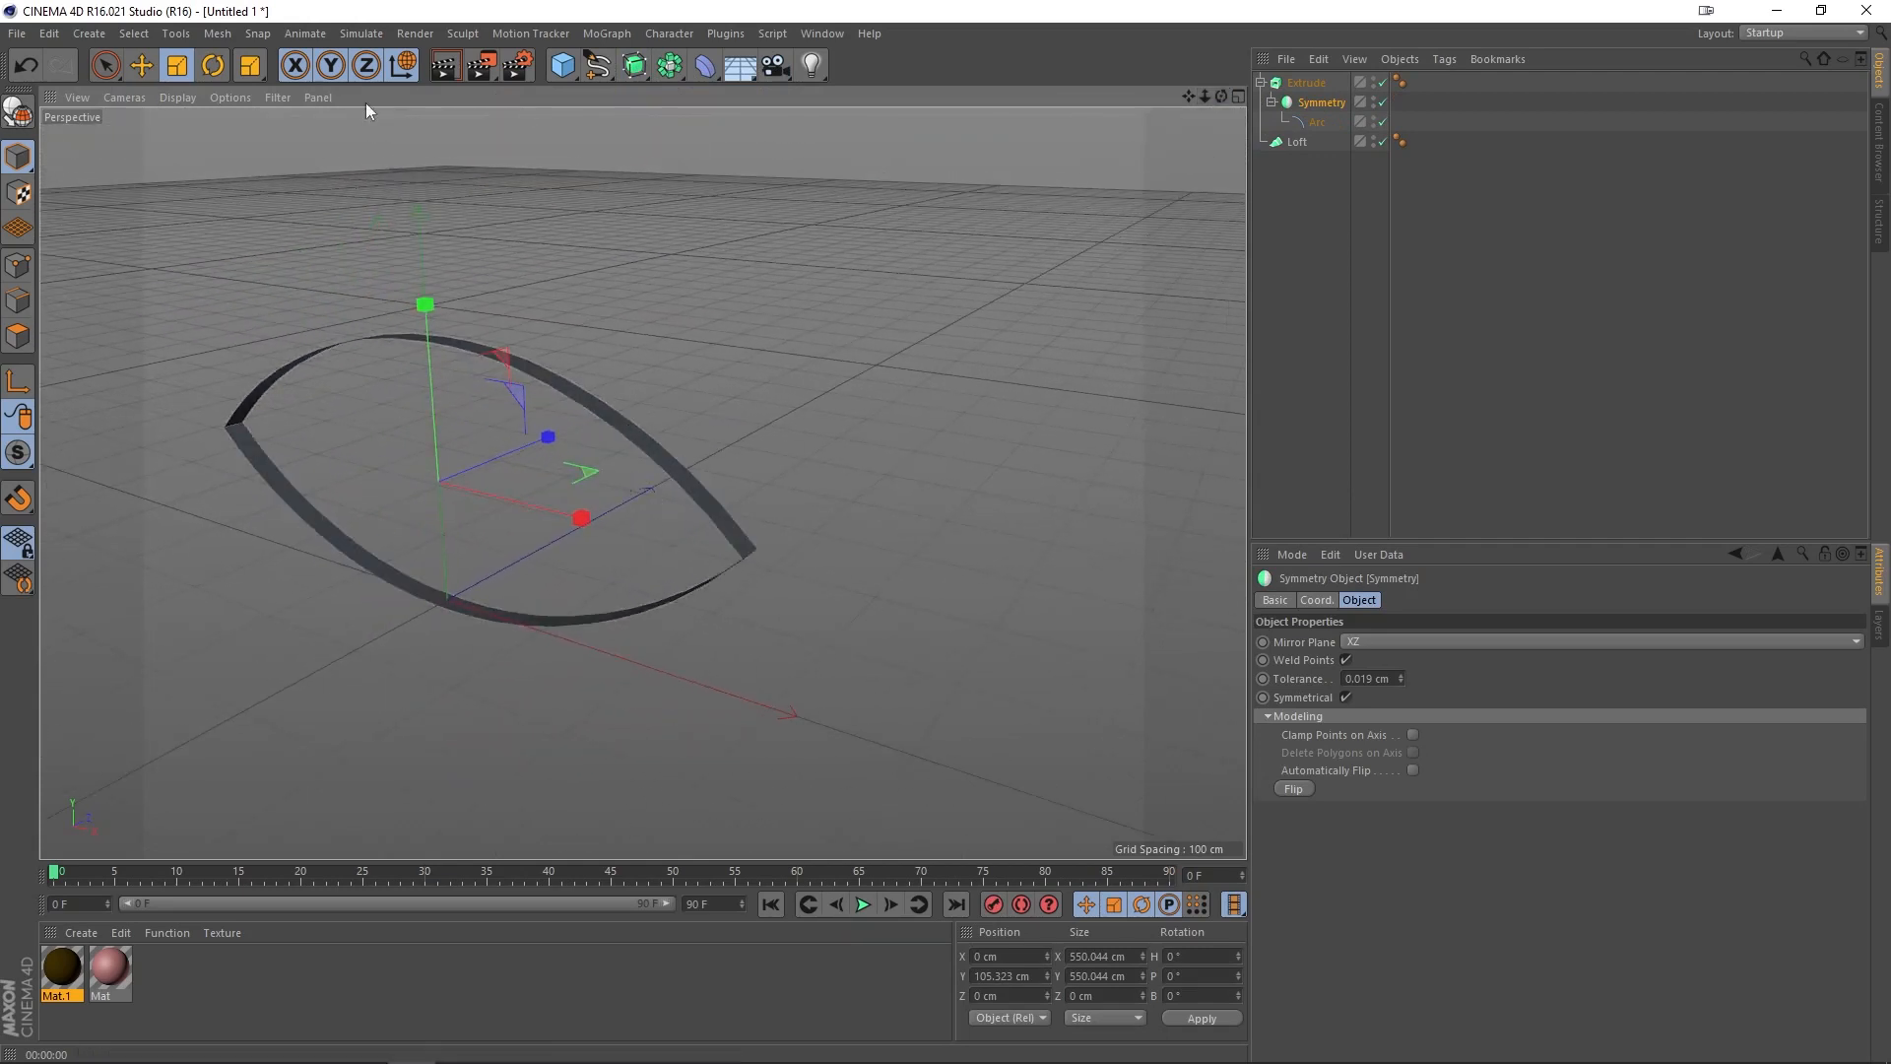
left_click(1340, 246)
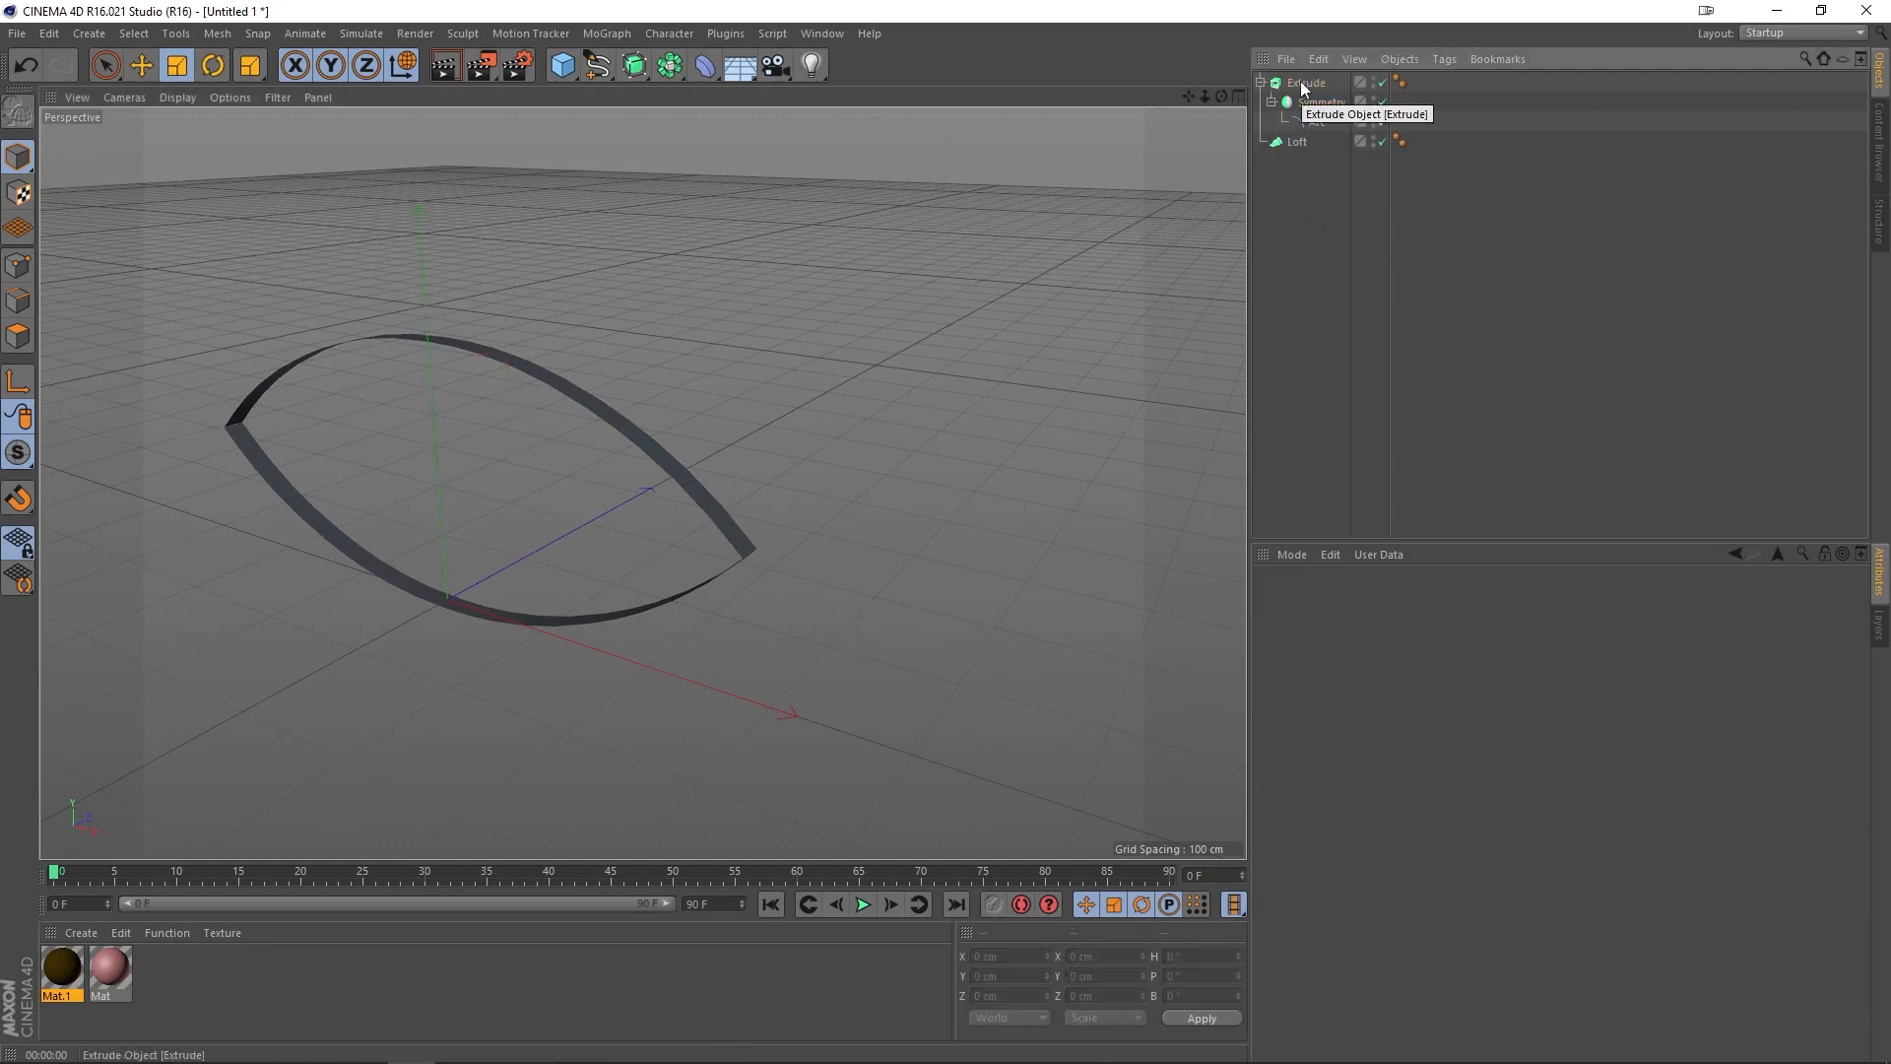
Step: Take the Symmetry object back out of the Extrude and delete the Extrude generator
left_click_drag(1303, 88, 1318, 205)
left_click(1296, 181)
left_click_drag(1311, 102, 1305, 221)
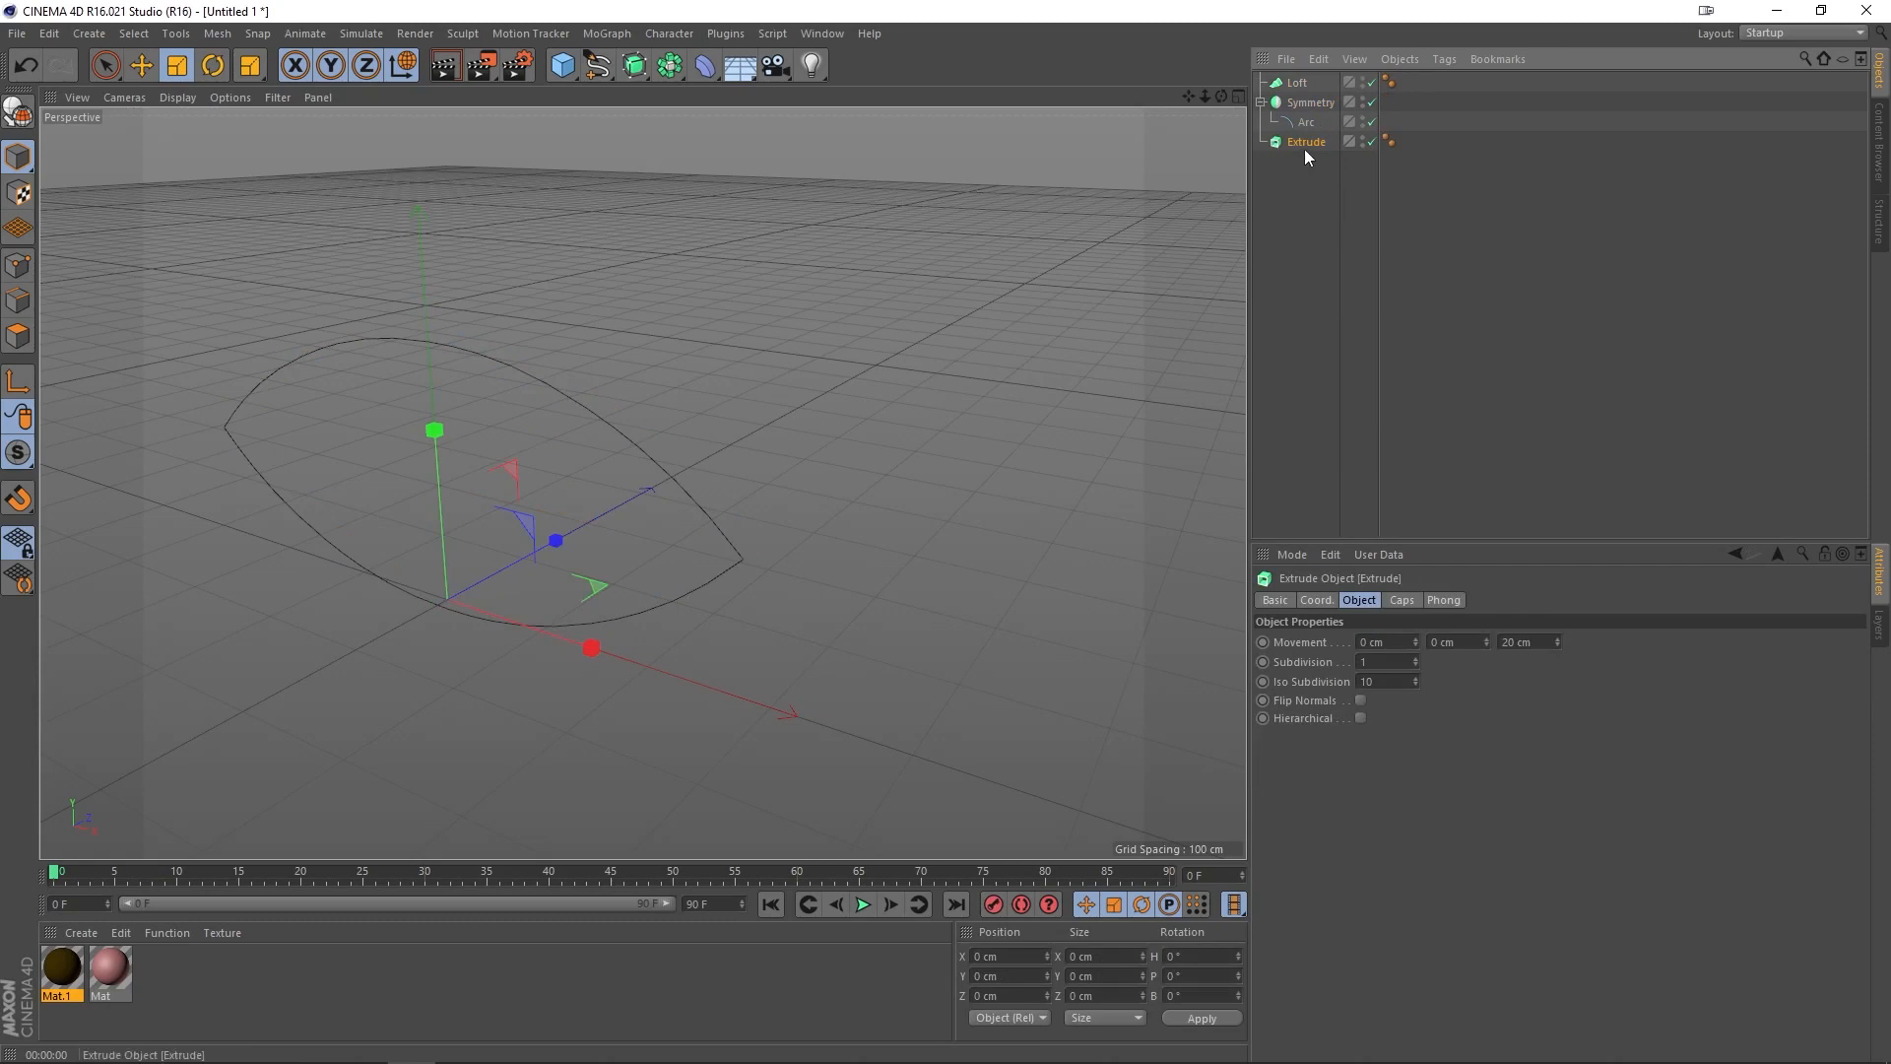
key("Delete")
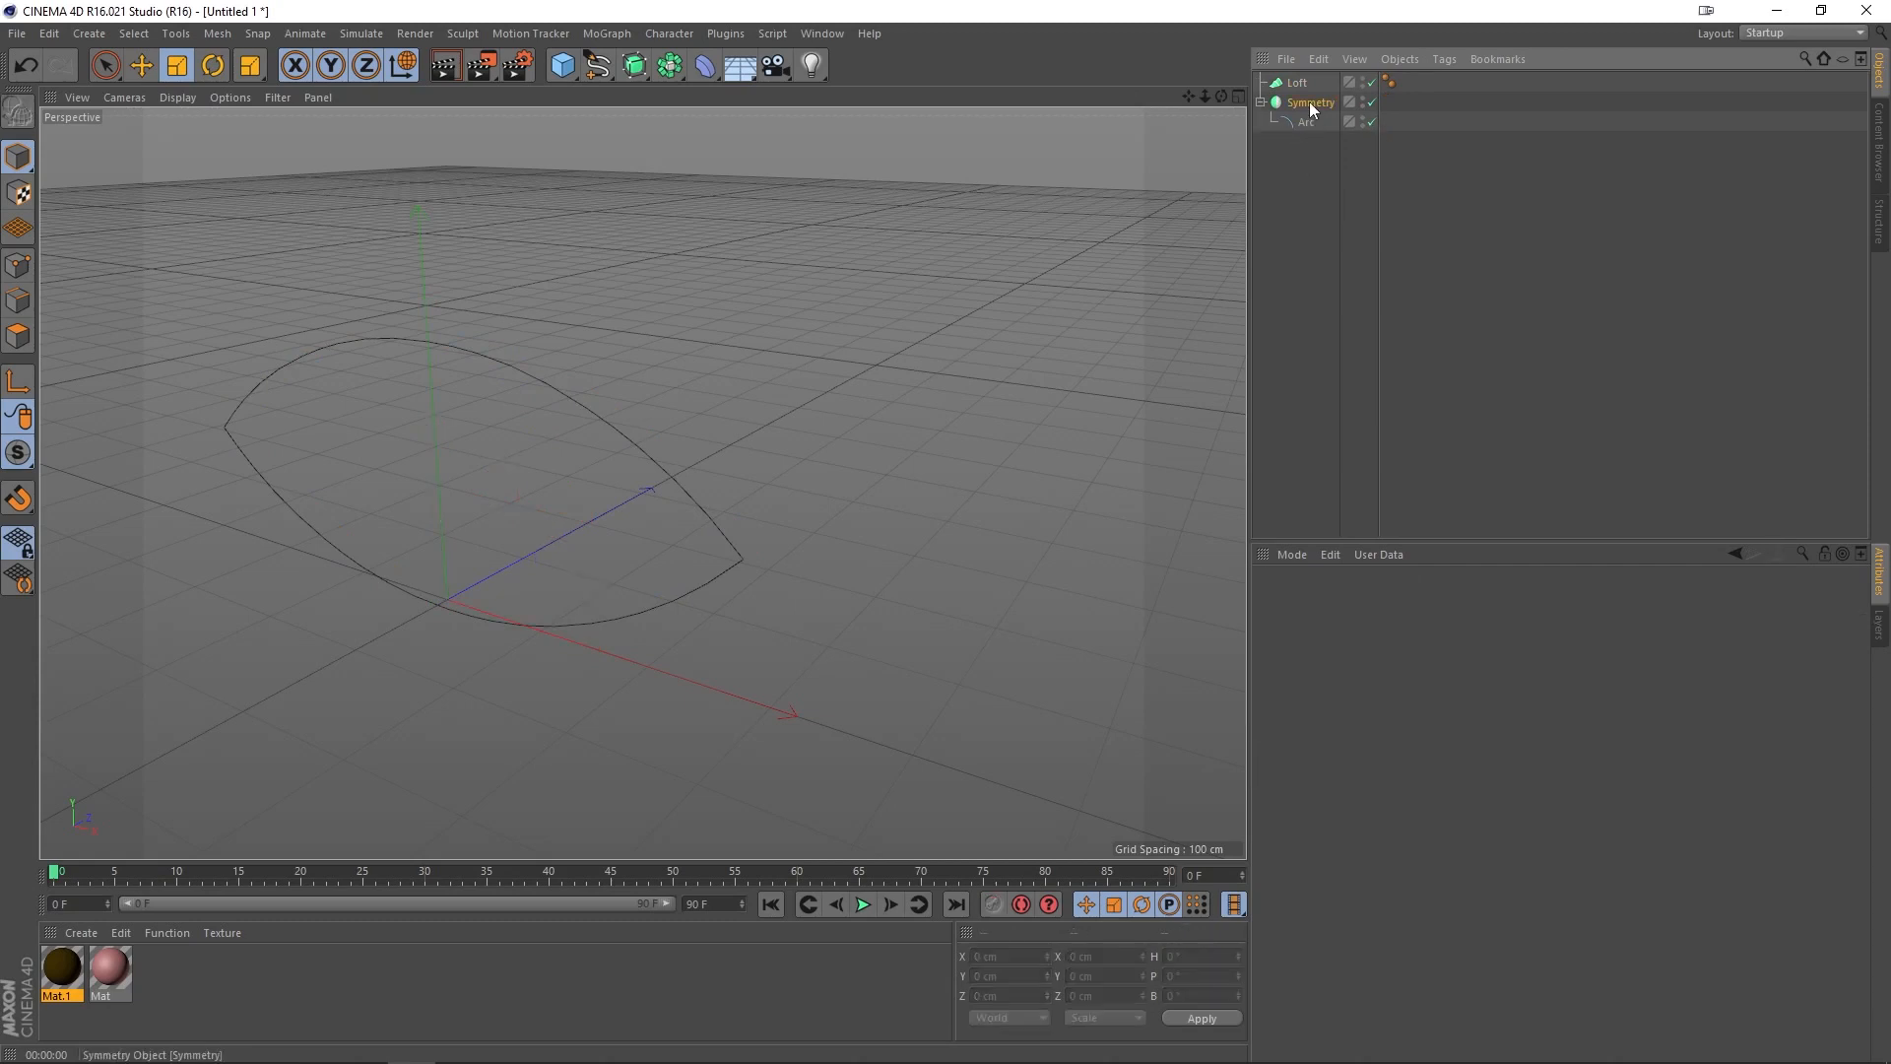
Step: Make the Symmetry object a child of the Loft and apply the pink material Mat to the lofted shape
left_click_drag(1310, 89, 1265, 76)
left_click_drag(109, 968, 358, 571)
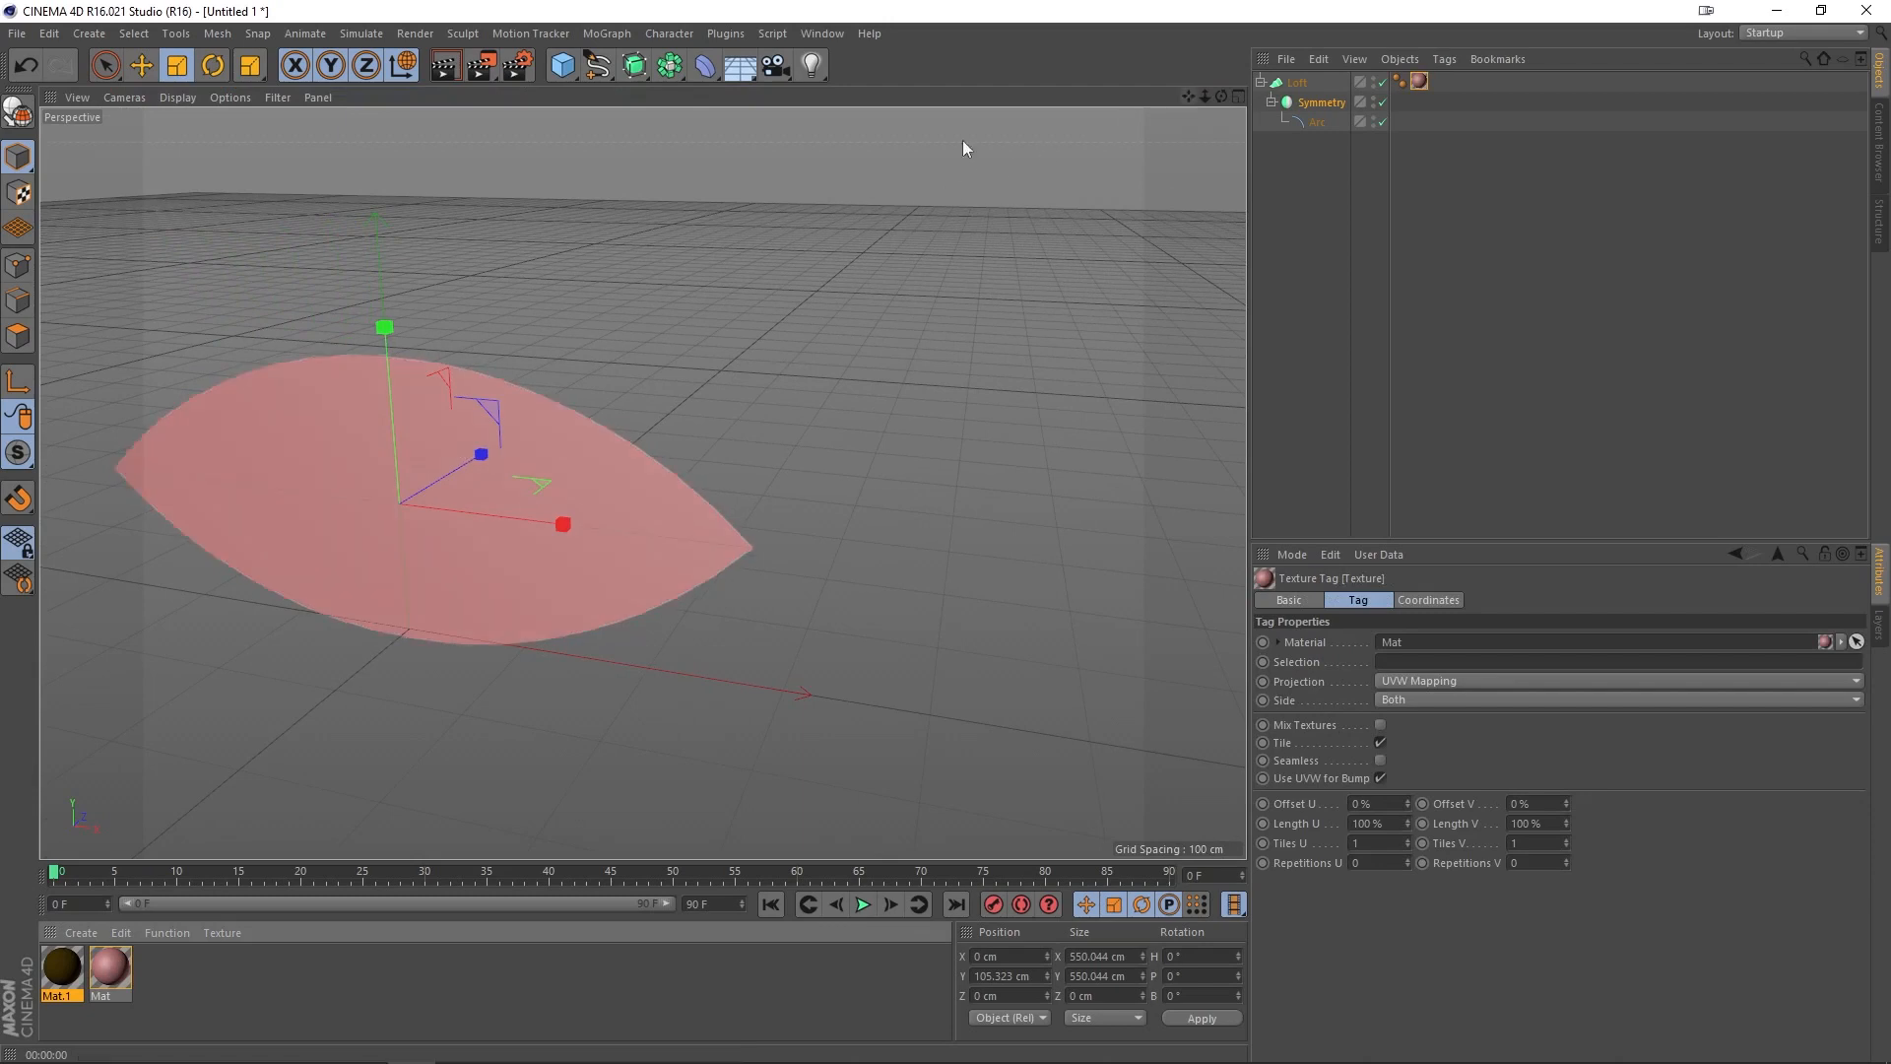
Step: Render the viewport to check the lofted eye shape for a seam between the two arcs, and clear the selection
left_click(442, 66)
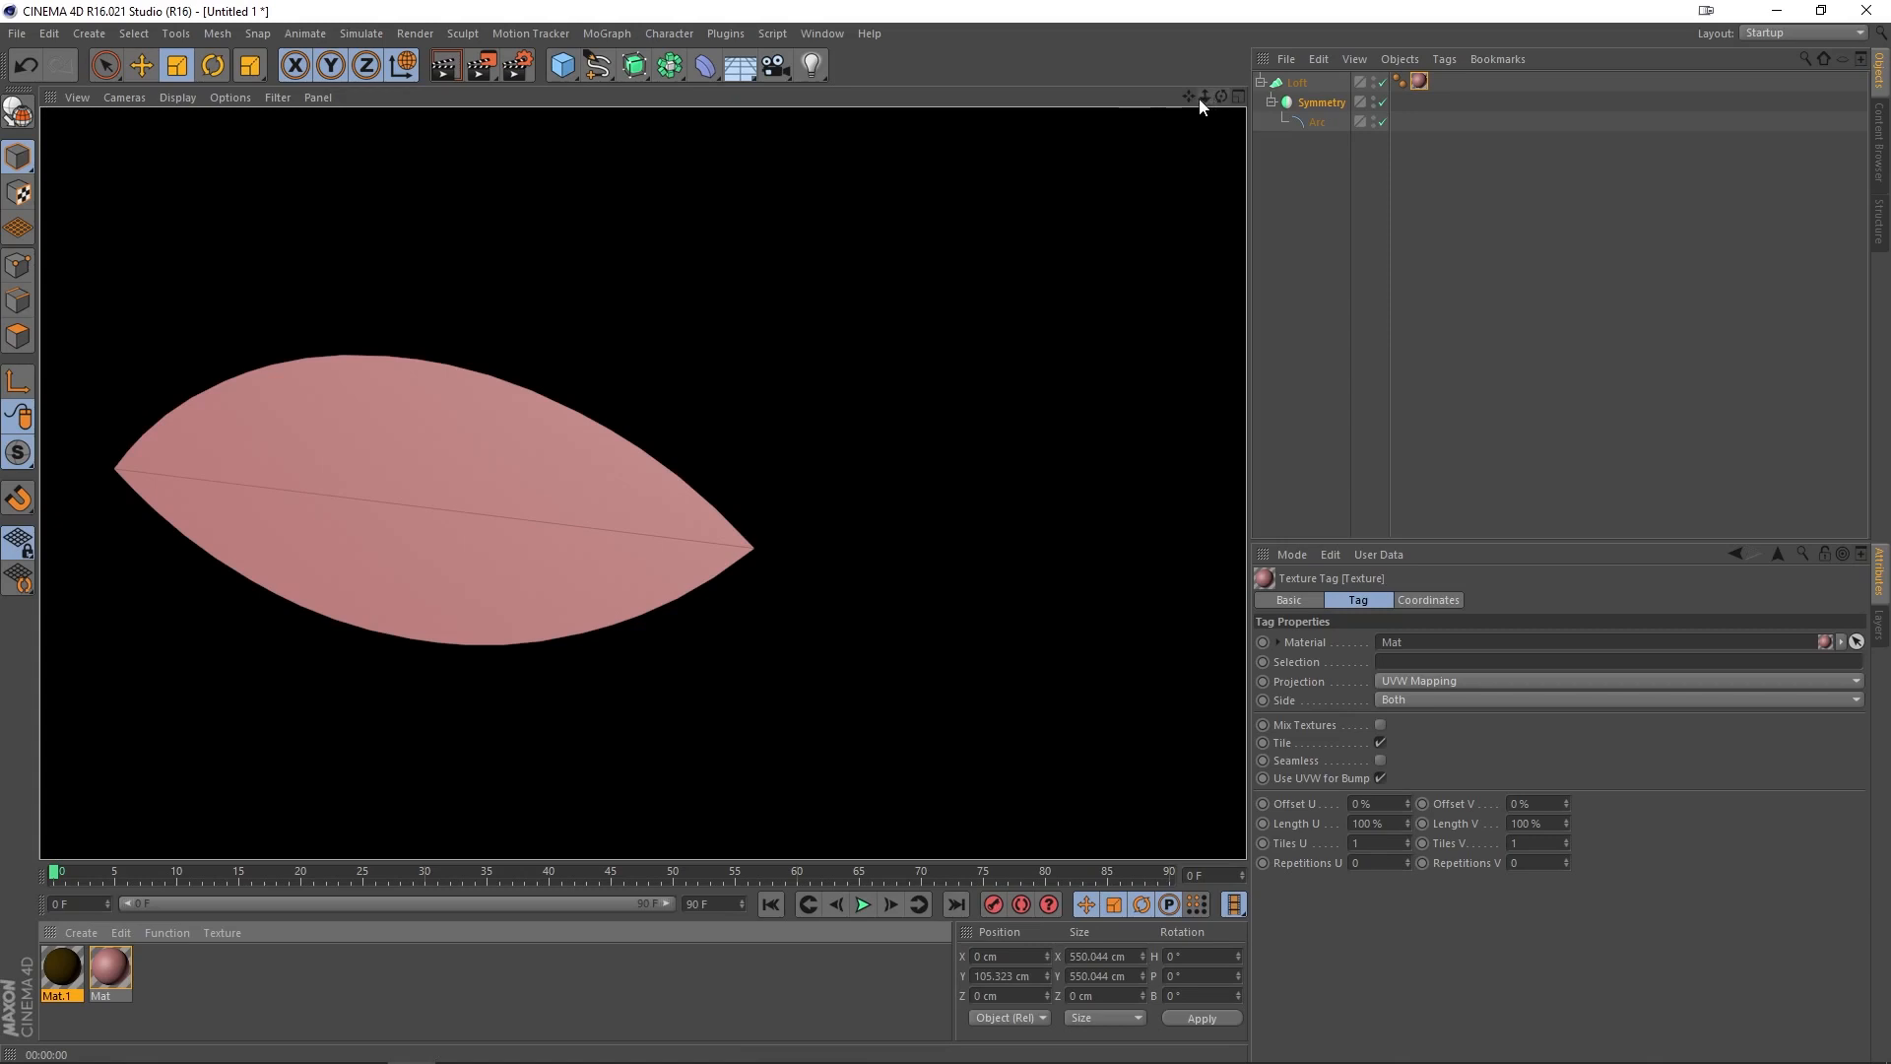
left_click(1319, 121)
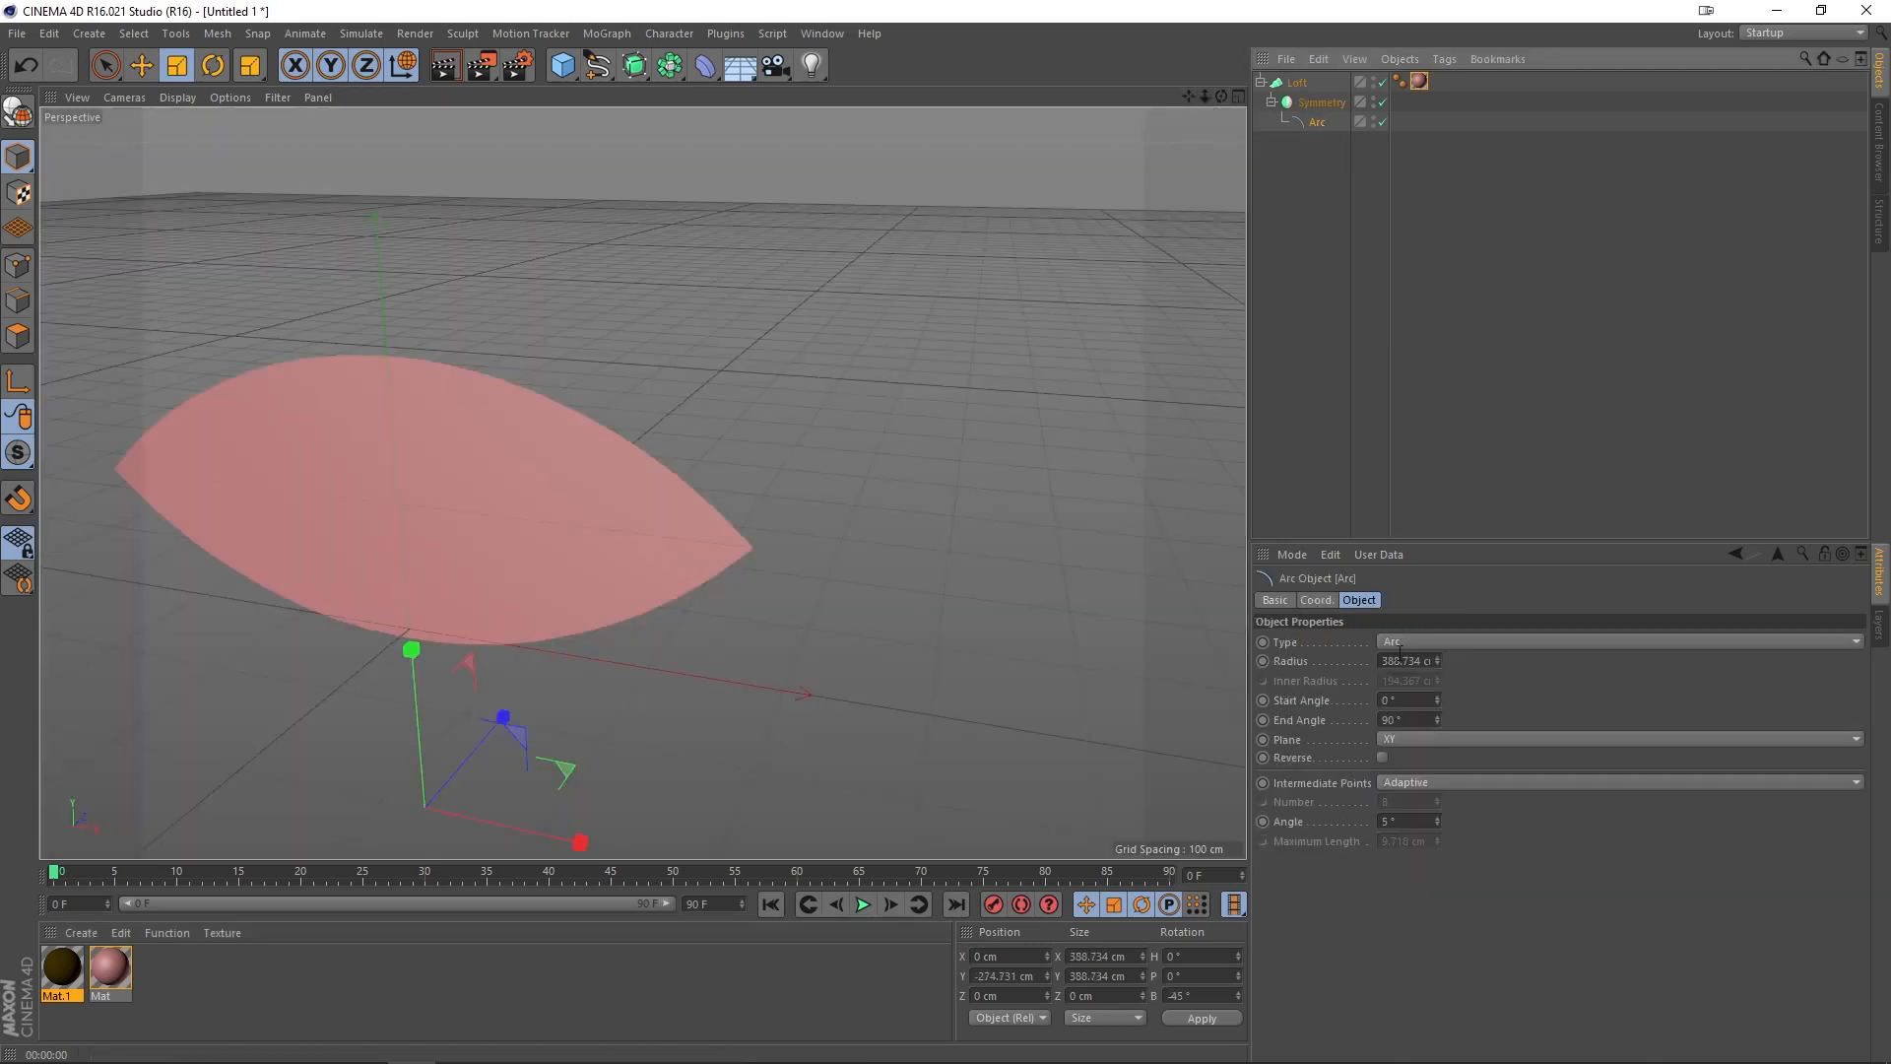
left_click(1319, 102)
key("ctrl+r")
left_click(1302, 400)
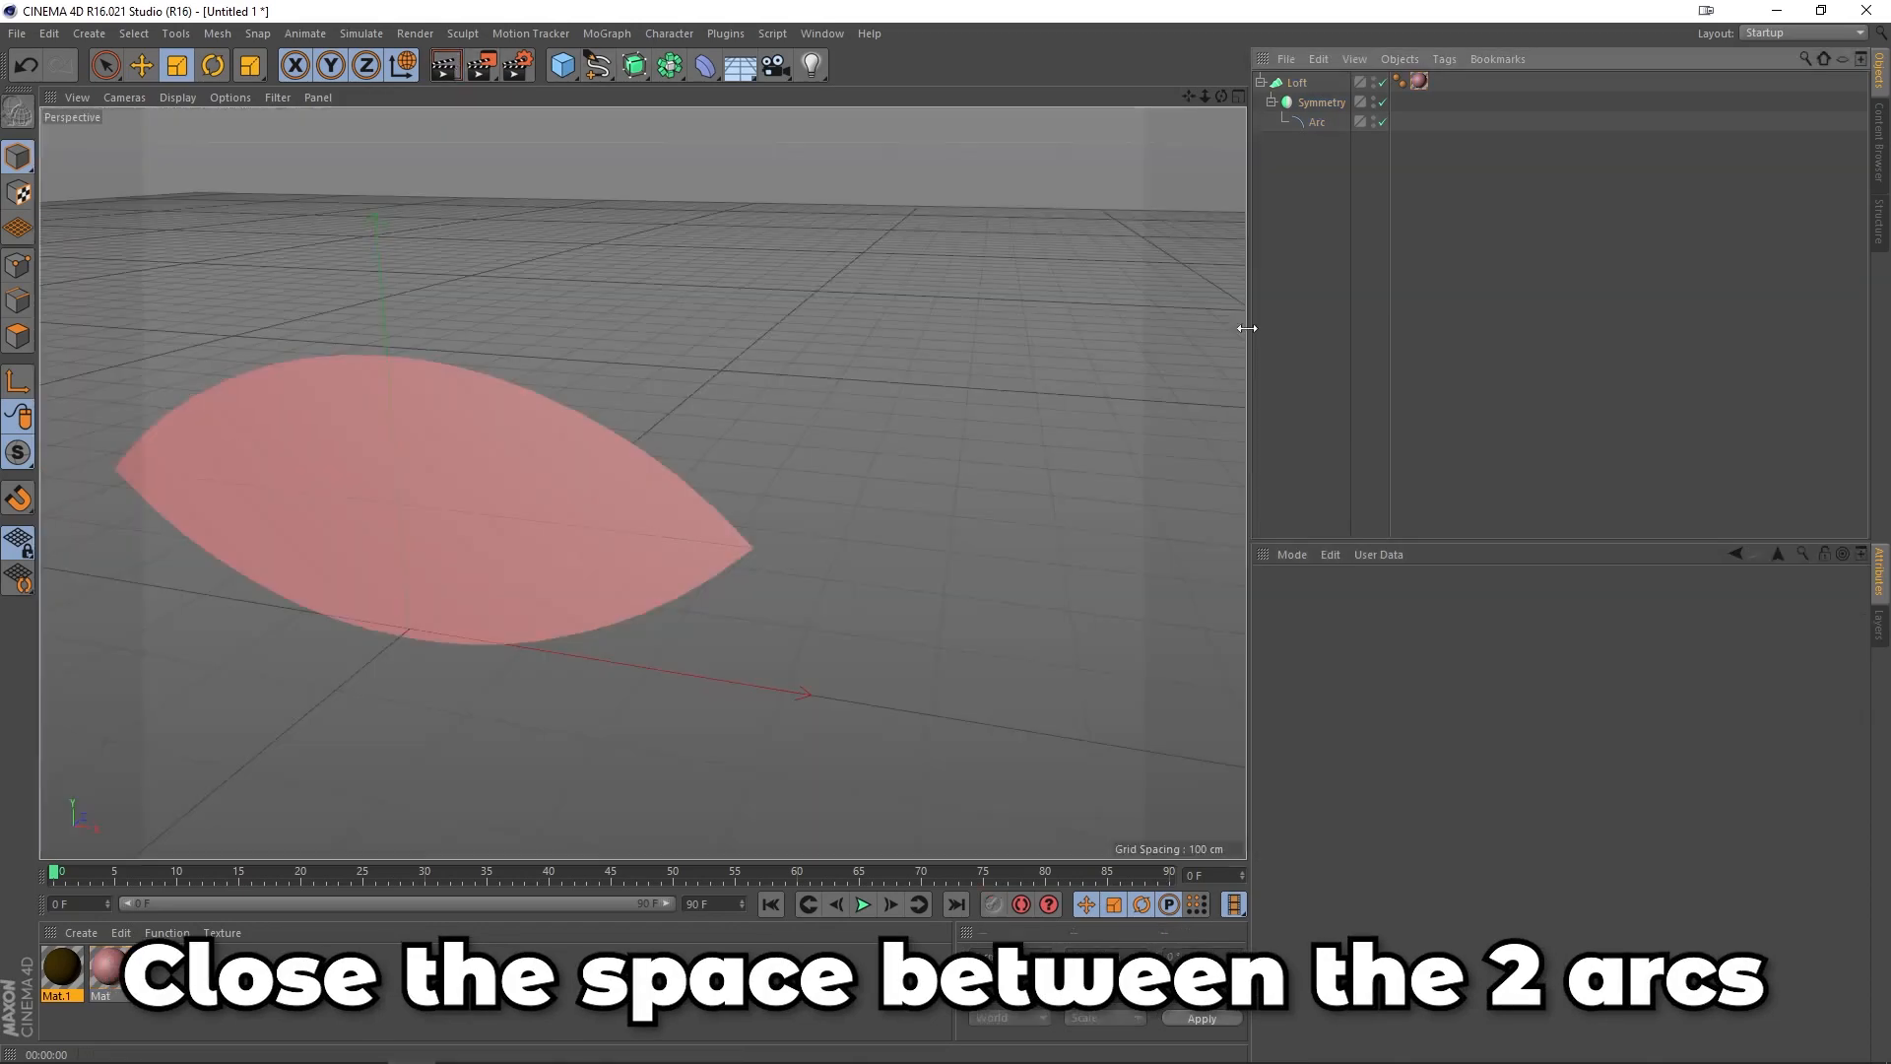
Step: Move the Arc to a Y position of -274.894 cm to close the gap between the two mirrored halves
left_click_drag(1189, 97, 1408, 19)
left_click_drag(1205, 96, 1497, 96)
left_click_drag(1189, 96, 1058, 97)
left_click(1317, 121)
middle_click(983, 550)
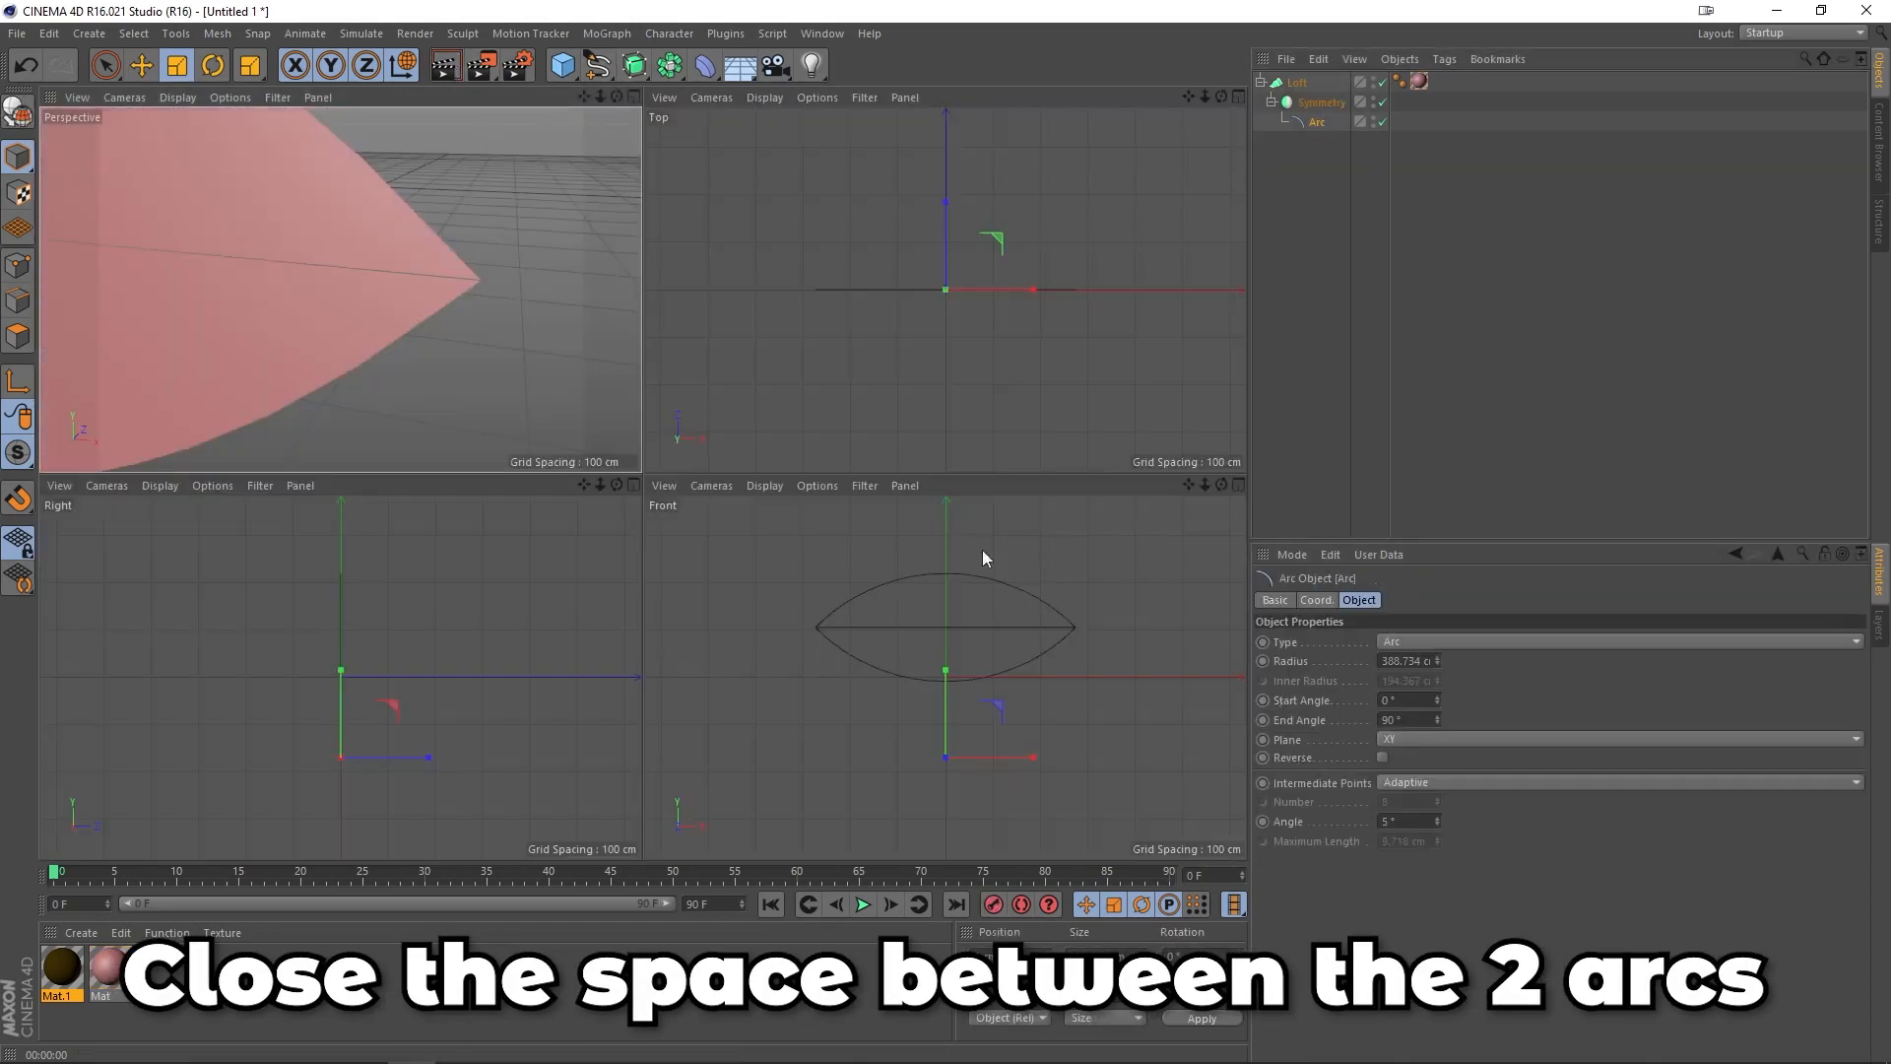
key("e")
left_click_drag(960, 669, 965, 672)
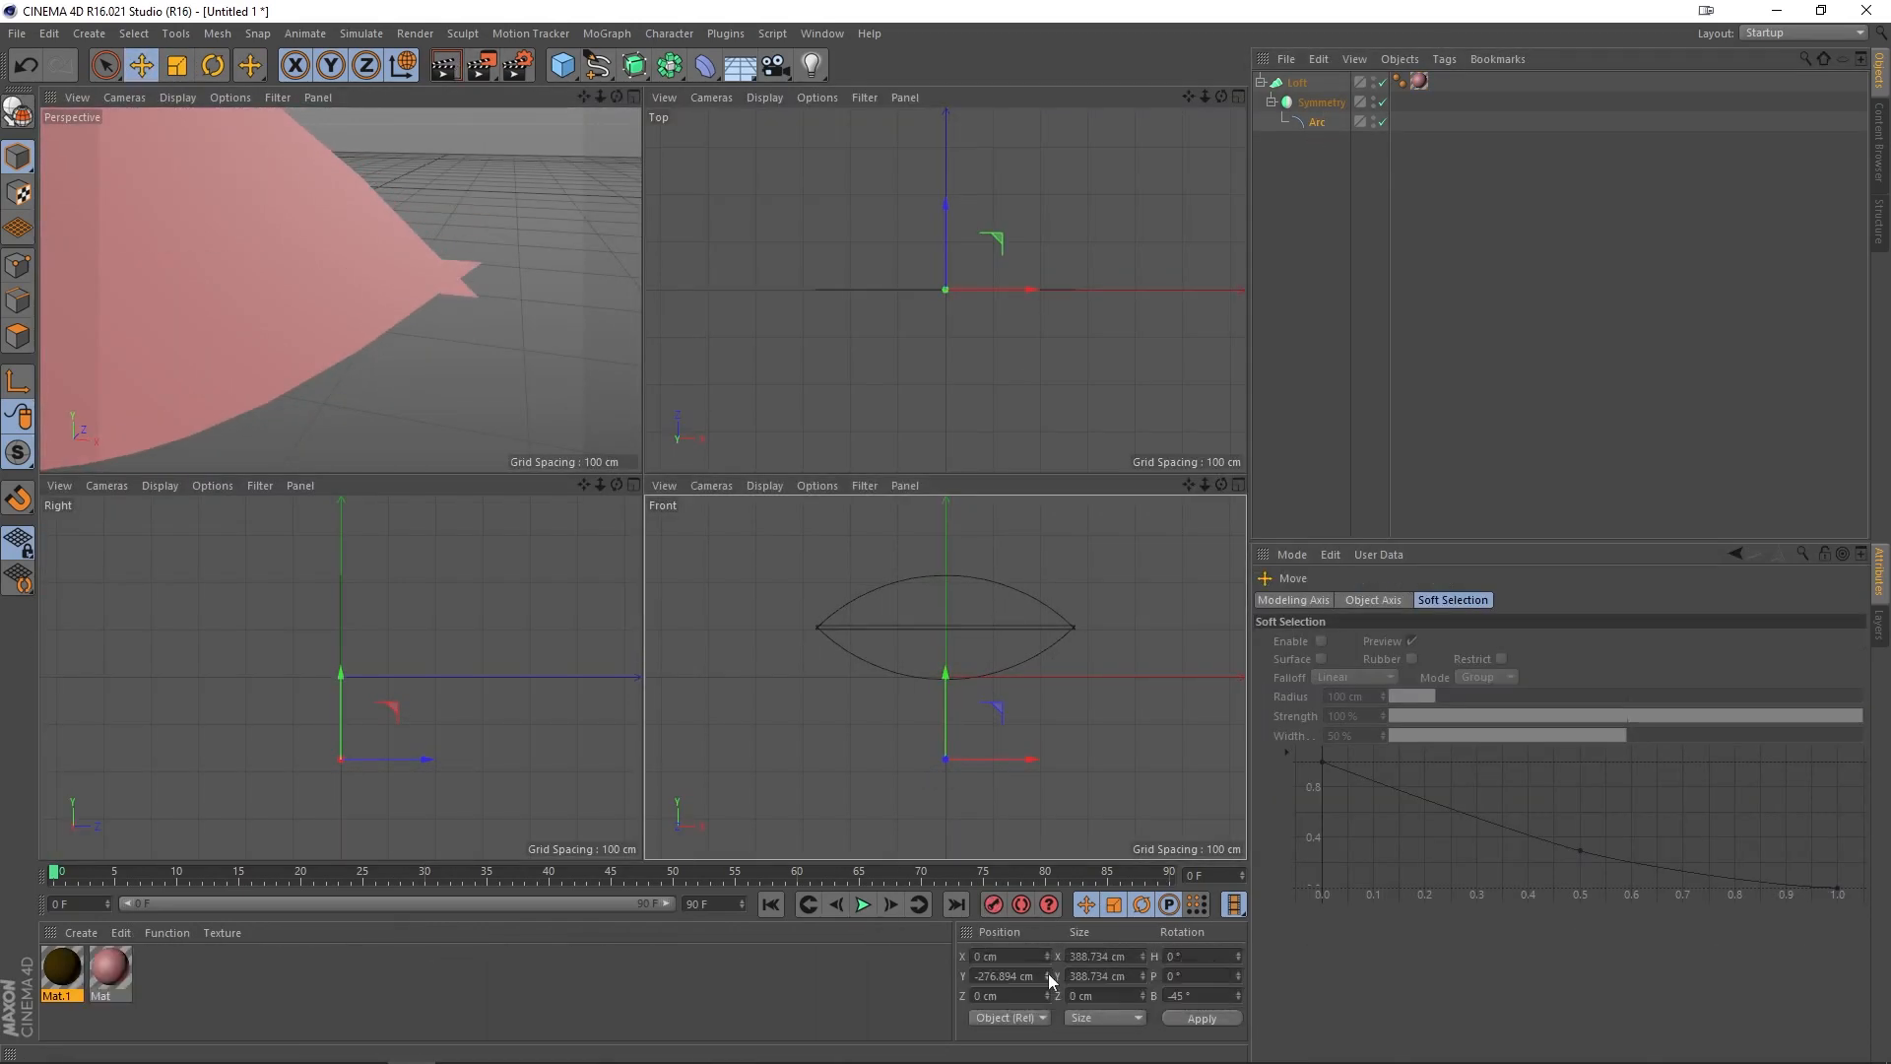
left_click(1047, 971)
left_click(1047, 971)
middle_click(544, 364)
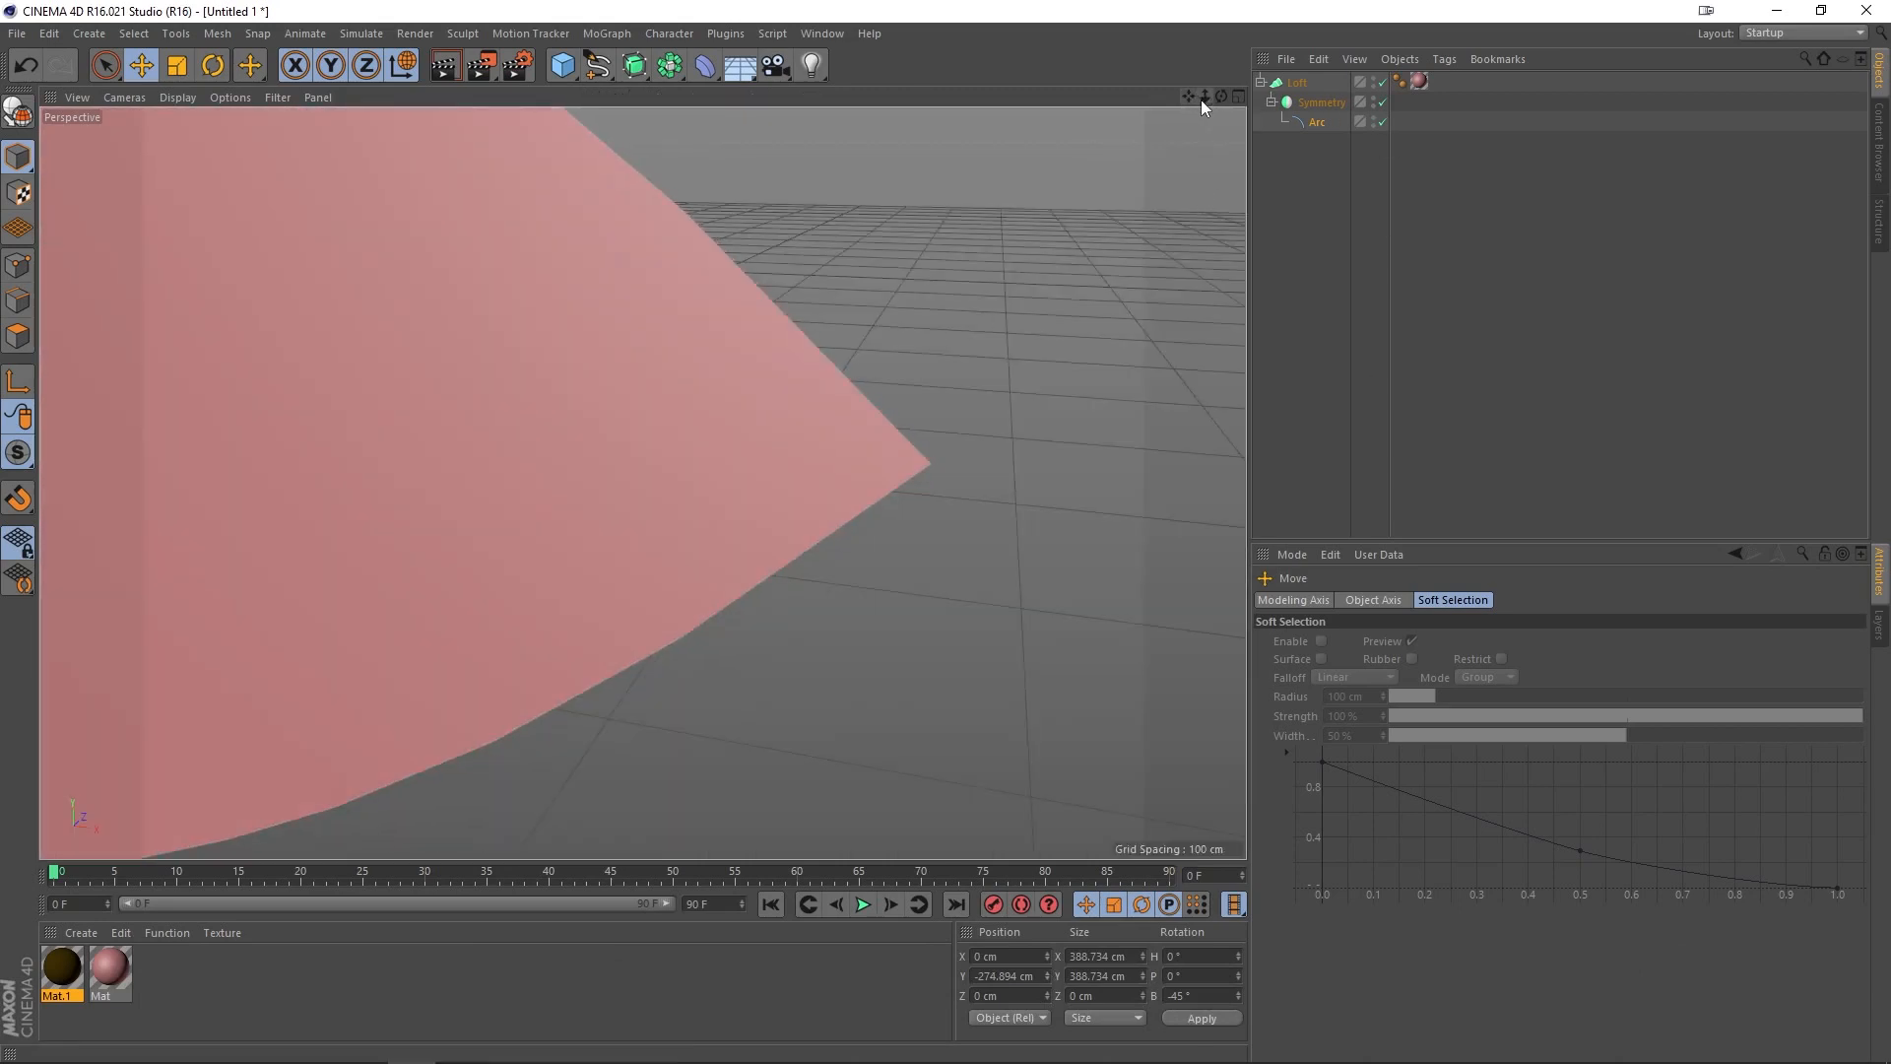
left_click_drag(1202, 99, 641, 481)
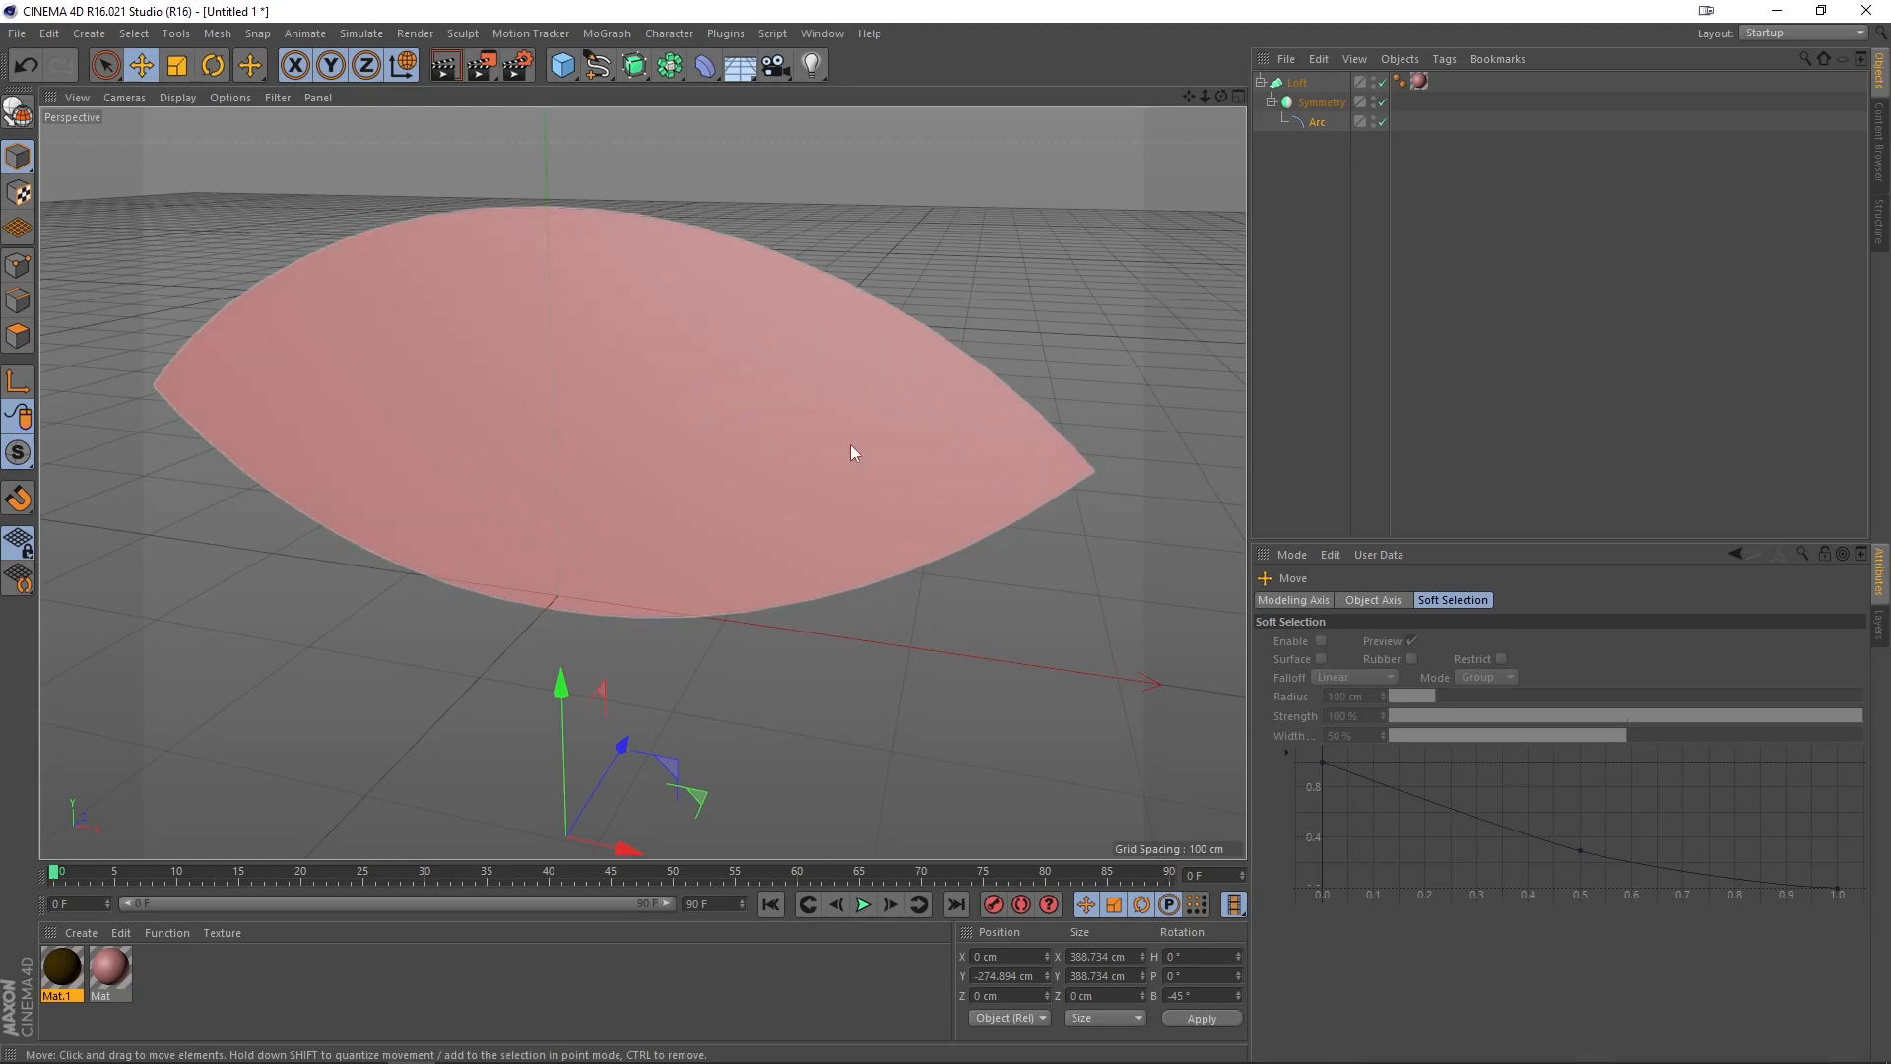
Step: Examine the pointed corner of the outline up close in the Front view for how the two arcs meet, and return to the Perspective view
middle_click(968, 305)
middle_click(471, 374)
middle_click(1074, 501)
middle_click(1075, 501)
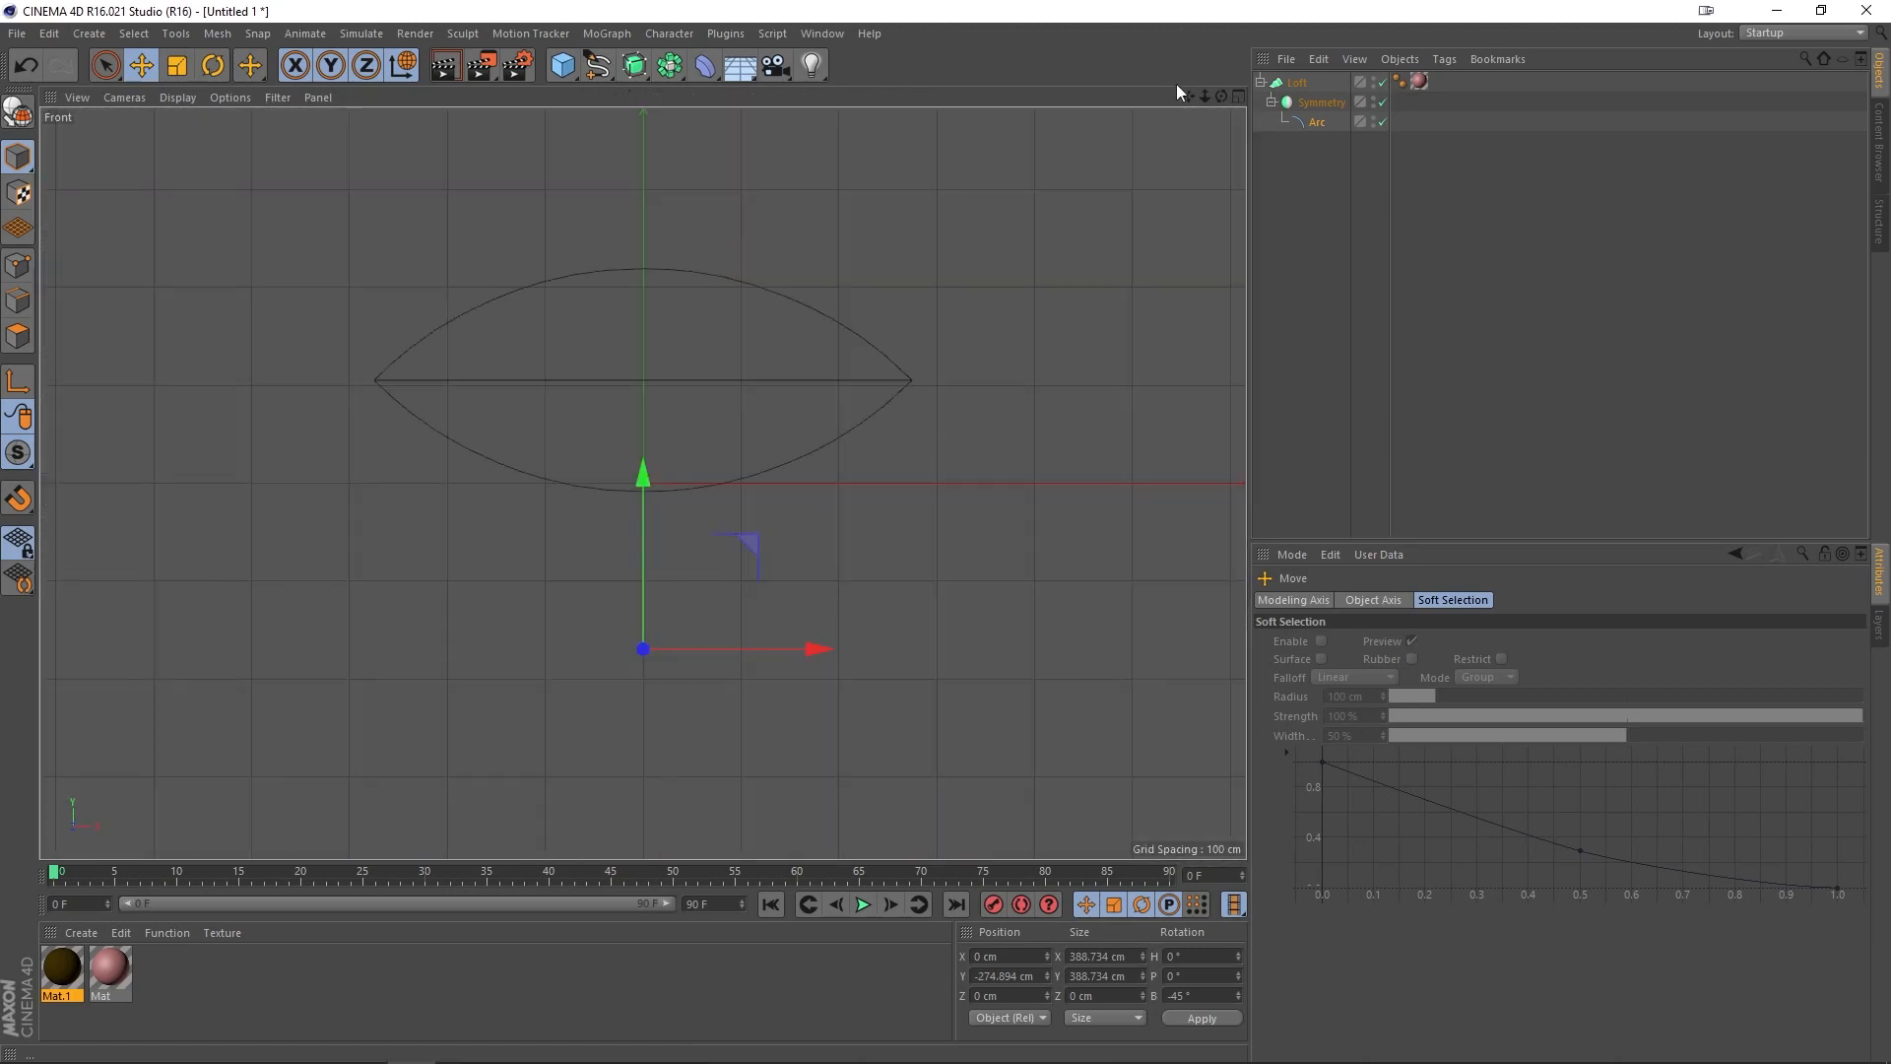
left_click_drag(1204, 97, 1321, 96)
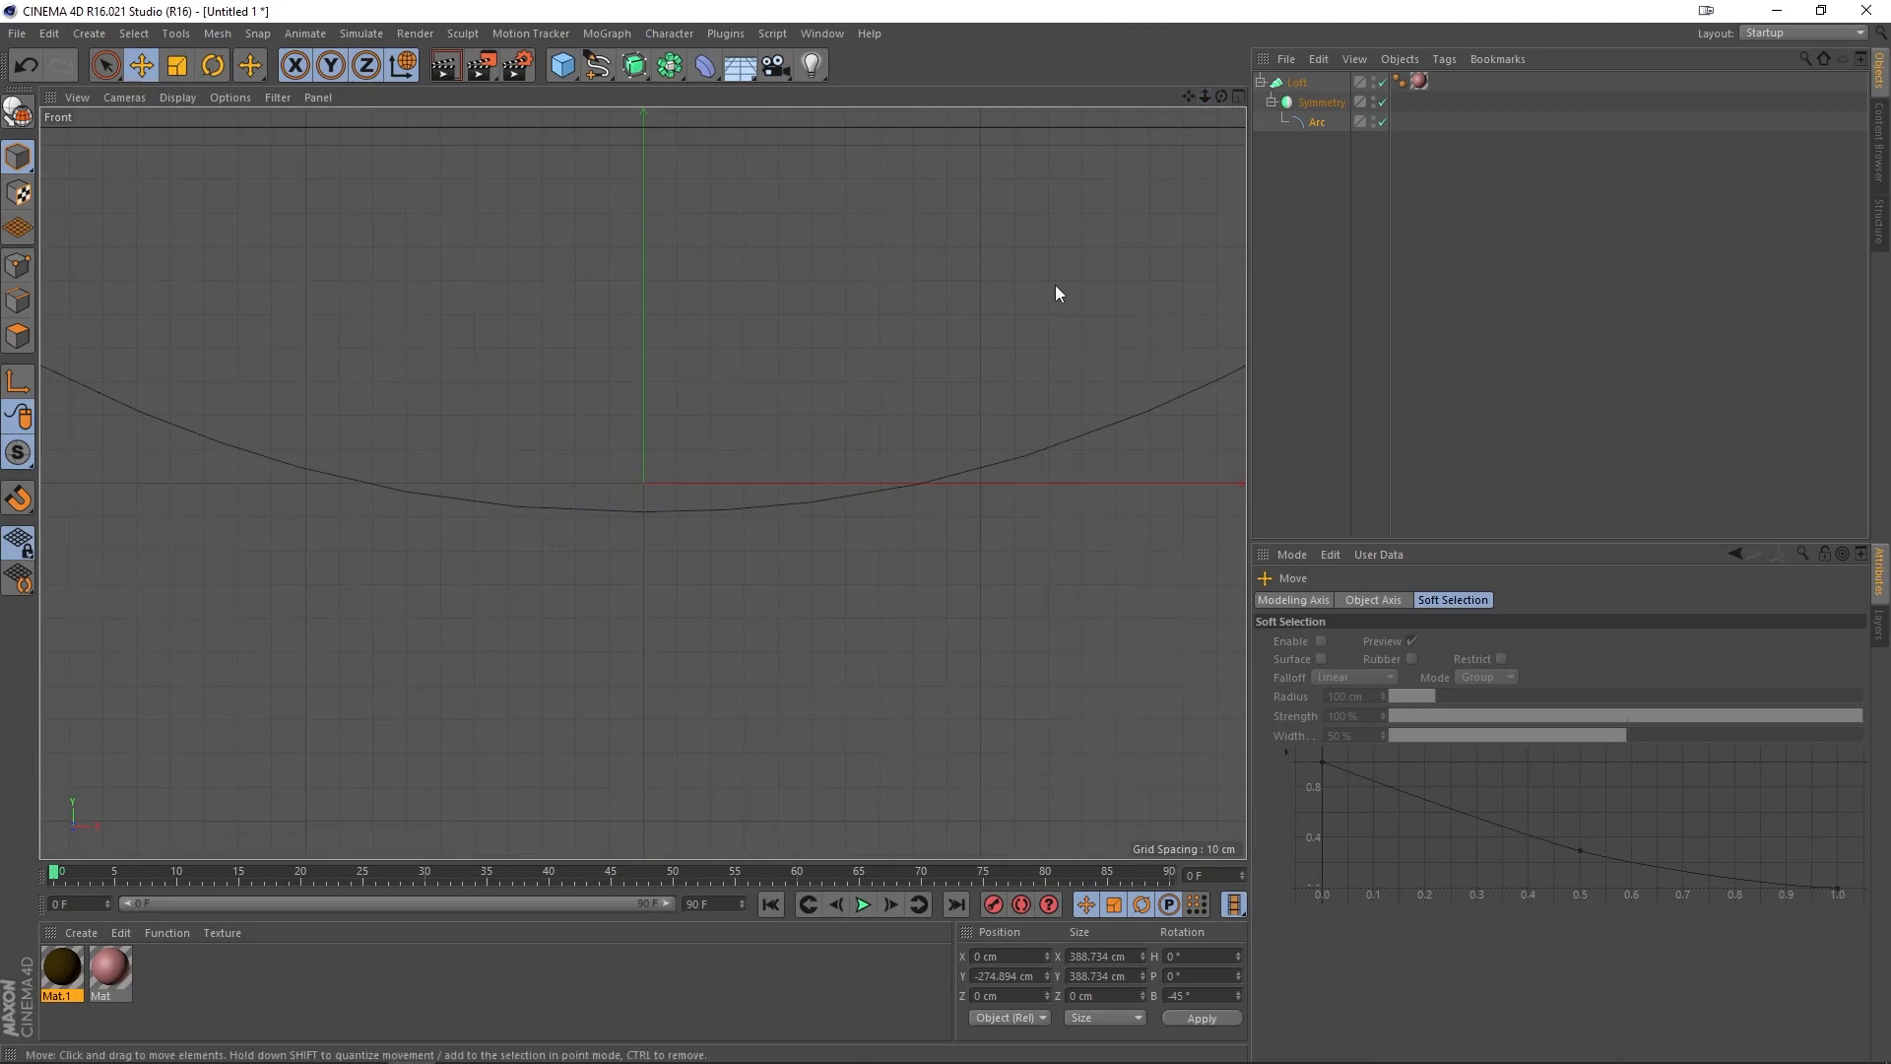
middle_click_drag(1055, 286, 351, 684, "alt")
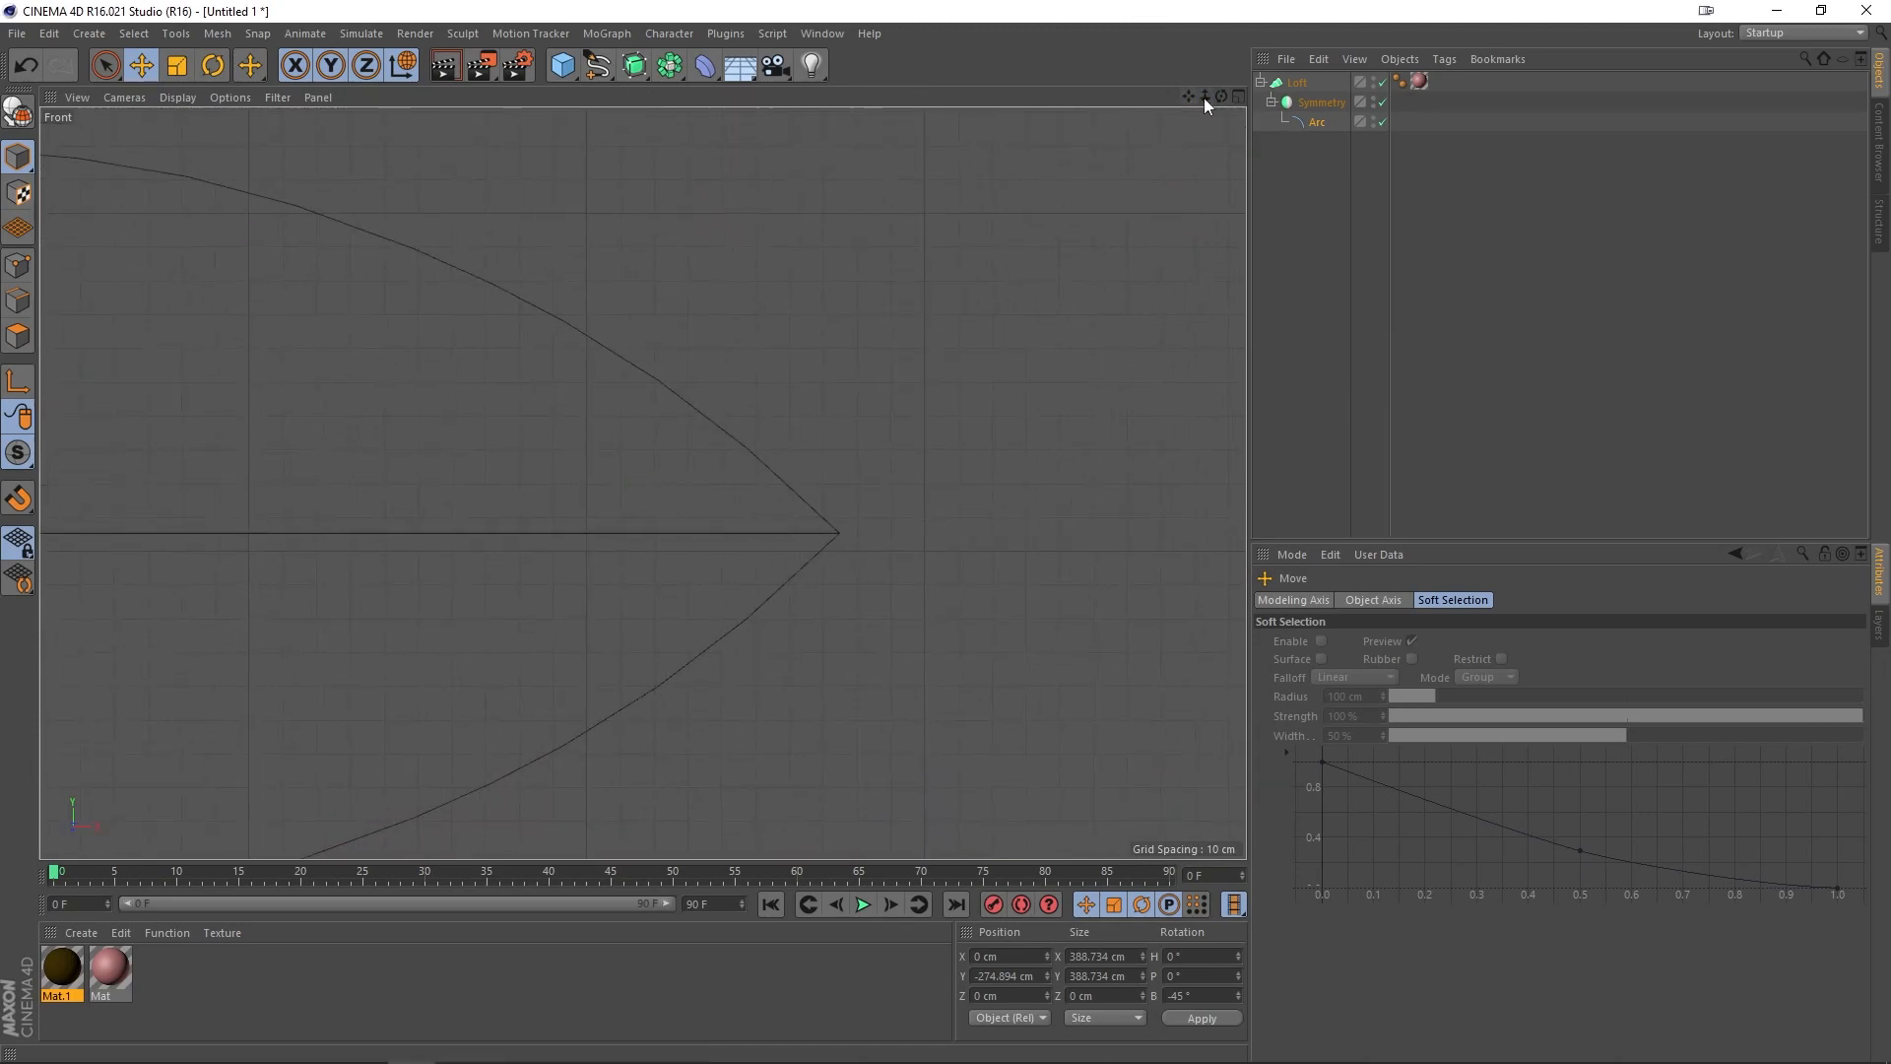
left_click_drag(1204, 96, 1349, 96)
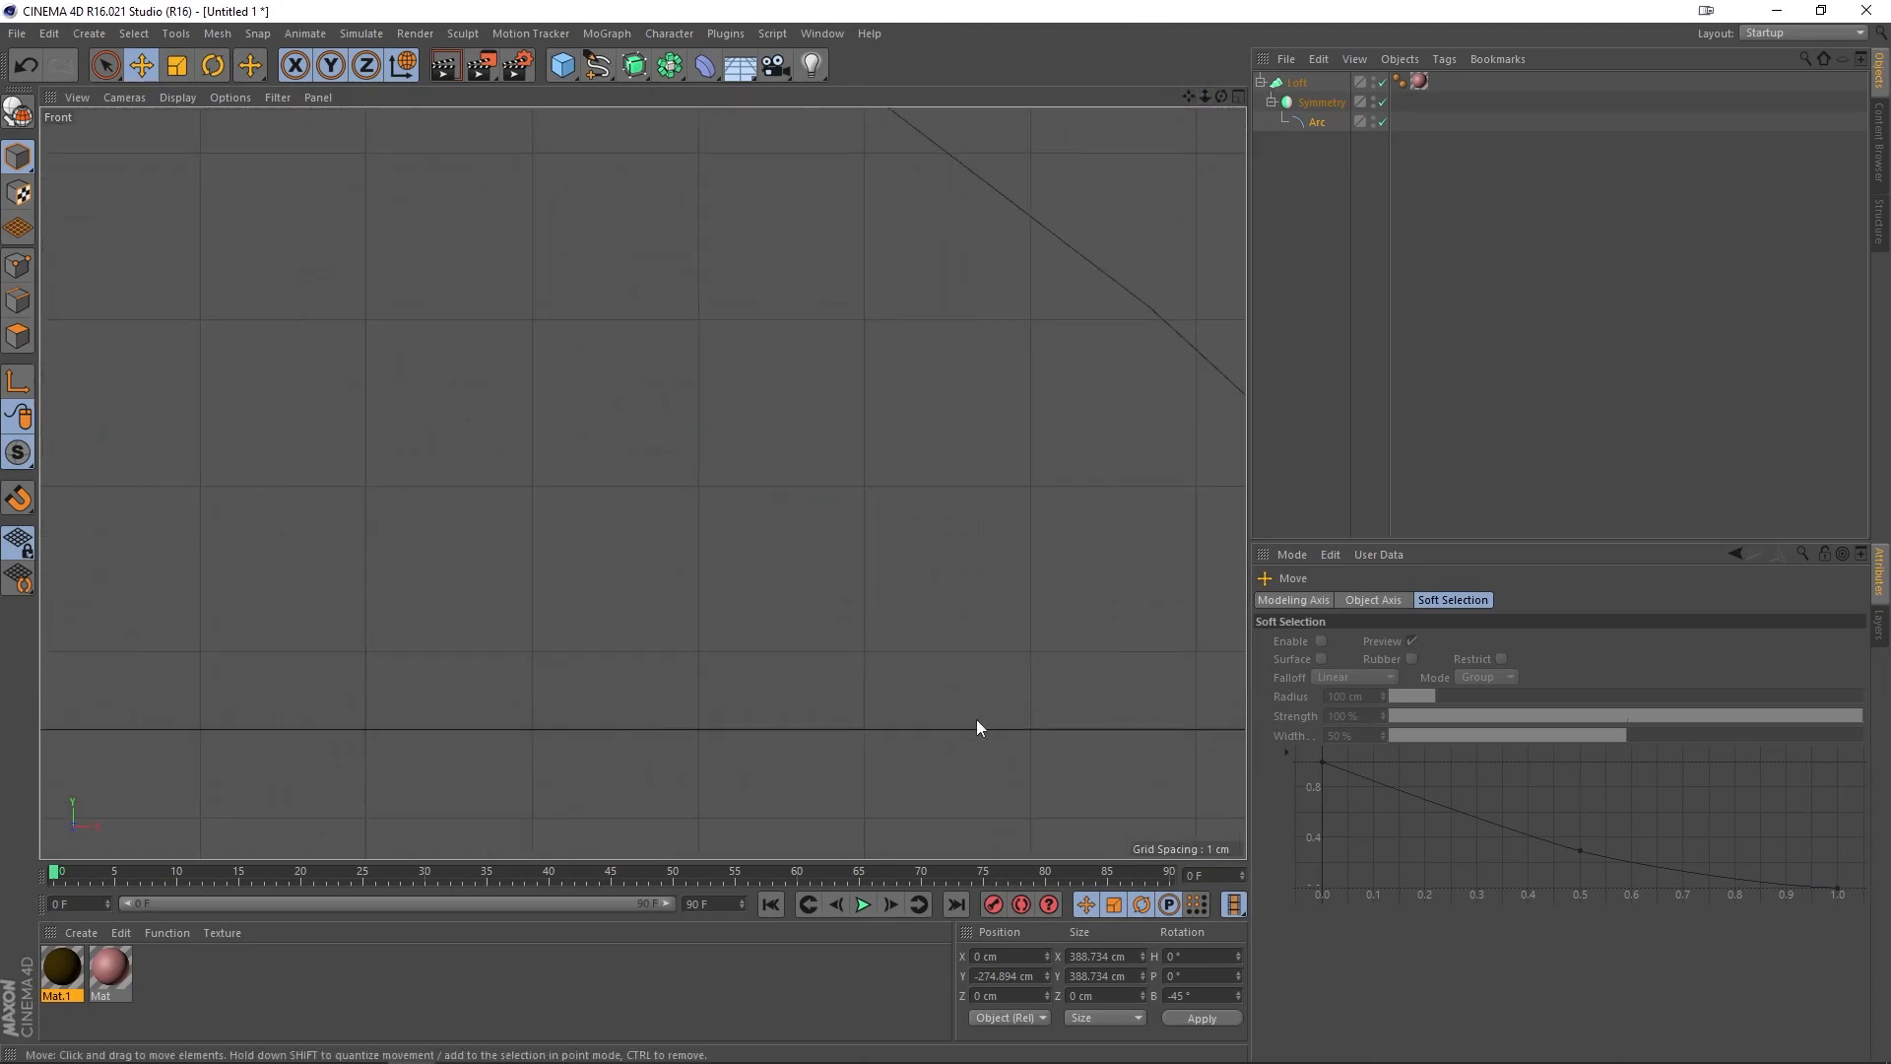
middle_click_drag(978, 729, 202, 458, "alt")
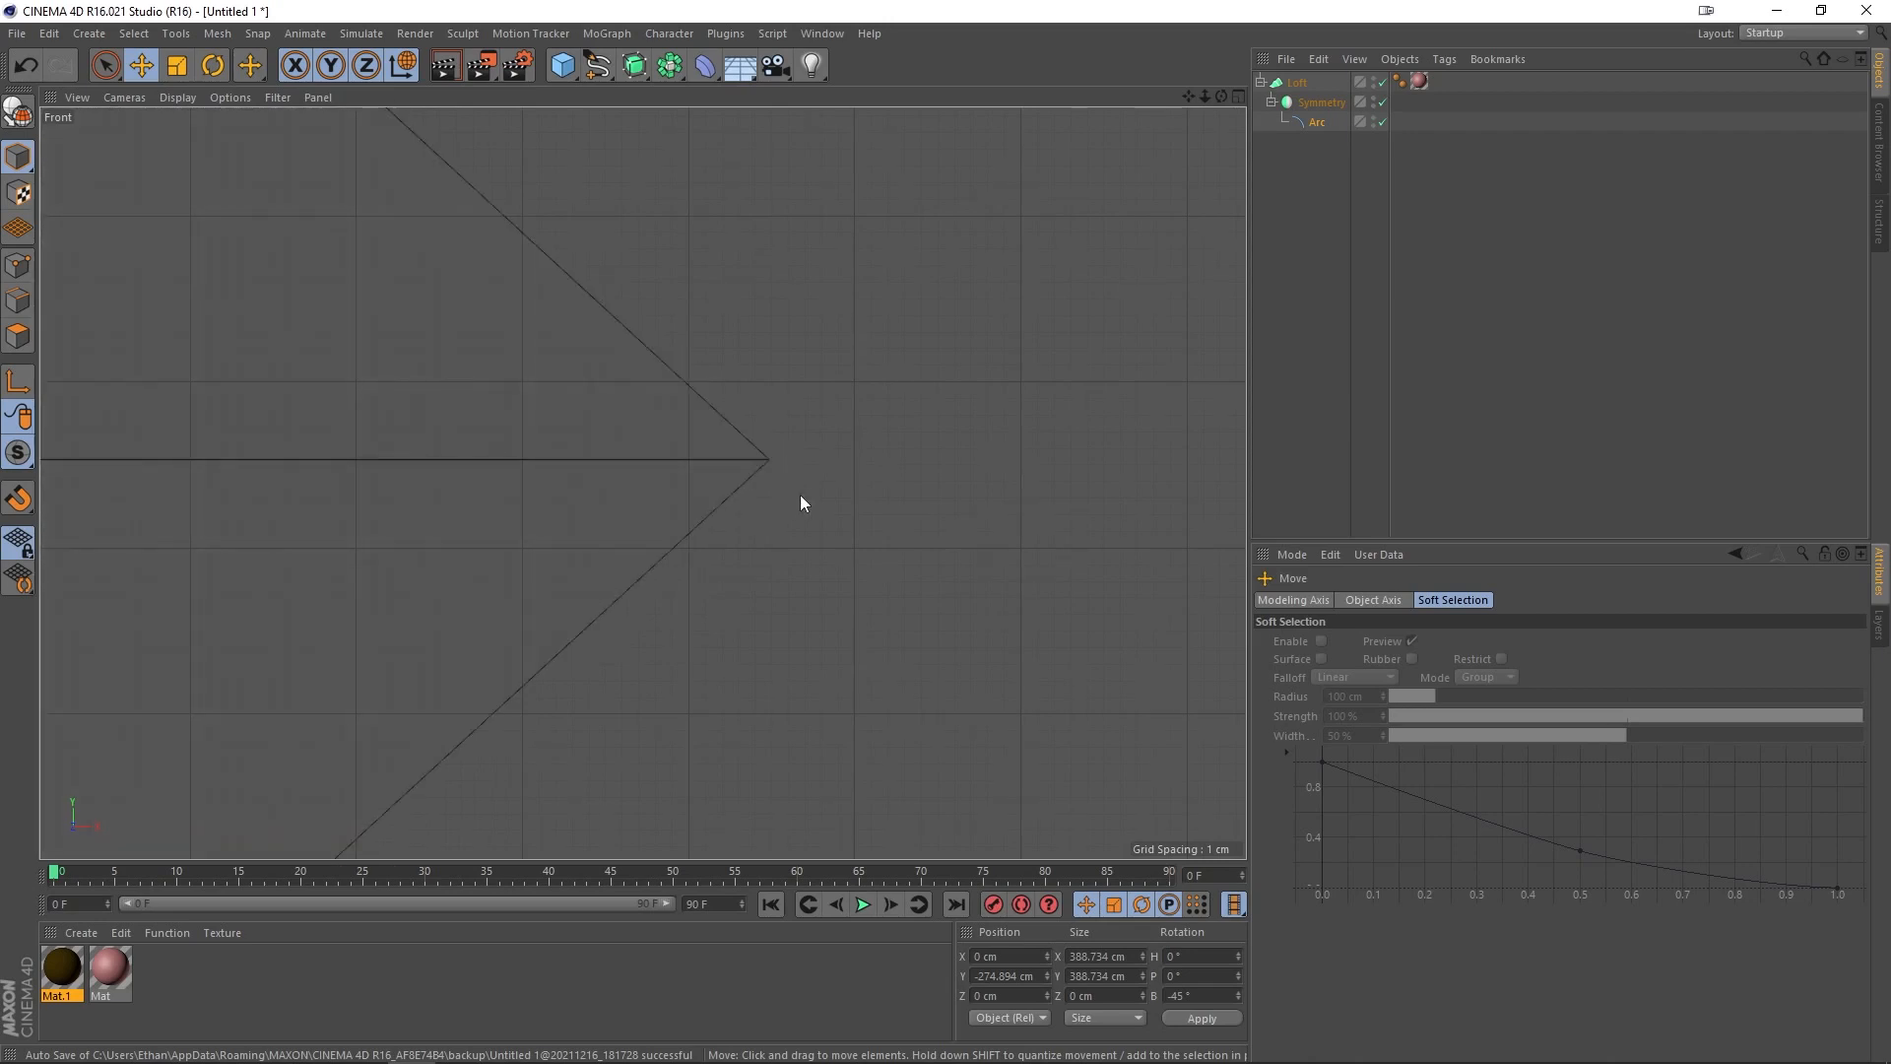
right_click_drag(801, 494, 772, 184, "alt")
middle_click_drag(638, 193, 681, 334, "alt")
right_click_drag(653, 372, 647, 195, "alt")
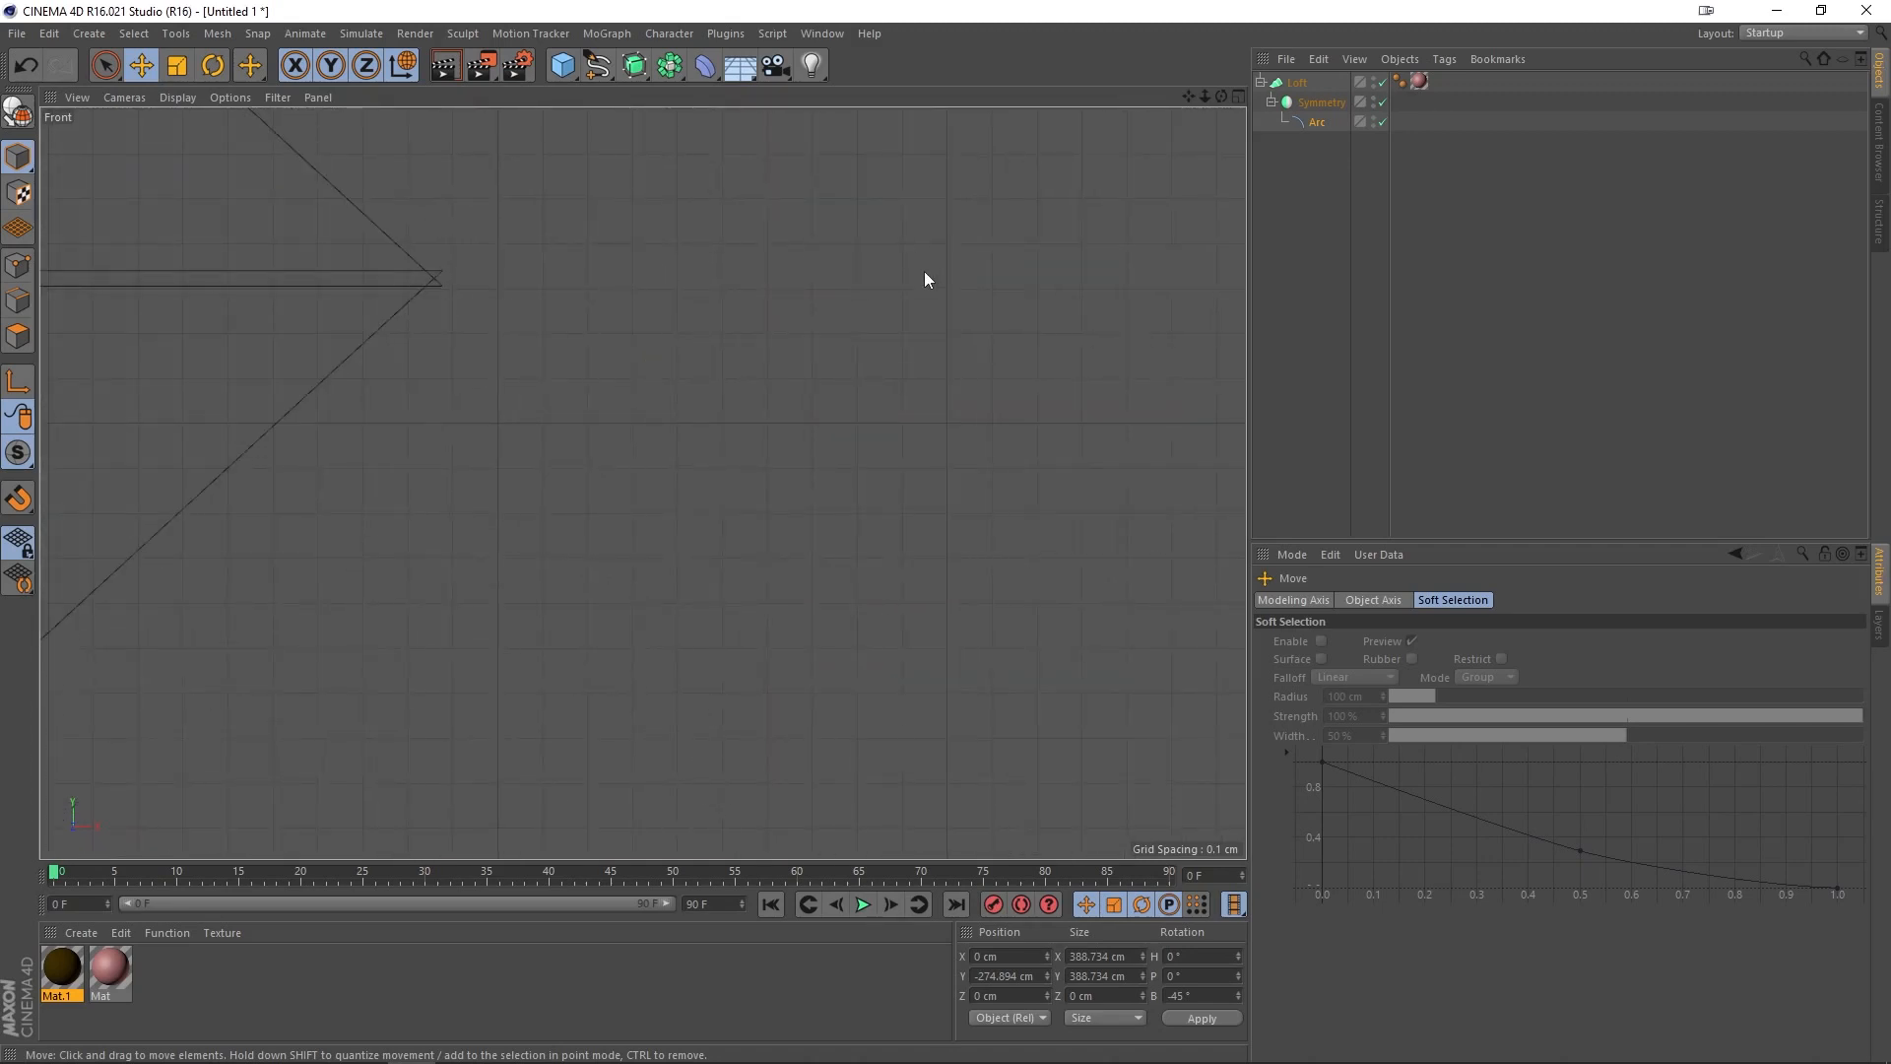
key("h")
middle_click(878, 299)
middle_click(481, 378)
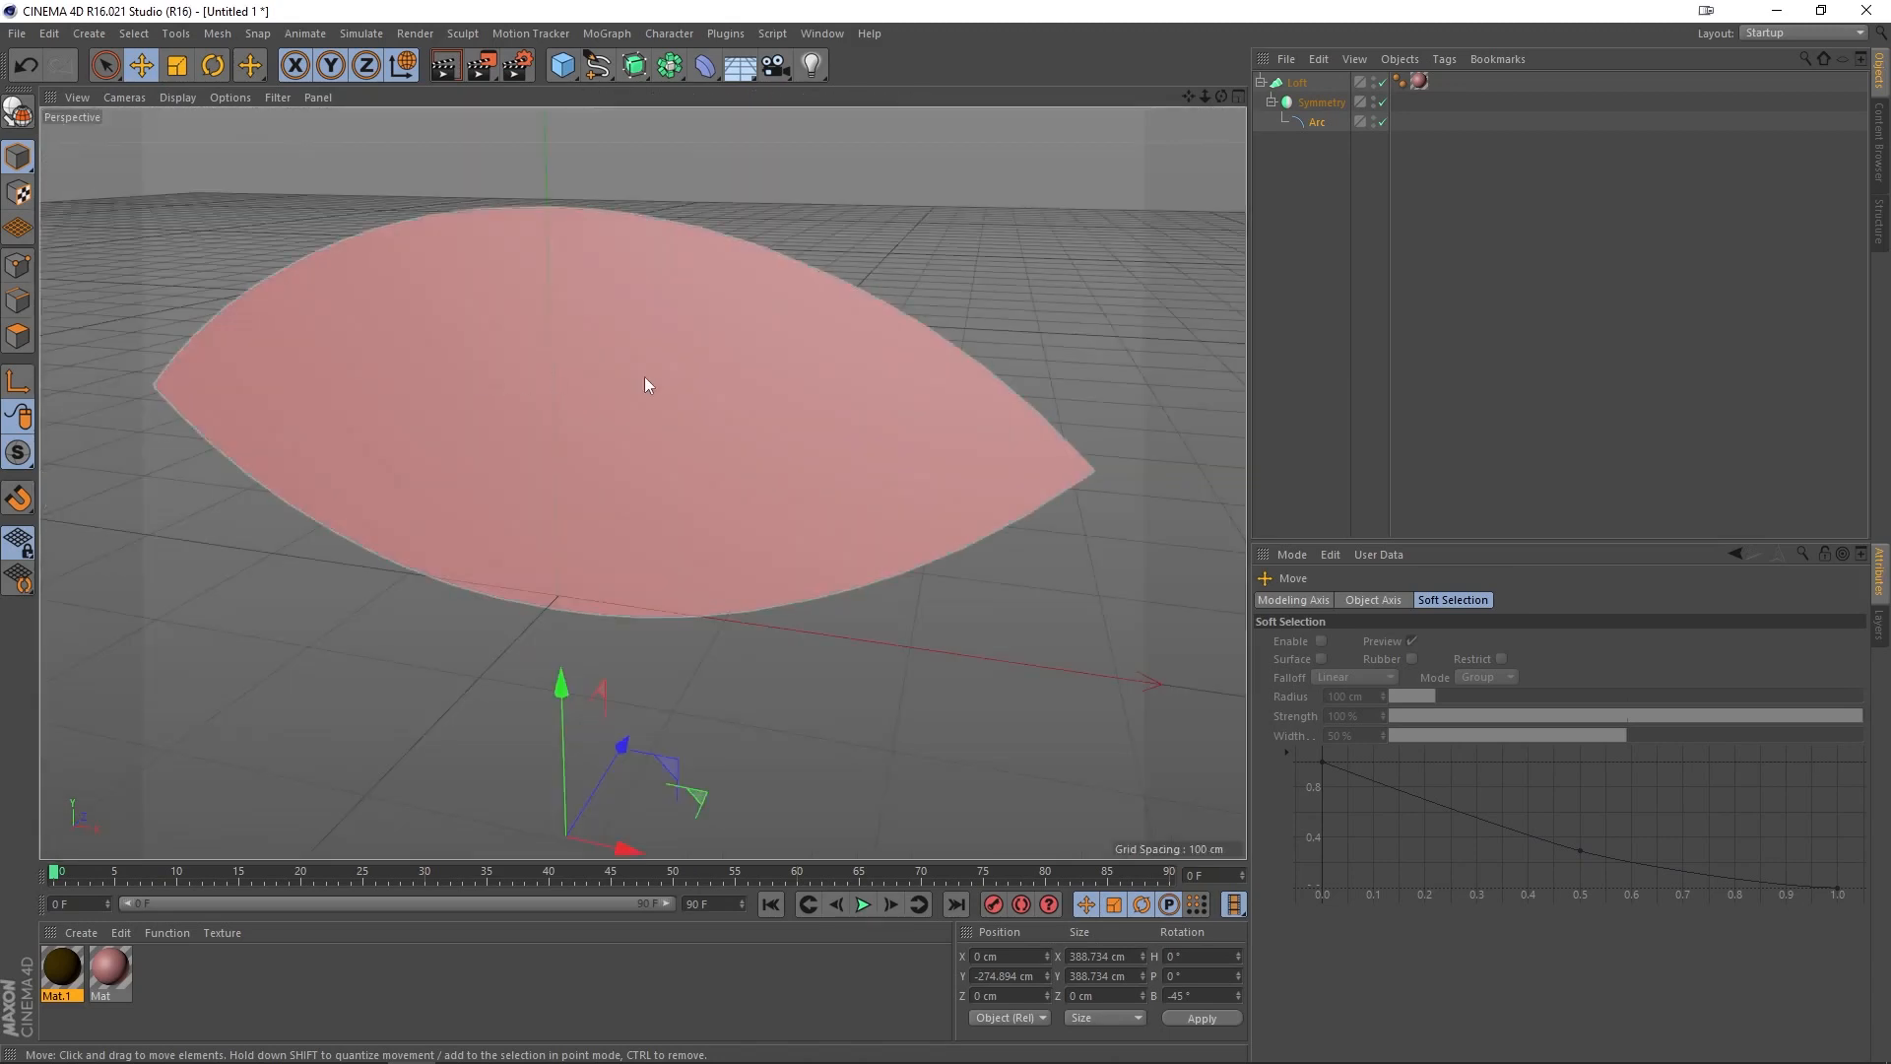